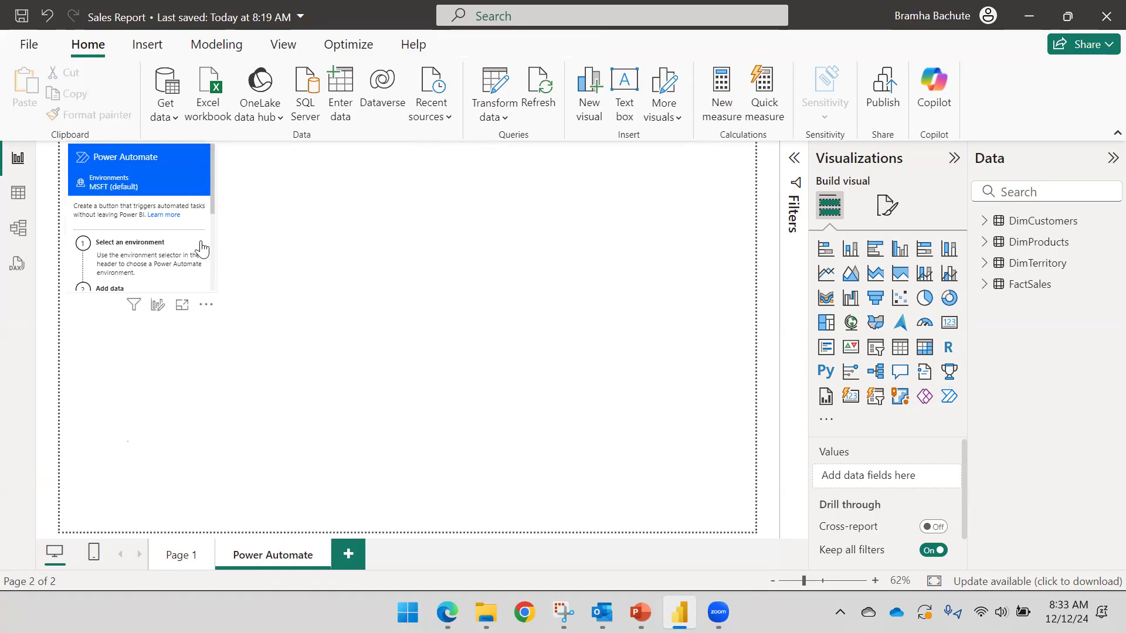
- Enlarge the Power Automate visual until all five setup instructions fit, and check its list of available environments
{"action": "left_click_drag", "start_coordinate": [220, 291], "coordinate": [339, 379]}
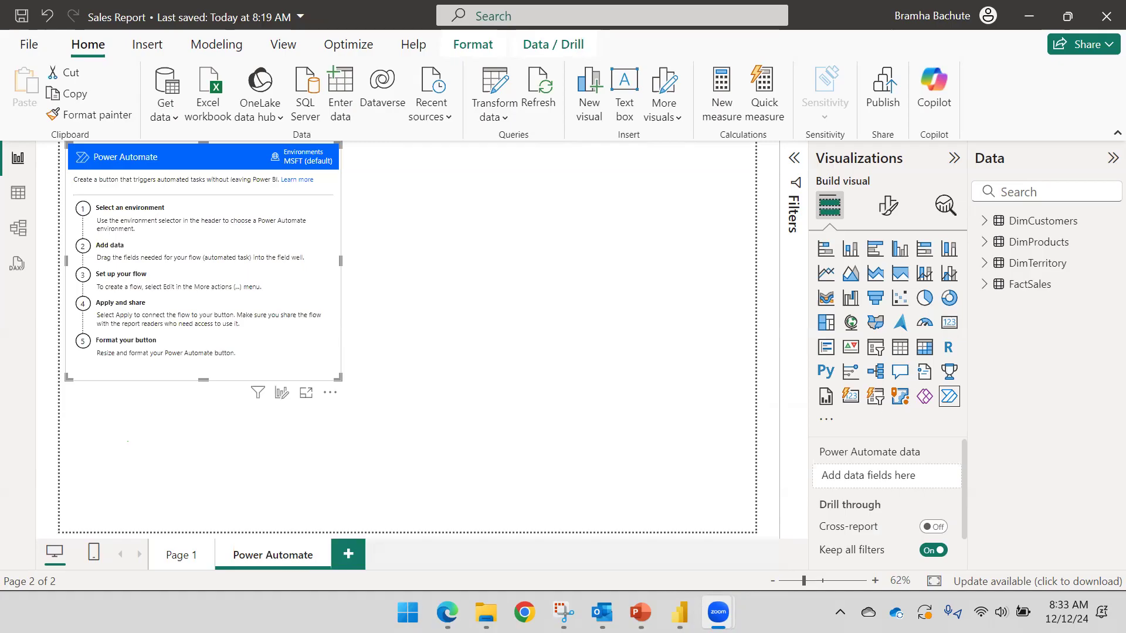
{"action": "left_click", "coordinate": [223, 180]}
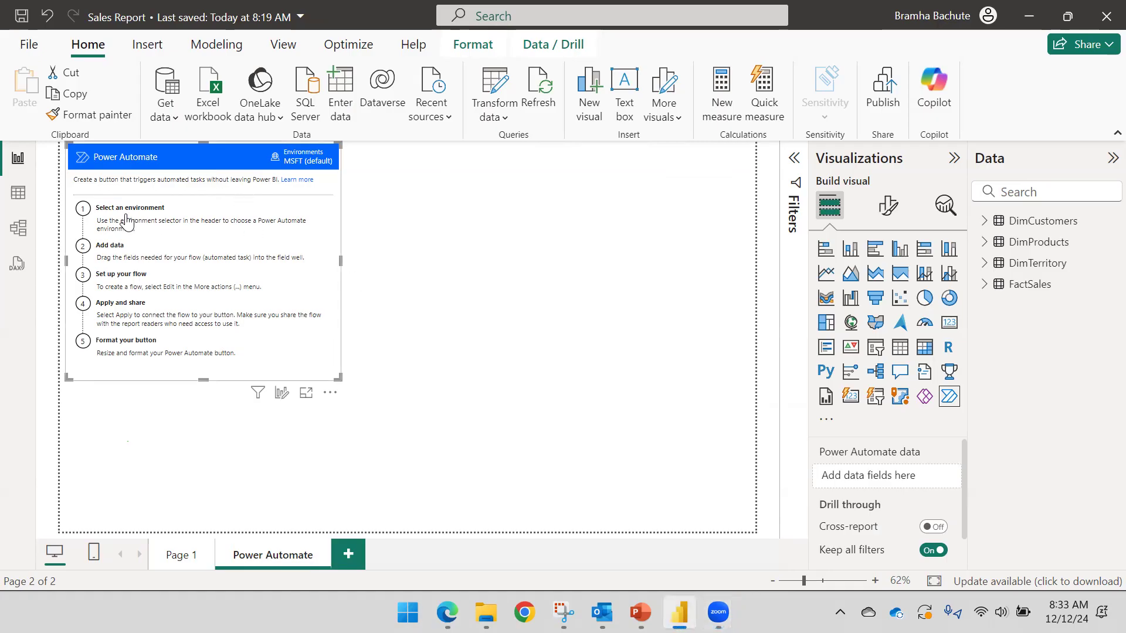
{"action": "left_click", "coordinate": [290, 165]}
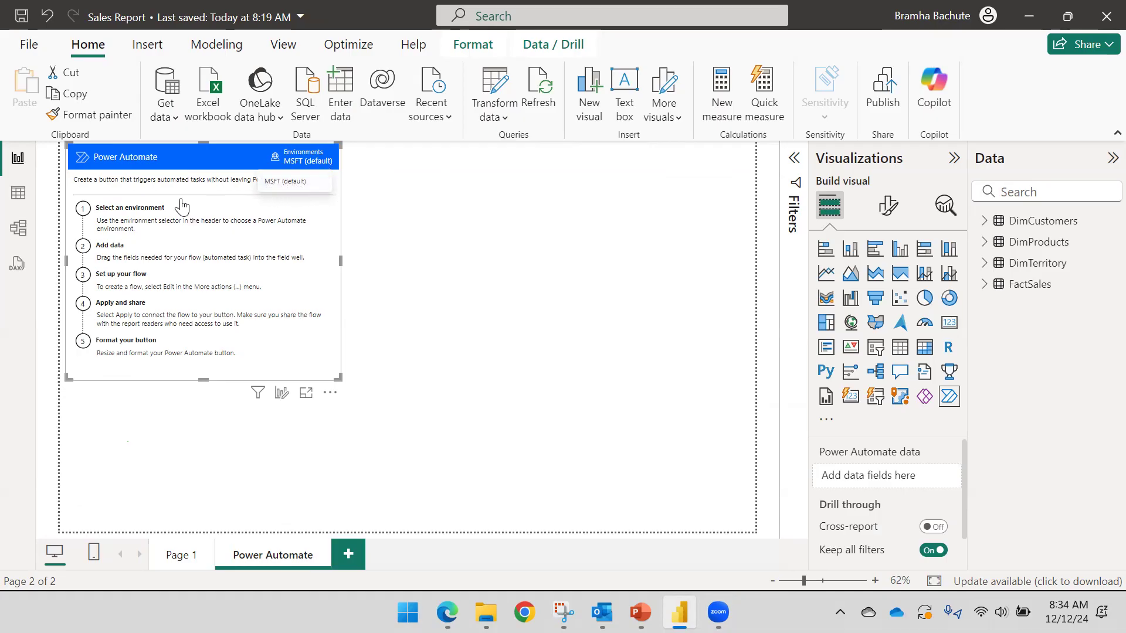
{"action": "left_click", "coordinate": [185, 163]}
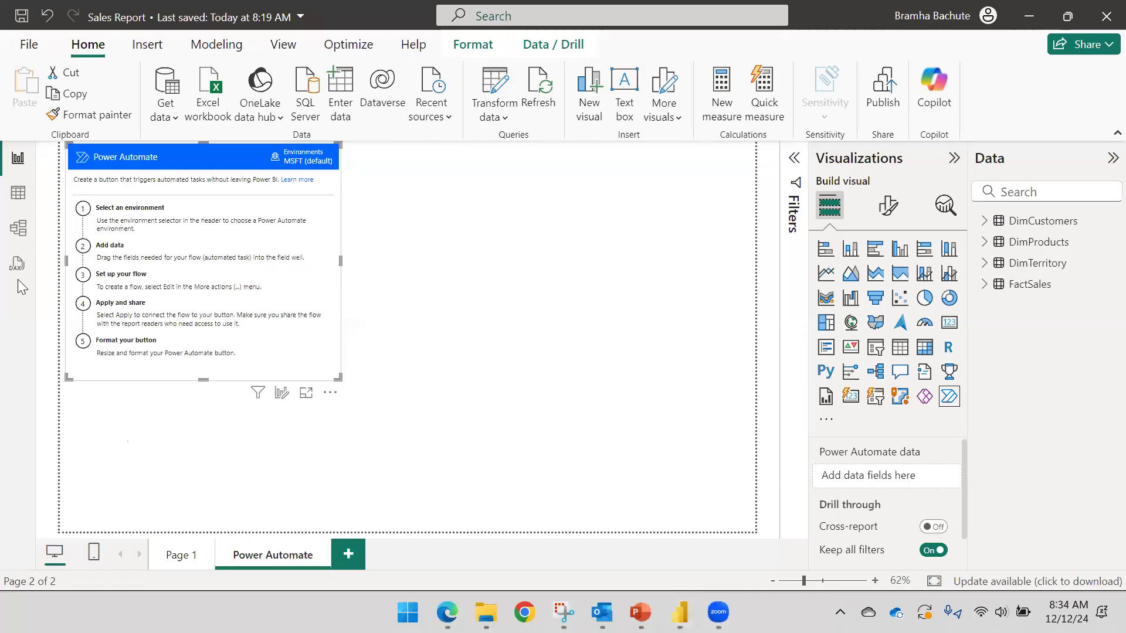
{"action": "left_click_drag", "start_coordinate": [639, 396], "coordinate": [906, 473]}
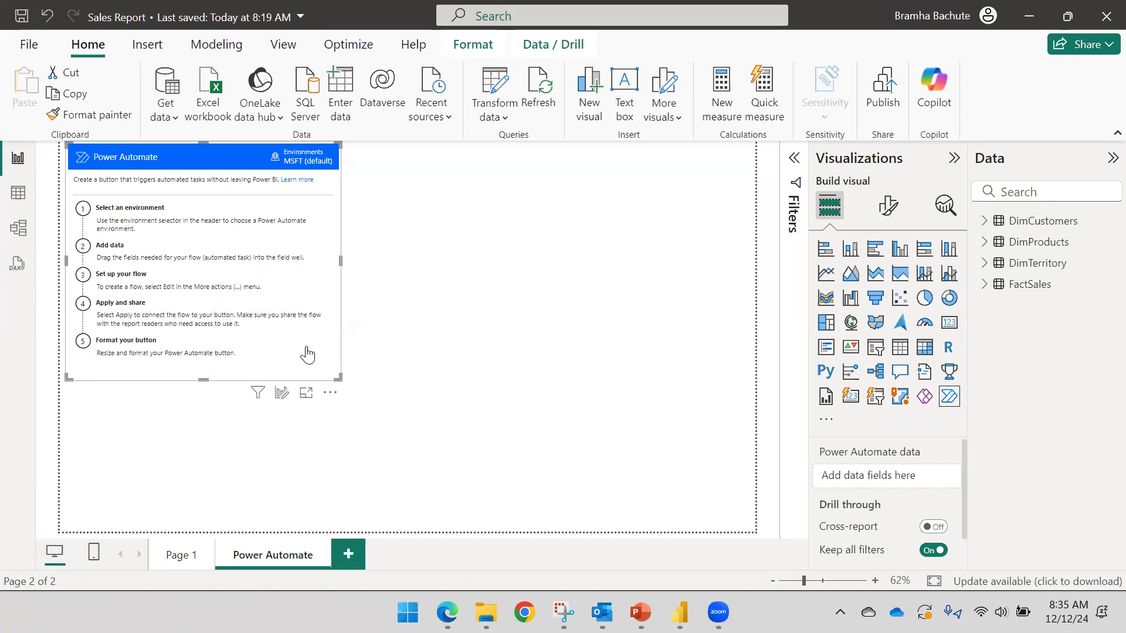
- Switch to the Power Automate site in Edge, maximize its window and open My flows
{"action": "left_click", "coordinate": [331, 399]}
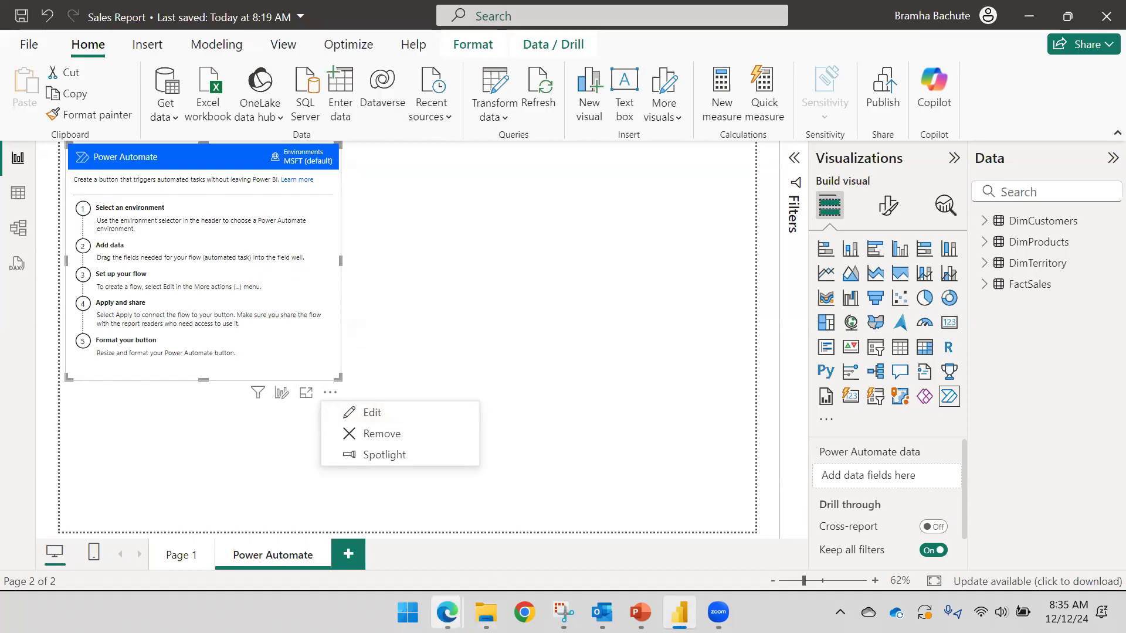
{"action": "mouse_move", "coordinate": [452, 600]}
{"action": "left_click", "coordinate": [522, 534]}
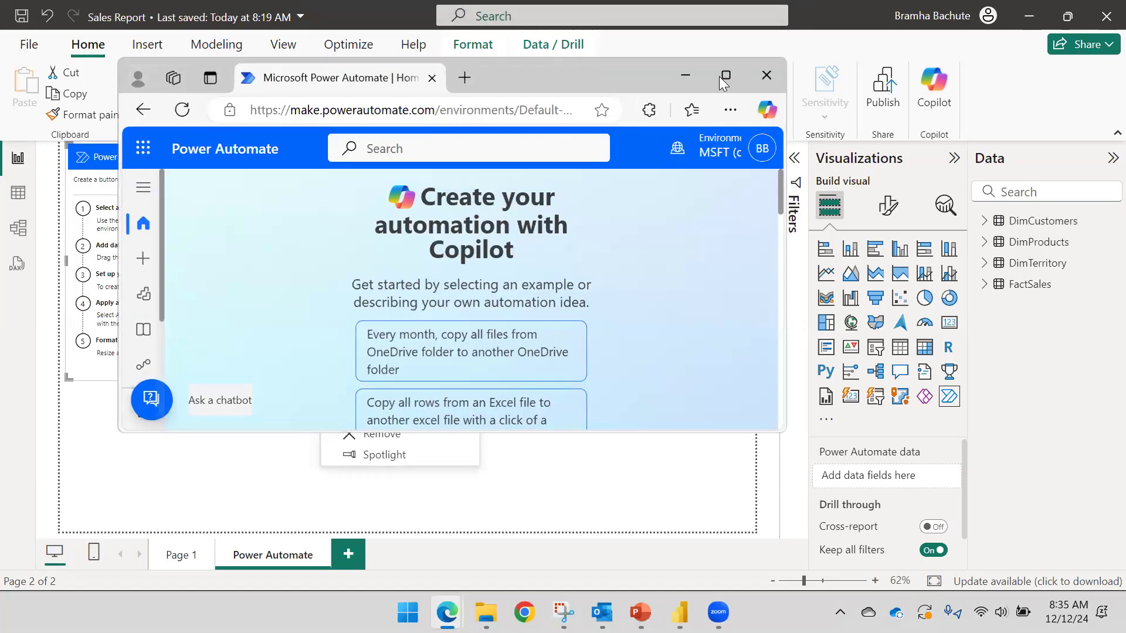
{"action": "left_click", "coordinate": [725, 76]}
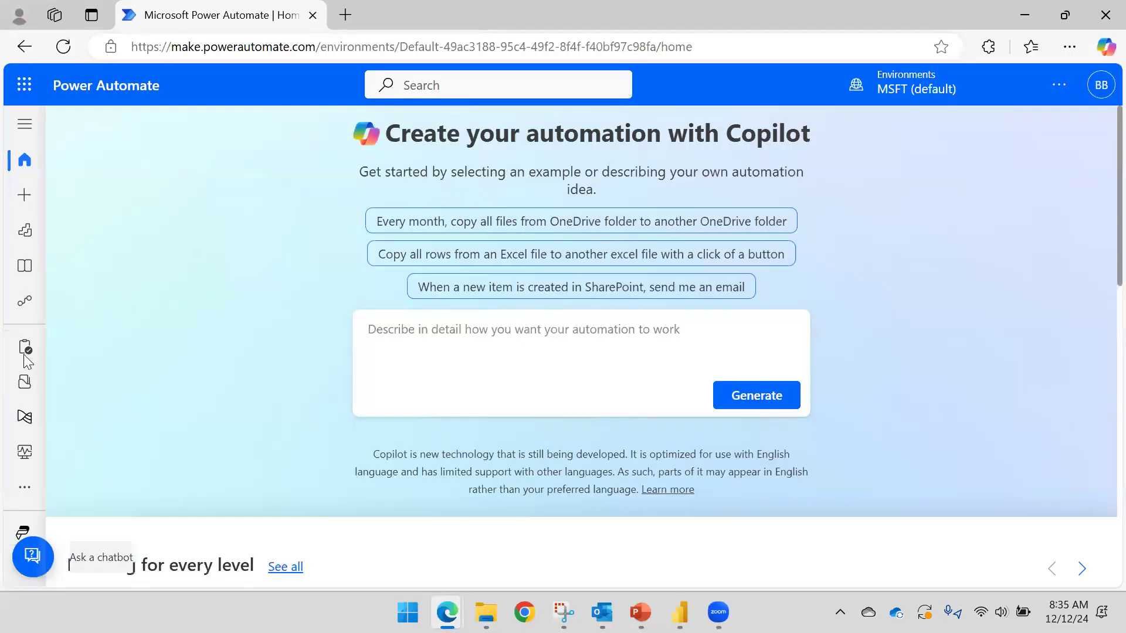
{"action": "left_click", "coordinate": [25, 304]}
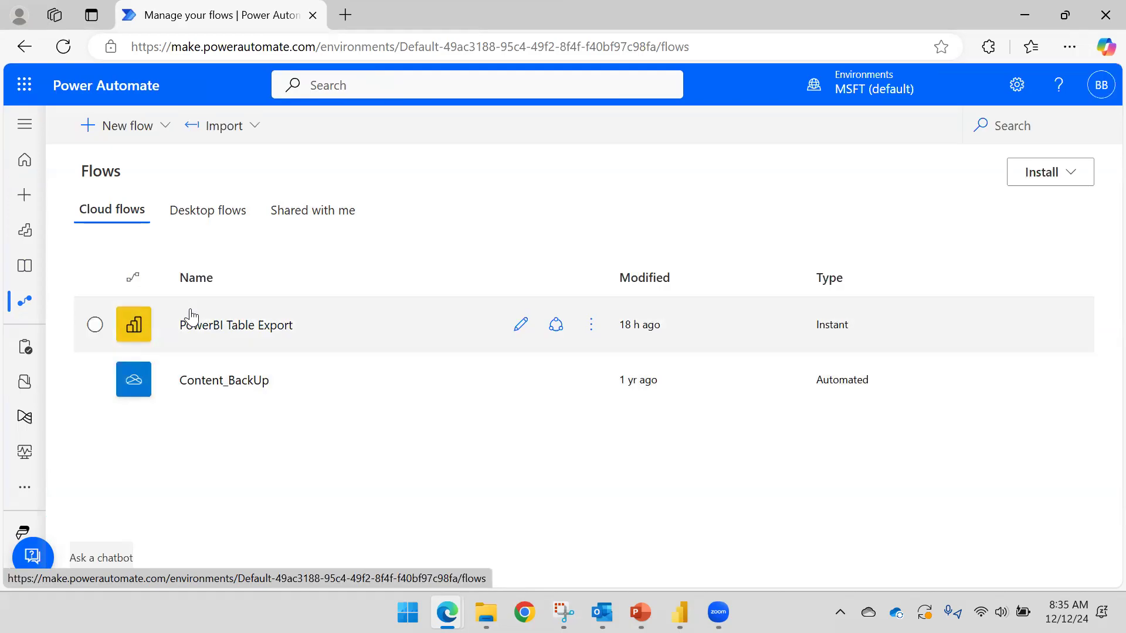
- Look through the desktop, shared and cloud flow lists, and return to the Sales Report in Power BI with no options open
{"action": "left_click", "coordinate": [183, 206]}
{"action": "left_click", "coordinate": [307, 211]}
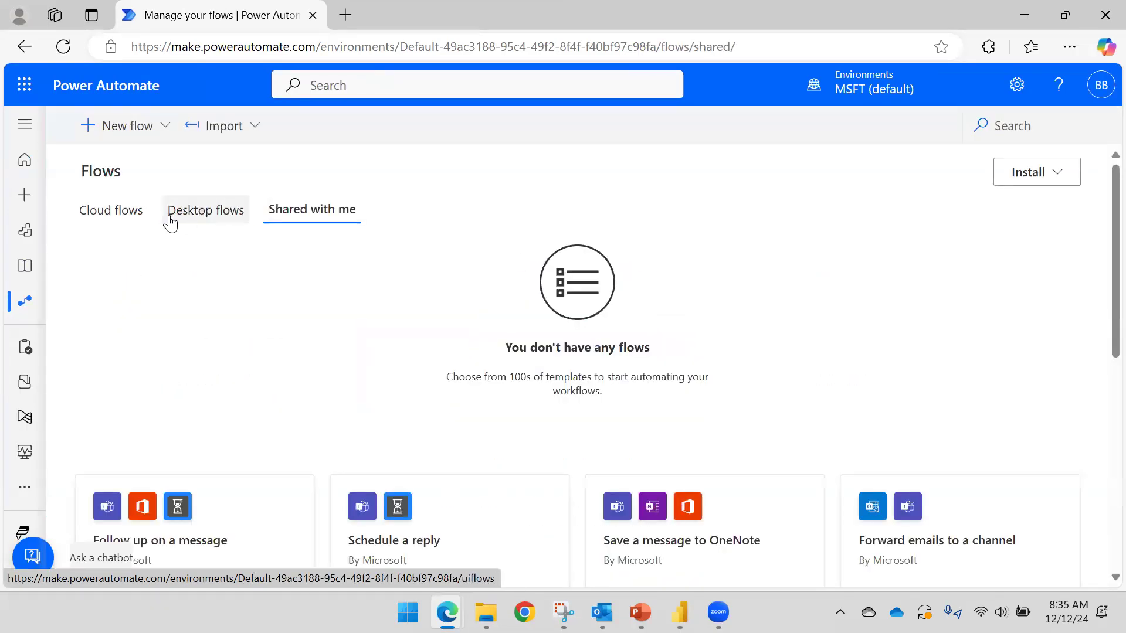
{"action": "left_click", "coordinate": [142, 214]}
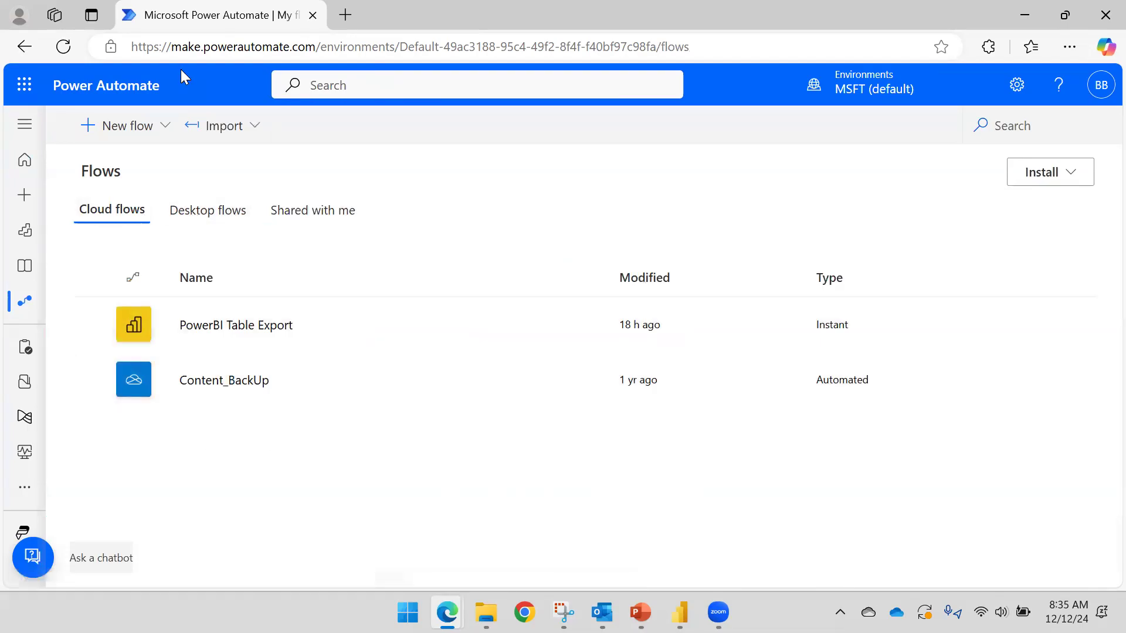
{"action": "left_click", "coordinate": [1030, 10]}
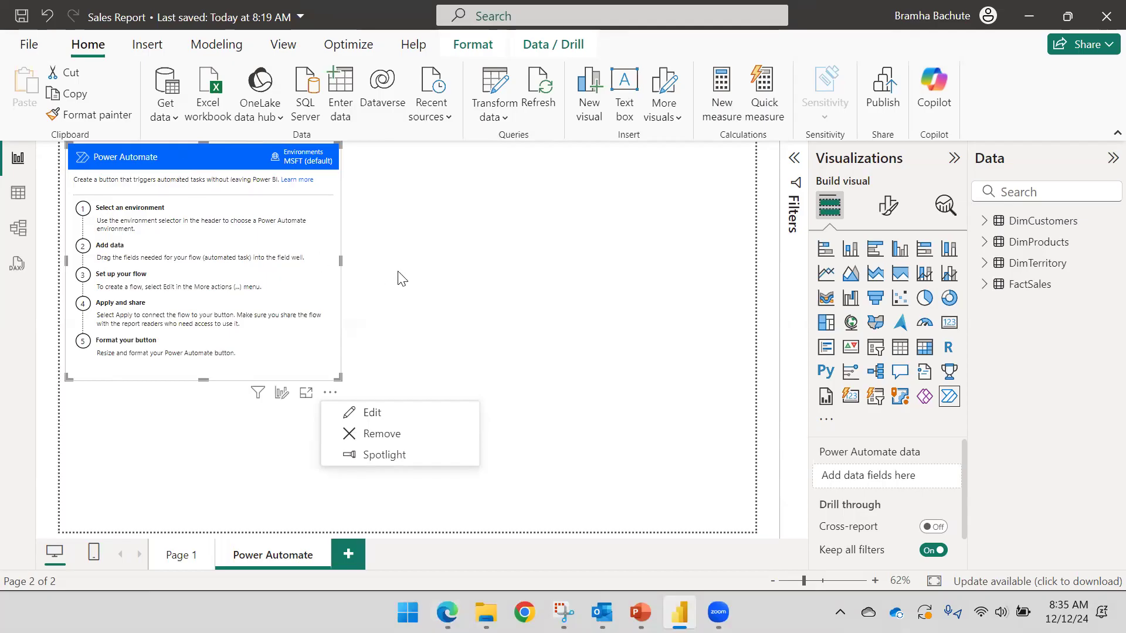
{"action": "key", "text": "Escape"}
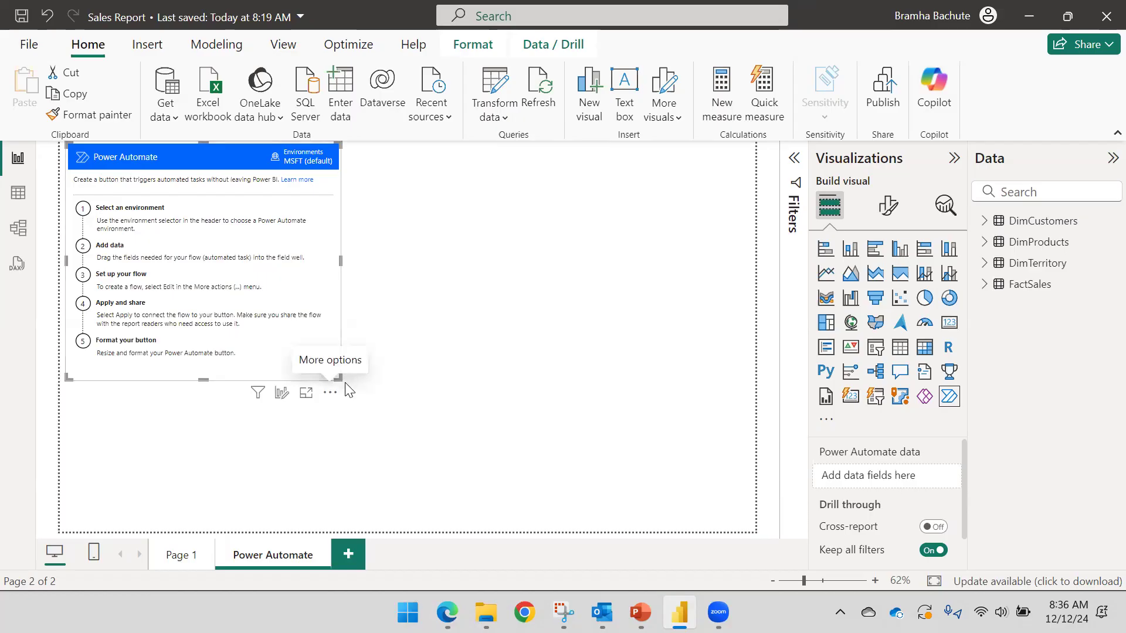
- Enlarge the Power Automate visual to fill the whole report page, keeping the visualization settings shown
{"action": "left_click_drag", "start_coordinate": [337, 379], "coordinate": [755, 531]}
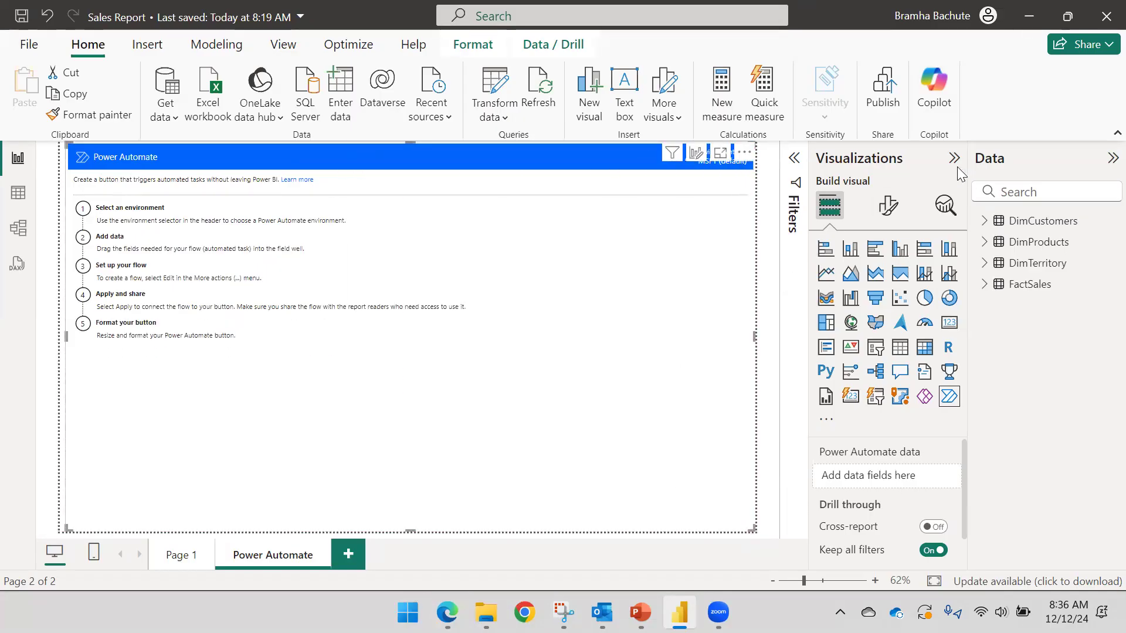
{"action": "left_click", "coordinate": [955, 159]}
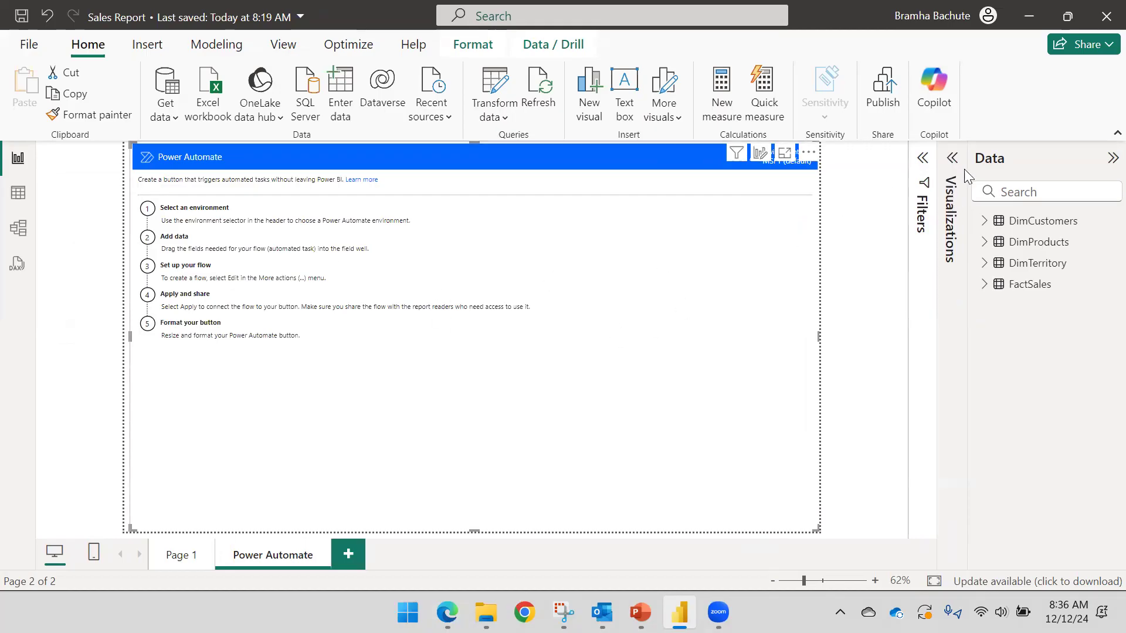
{"action": "left_click", "coordinate": [952, 158]}
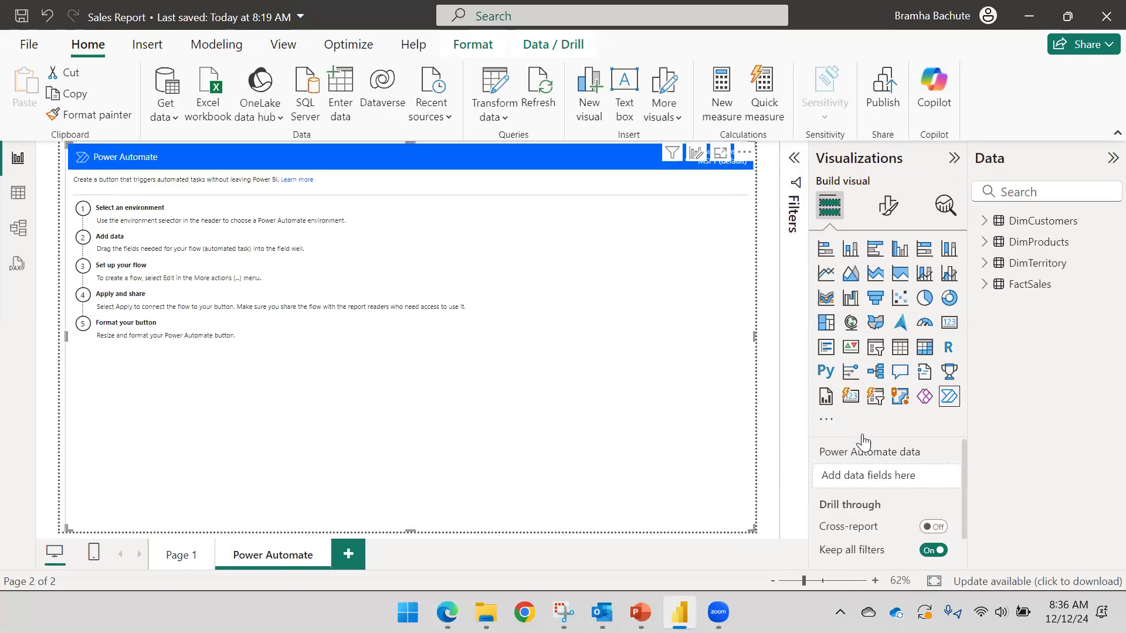
- Add SalesAmount and OrderQuantity from FactSales to the Power Automate visual's data and open the visual's more options
{"action": "left_click", "coordinate": [984, 285]}
{"action": "scroll", "coordinate": [1029, 335], "scroll_direction": "down", "scroll_amount": 2}
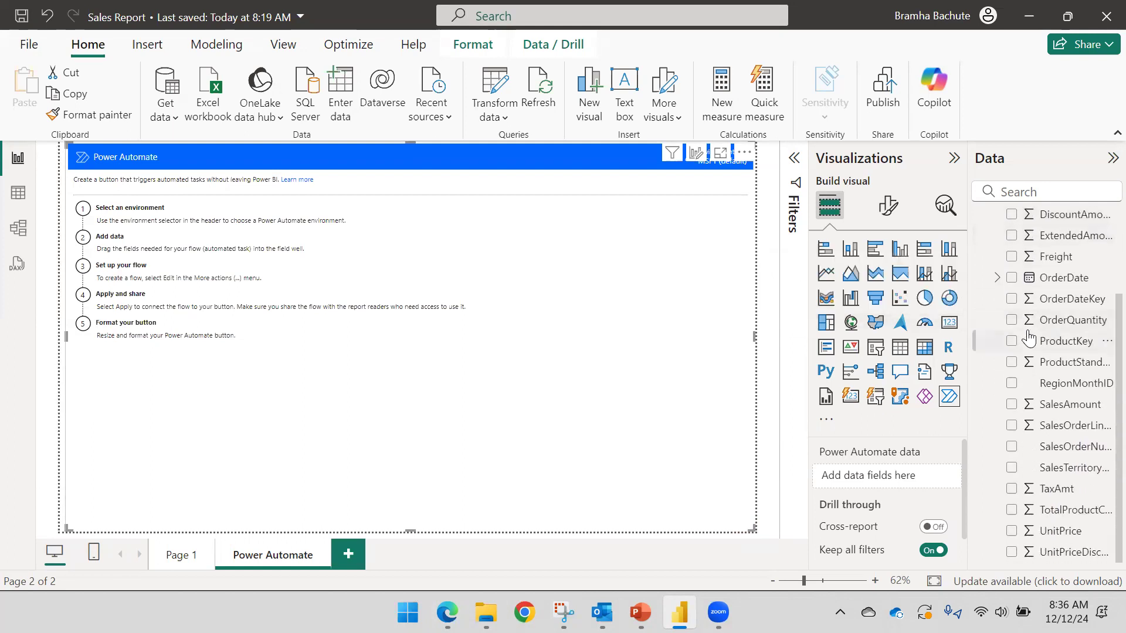
{"action": "left_click_drag", "start_coordinate": [1046, 405], "coordinate": [917, 475]}
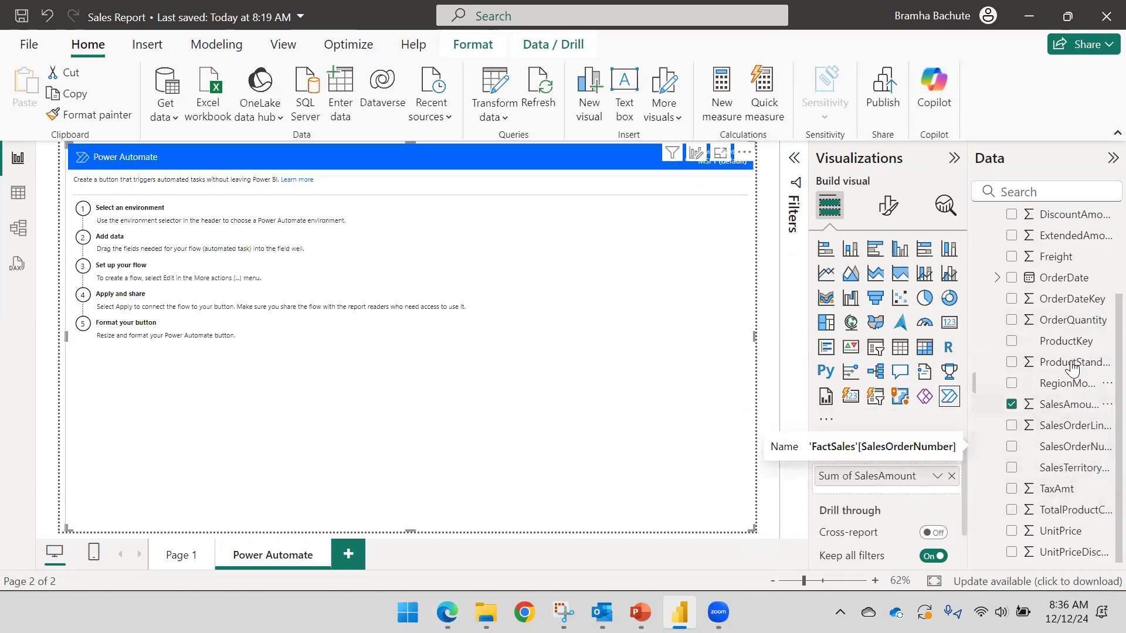
{"action": "left_click_drag", "start_coordinate": [1064, 320], "coordinate": [882, 501]}
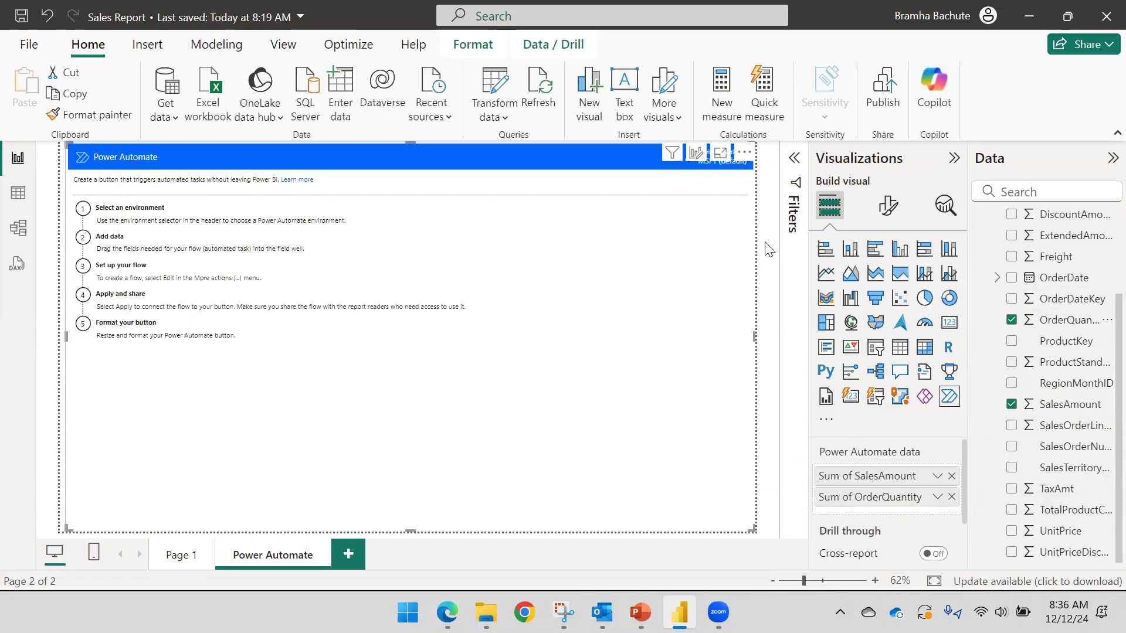
{"action": "left_click", "coordinate": [773, 221]}
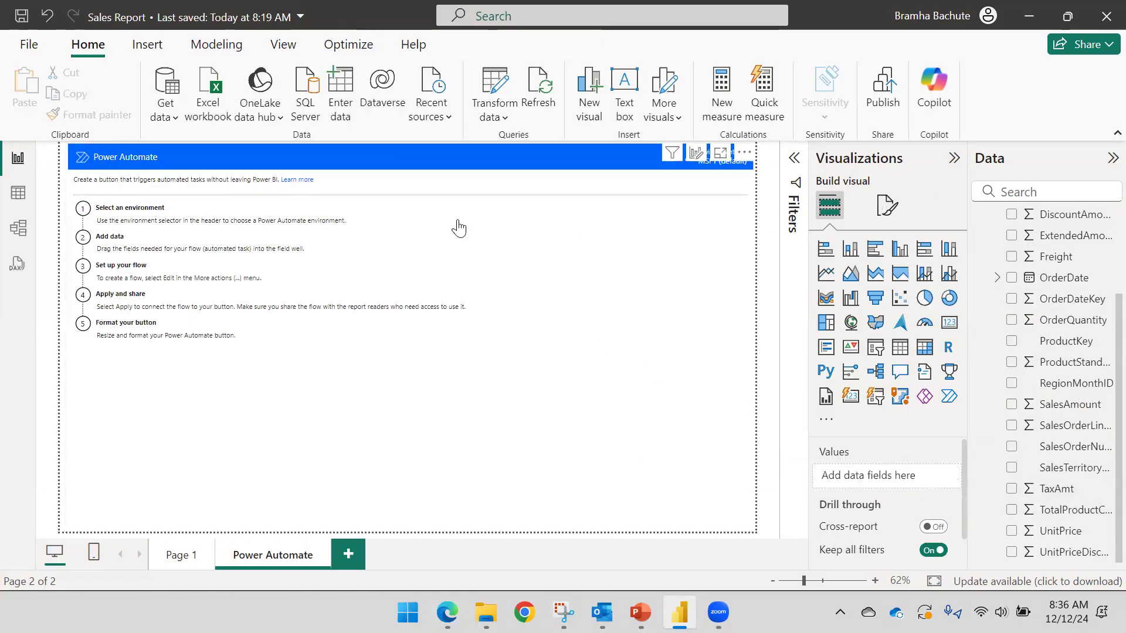
{"action": "left_click", "coordinate": [368, 425]}
{"action": "left_click", "coordinate": [744, 152]}
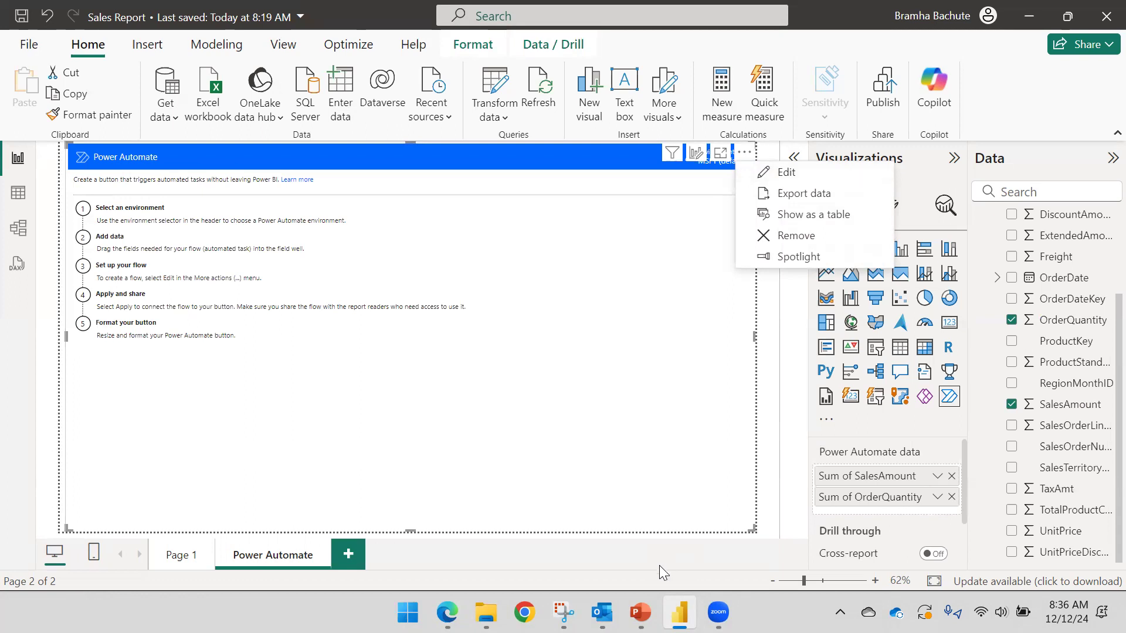
- Switch to the PowerPoint slide show and view the Power Automate use cases
{"action": "left_click", "coordinate": [640, 613]}
{"action": "left_click", "coordinate": [650, 407]}
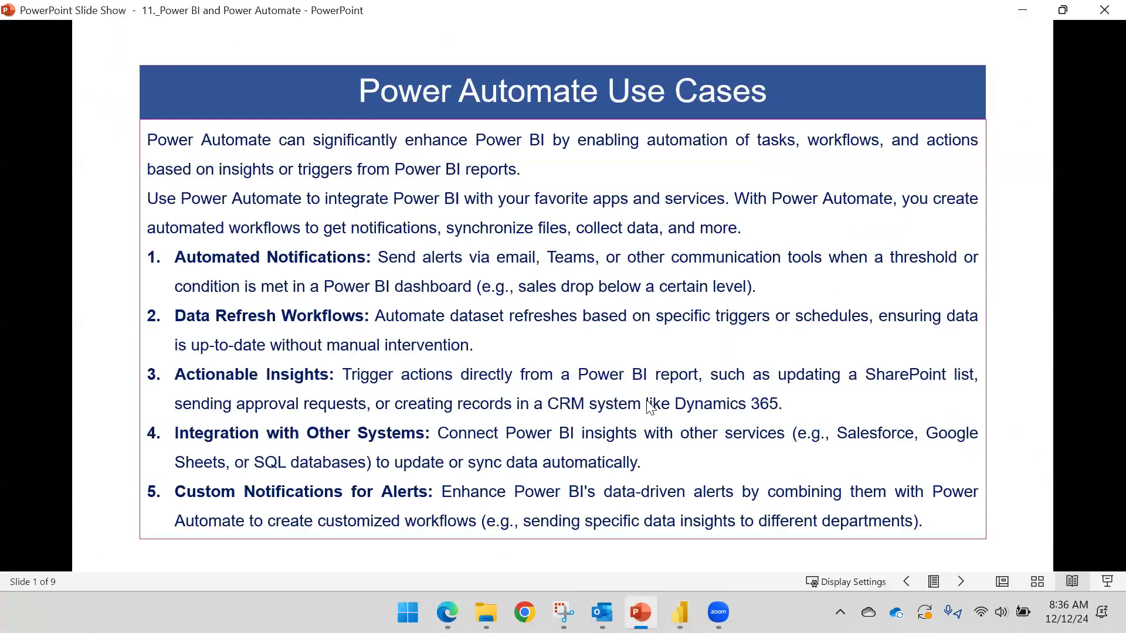
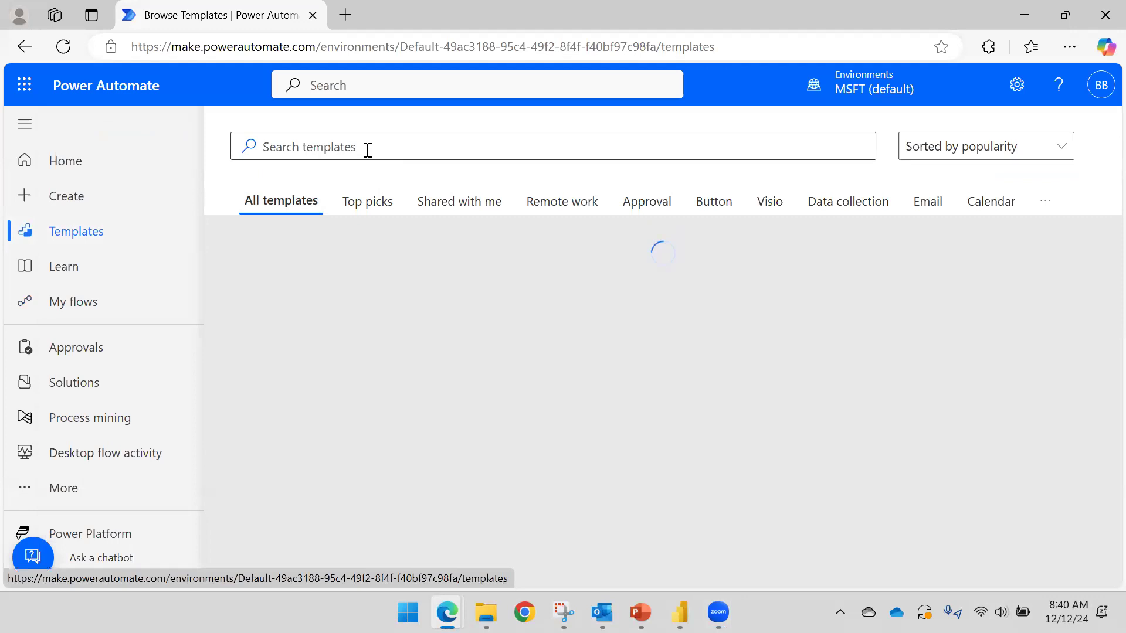
- Search the Power Automate templates for "Power Bi" and browse the matching flow templates
{"action": "type", "text": "Power Bi"}
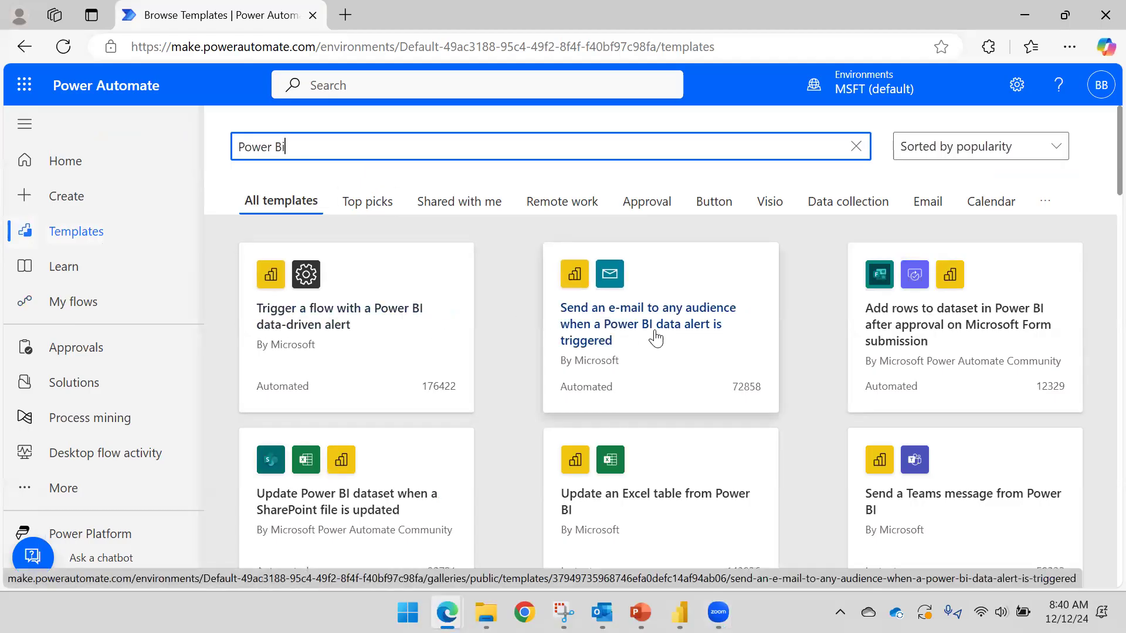
{"action": "scroll", "coordinate": [656, 339], "scroll_direction": "down", "scroll_amount": 3}
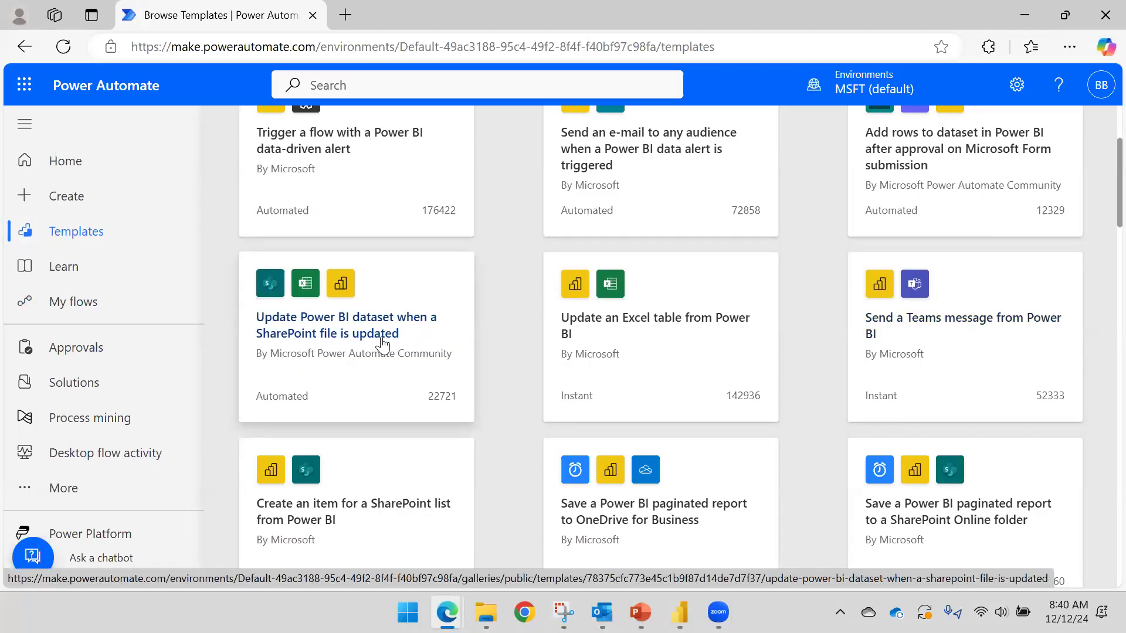
{"action": "scroll", "coordinate": [375, 344], "scroll_direction": "down", "scroll_amount": 1}
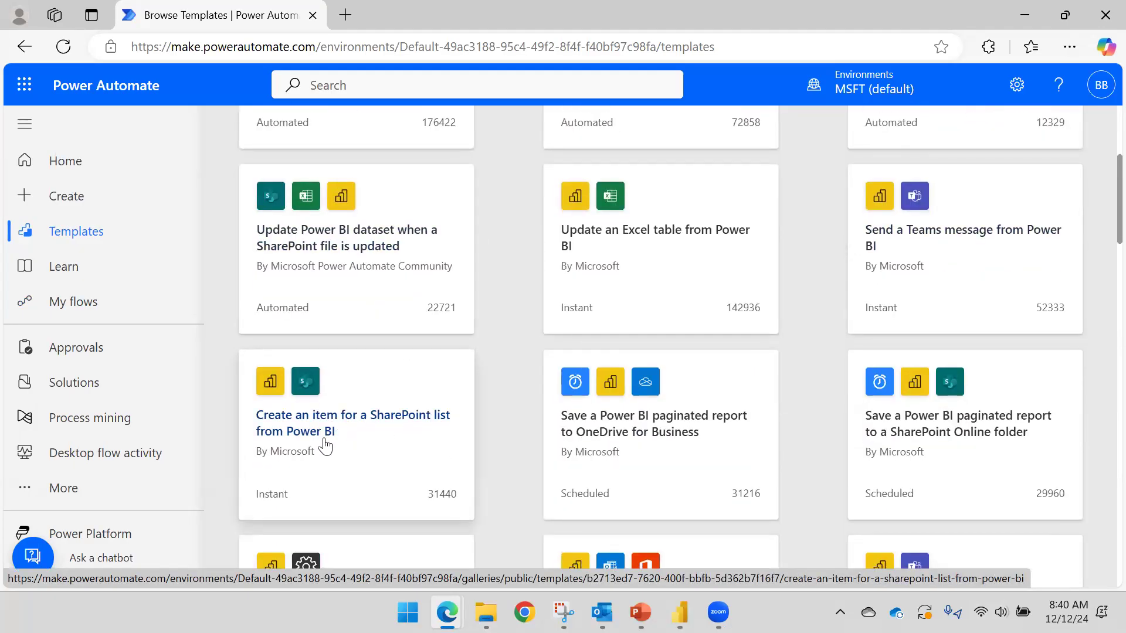
{"action": "scroll", "coordinate": [650, 407], "scroll_direction": "down", "scroll_amount": 5}
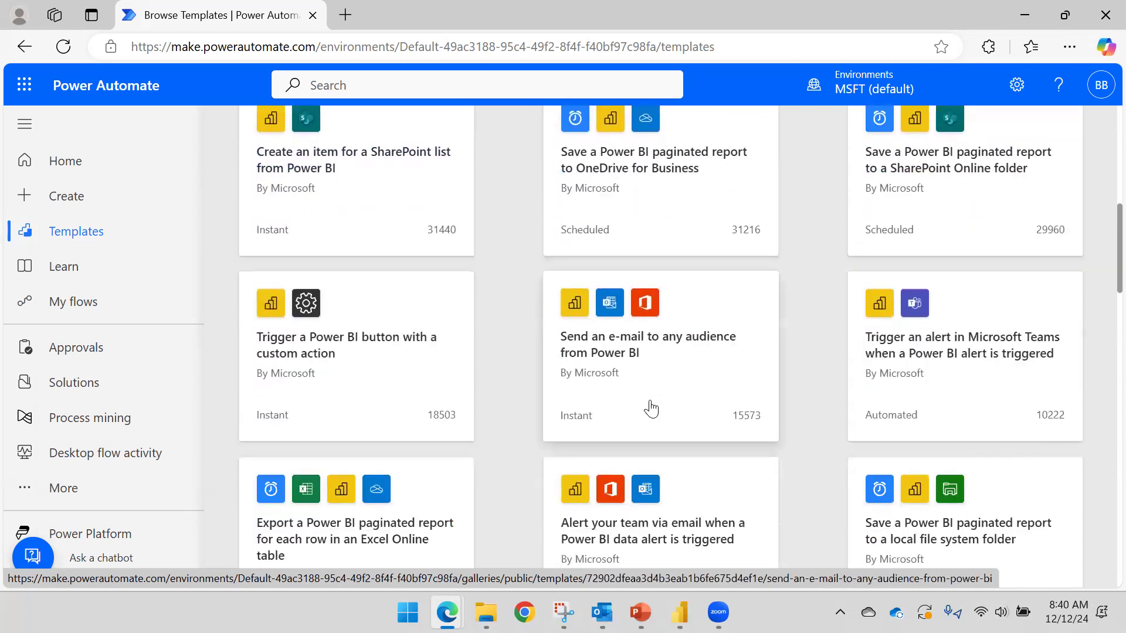
{"action": "scroll", "coordinate": [651, 408], "scroll_direction": "down", "scroll_amount": 2}
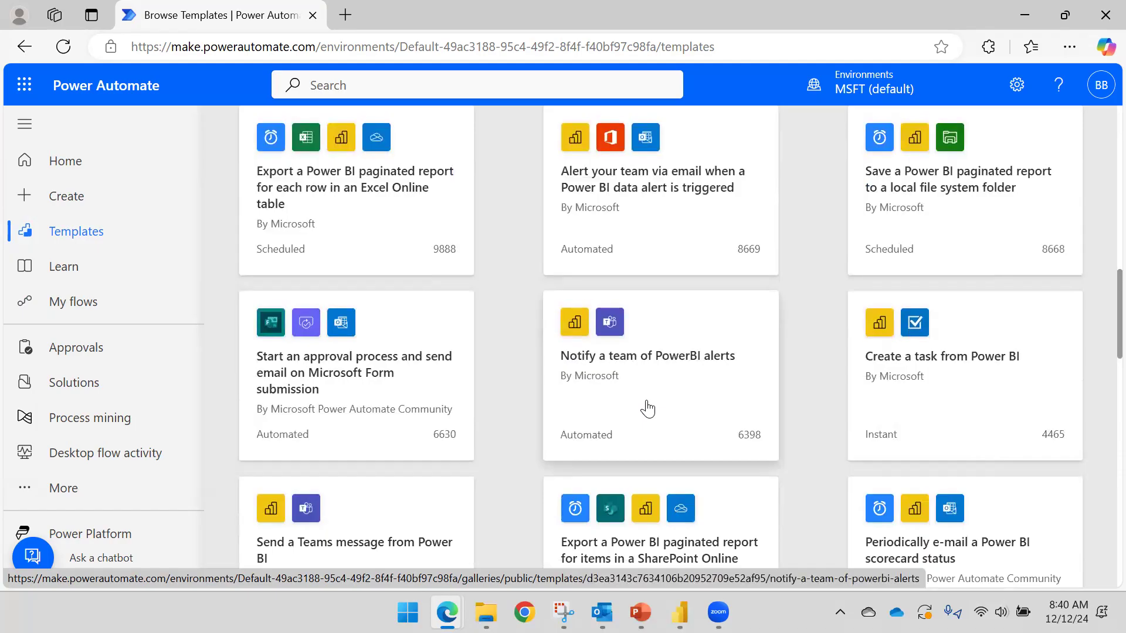
{"action": "scroll", "coordinate": [623, 409], "scroll_direction": "down", "scroll_amount": 3}
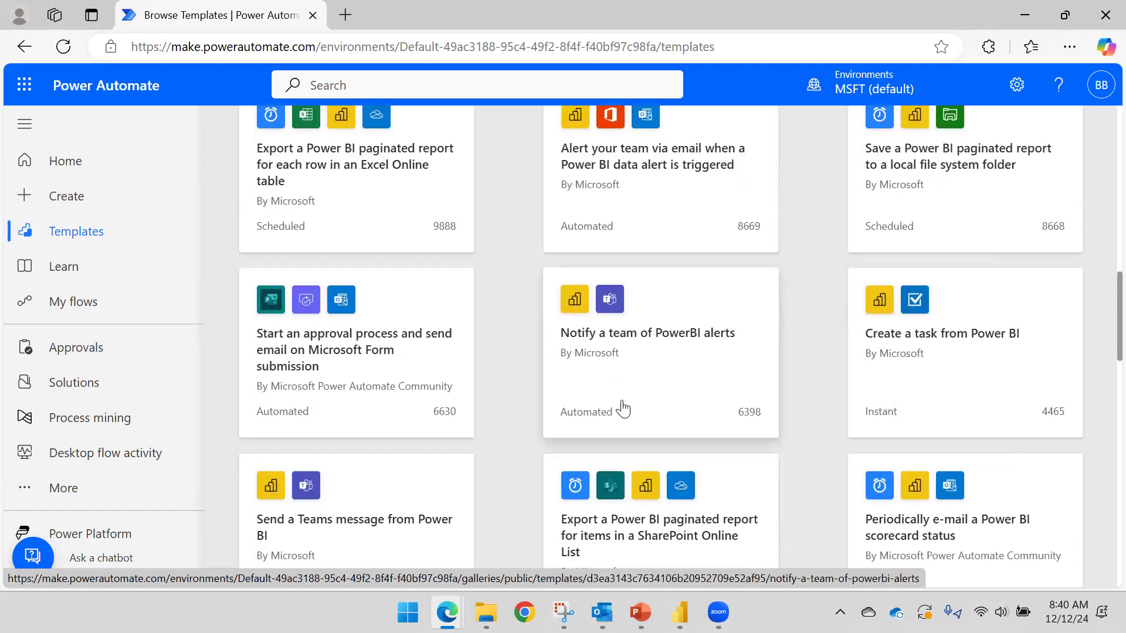
{"action": "scroll", "coordinate": [623, 409], "scroll_direction": "up", "scroll_amount": 1}
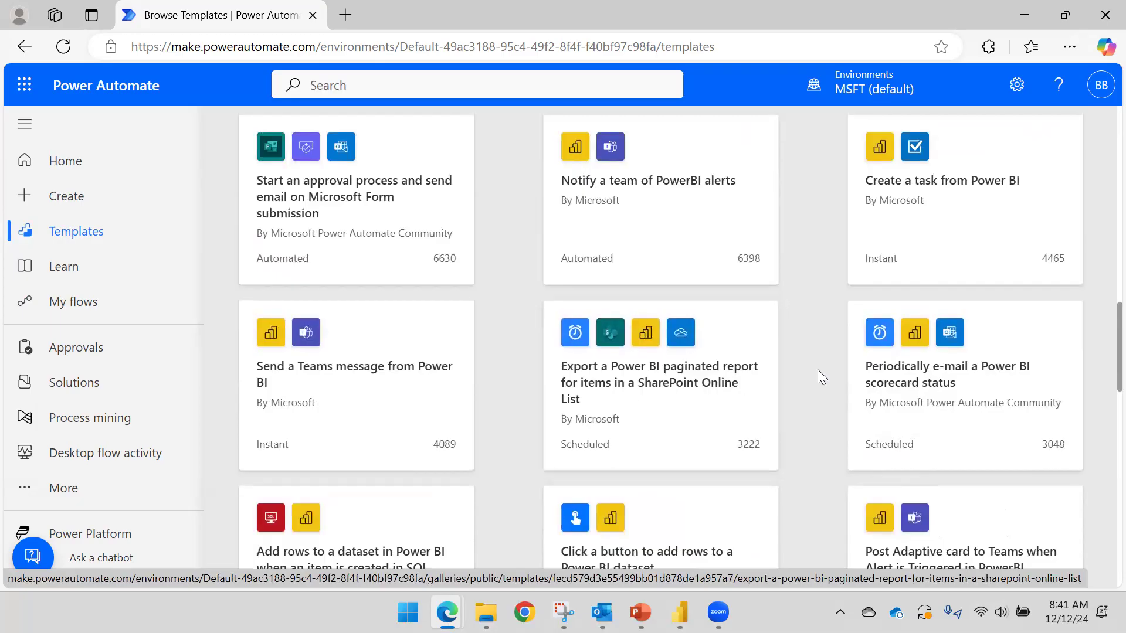
{"action": "scroll", "coordinate": [781, 360], "scroll_direction": "down", "scroll_amount": 3}
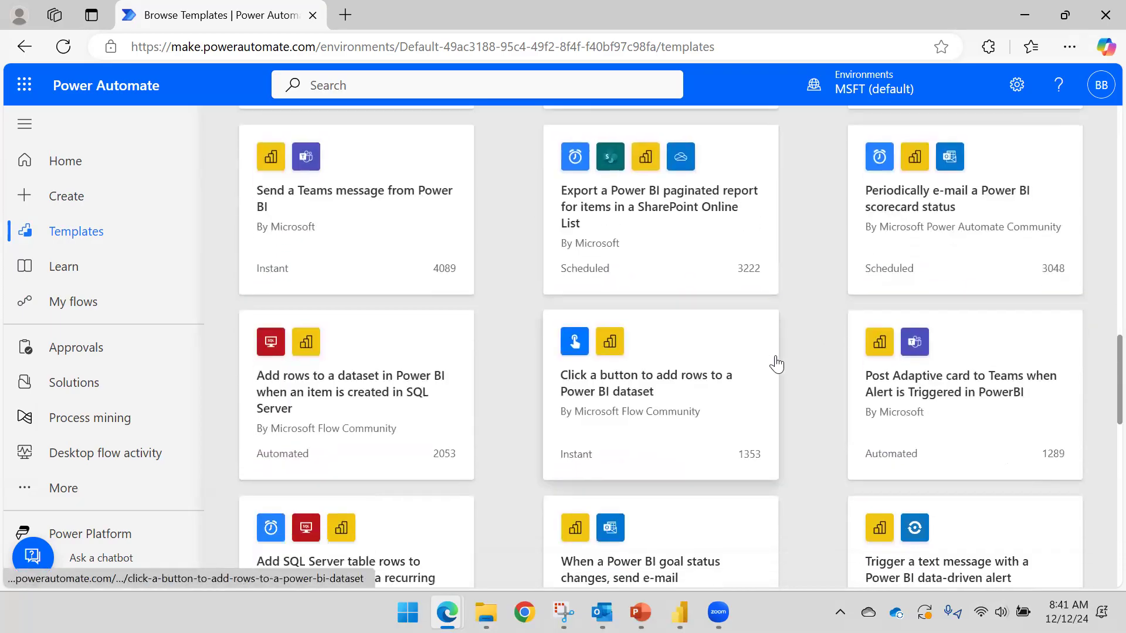
{"action": "scroll", "coordinate": [596, 389], "scroll_direction": "down", "scroll_amount": 3}
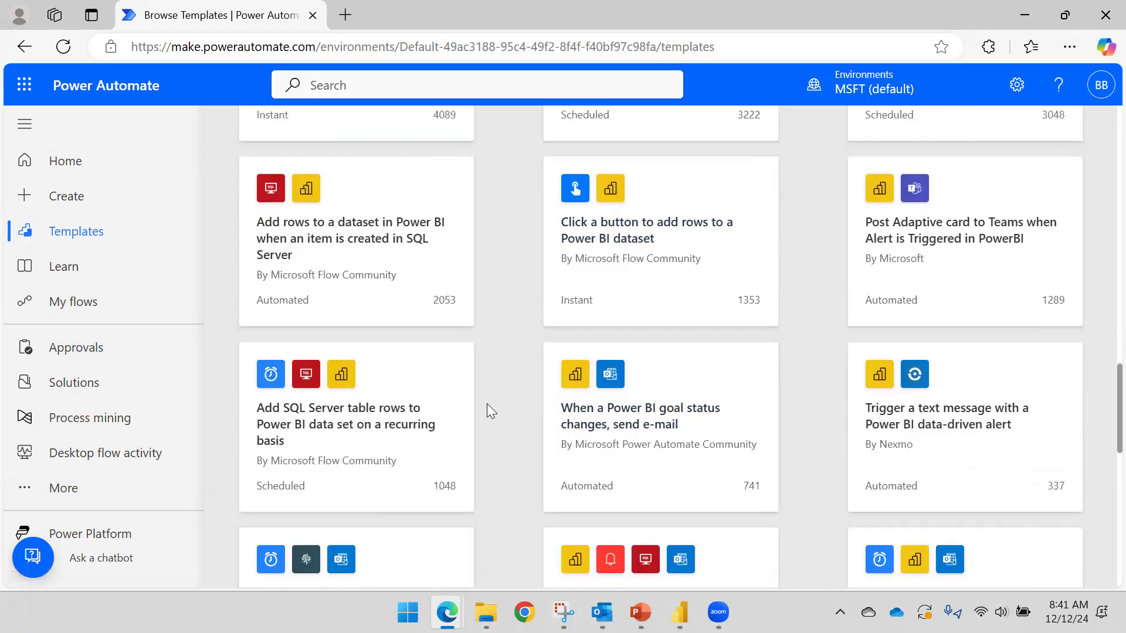
{"action": "scroll", "coordinate": [487, 406], "scroll_direction": "down", "scroll_amount": 2}
- View the PowerPoint slide about creating a flow from scratch and return to Power Automate in Edge
{"action": "left_click", "coordinate": [647, 604]}
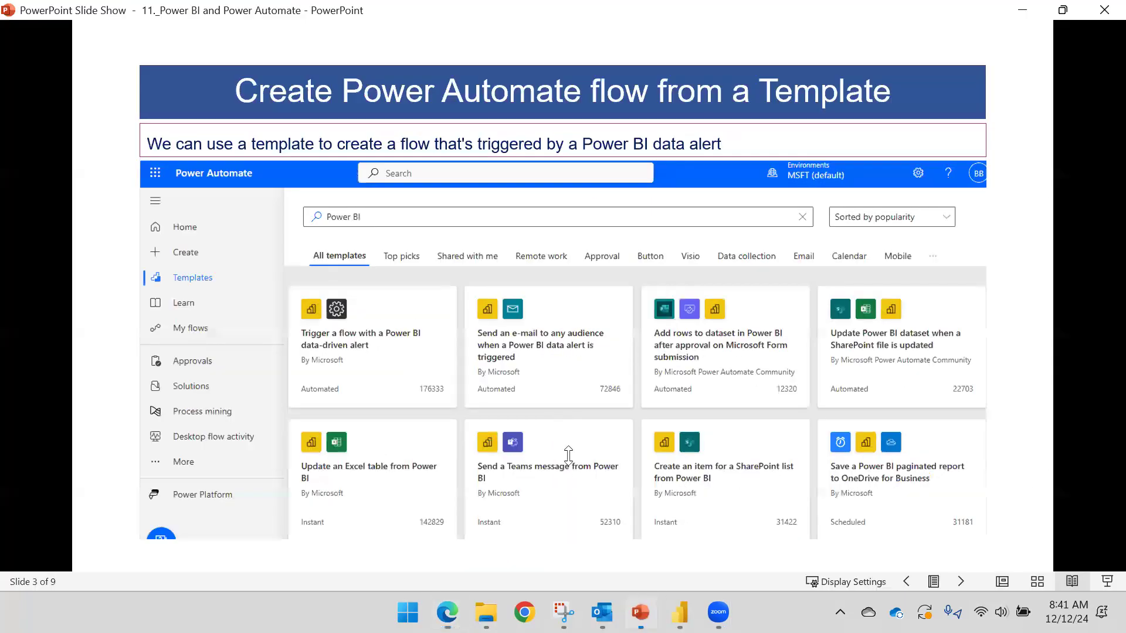
{"action": "left_click", "coordinate": [551, 388]}
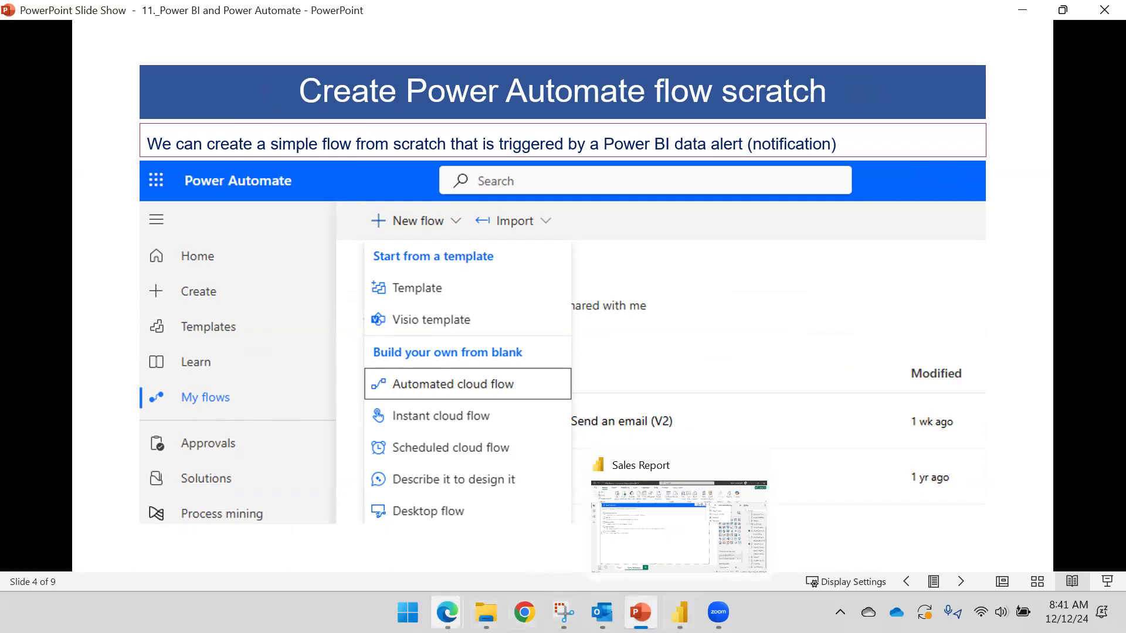
{"action": "mouse_move", "coordinate": [450, 610]}
{"action": "left_click", "coordinate": [486, 527]}
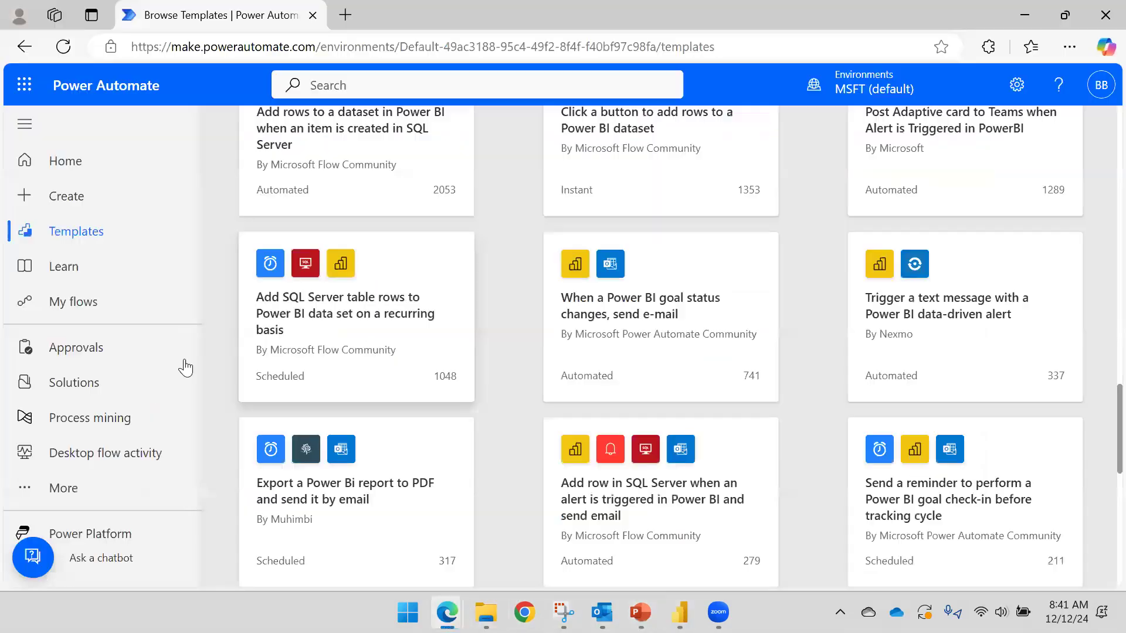
- Open My flows in Power Automate and review the options for creating a new flow
{"action": "left_click", "coordinate": [85, 303]}
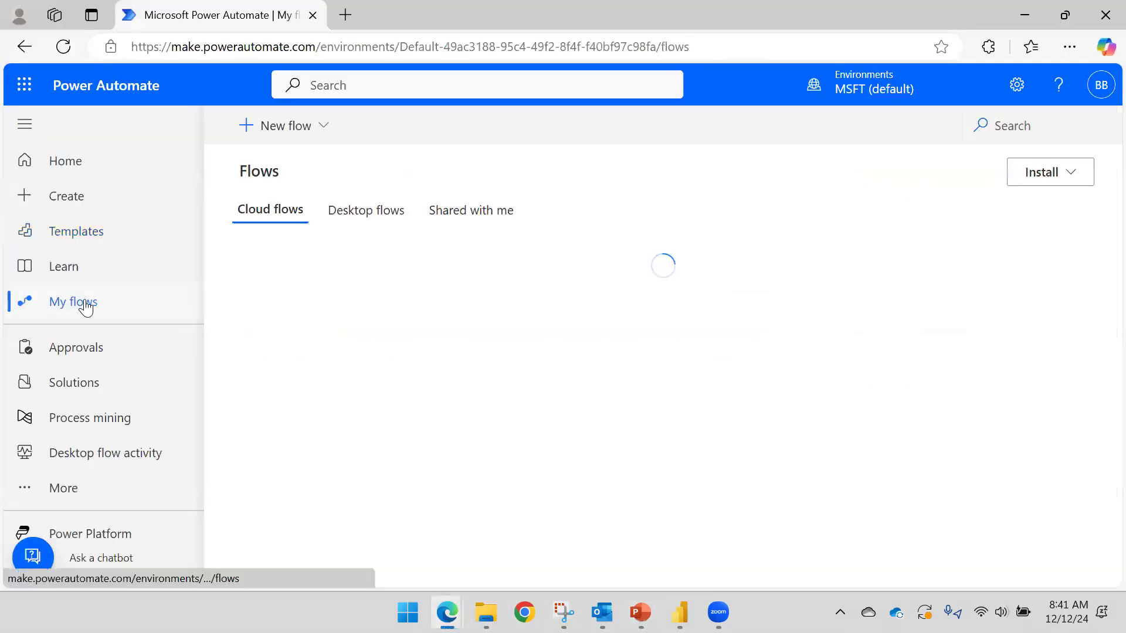
{"action": "left_click", "coordinate": [324, 133]}
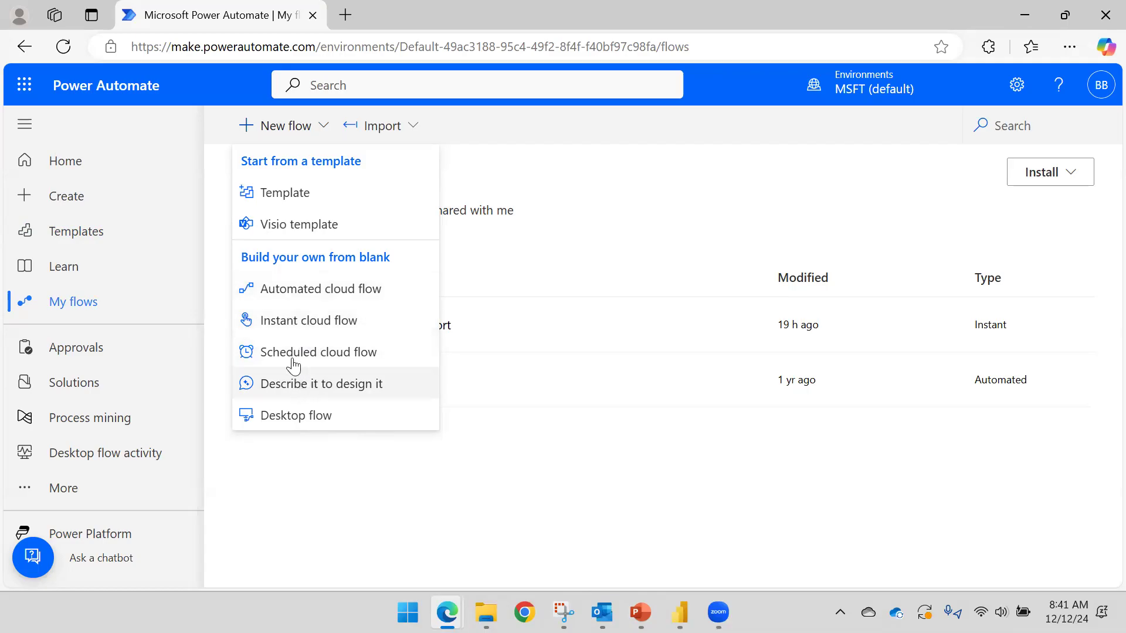
{"action": "left_click", "coordinate": [542, 503]}
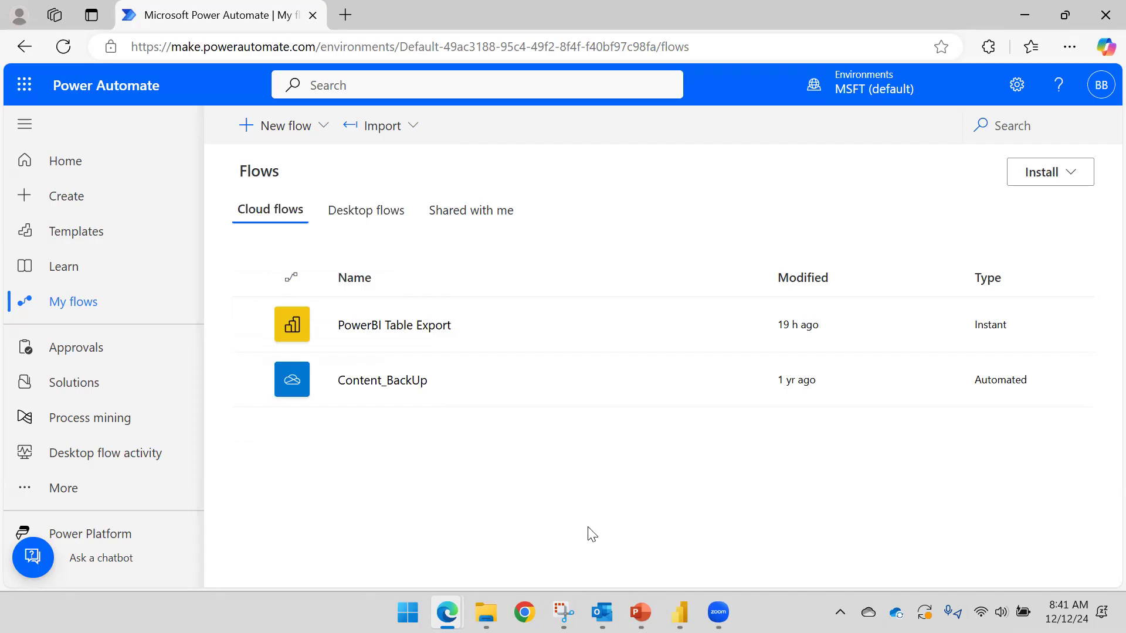
- Switch to the PowerPoint slide show and view the slide on exporting and emailing a Power BI report
{"action": "mouse_move", "coordinate": [680, 612]}
{"action": "left_click", "coordinate": [674, 532]}
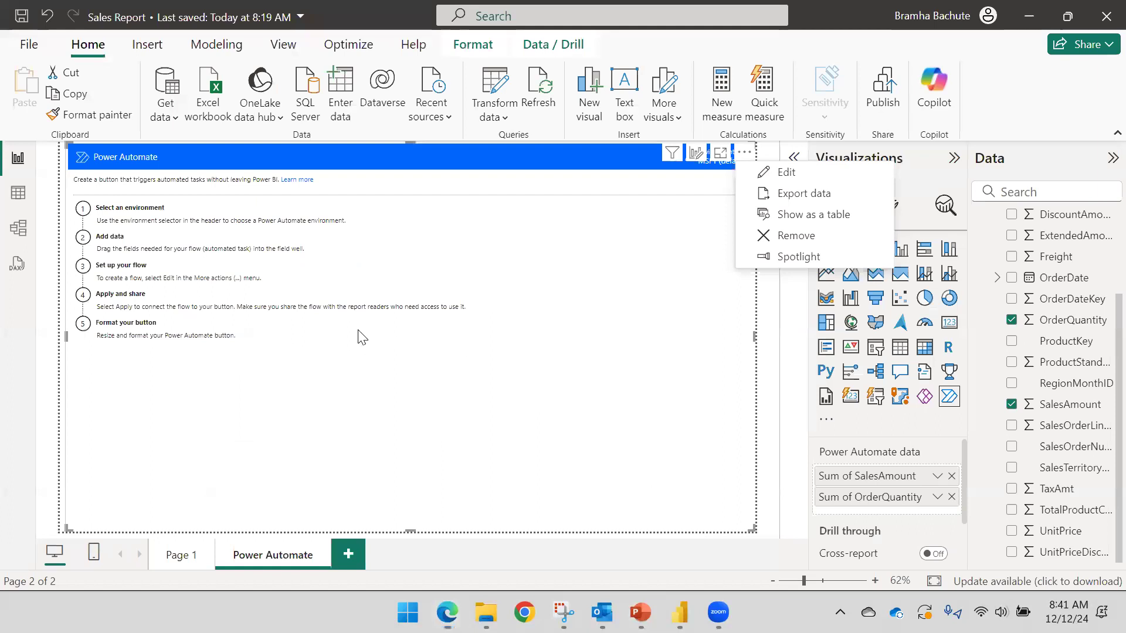
{"action": "left_click", "coordinate": [640, 613]}
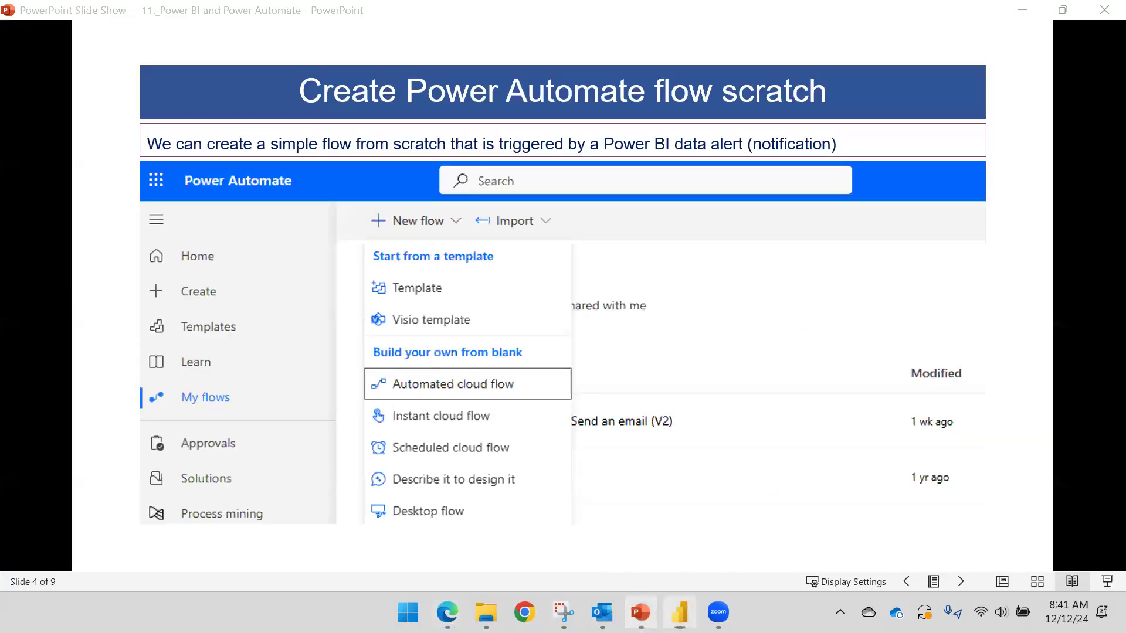
{"action": "left_click", "coordinate": [582, 293]}
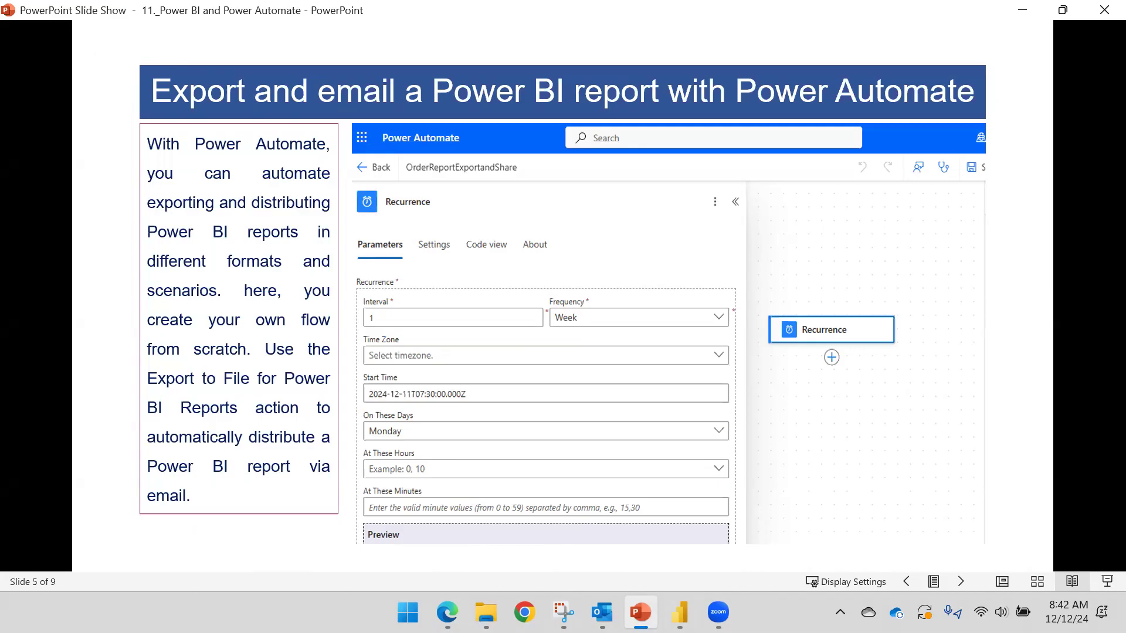
- Switch to the Sales Report in Power BI Desktop and view its Page 1
{"action": "left_click", "coordinate": [679, 612]}
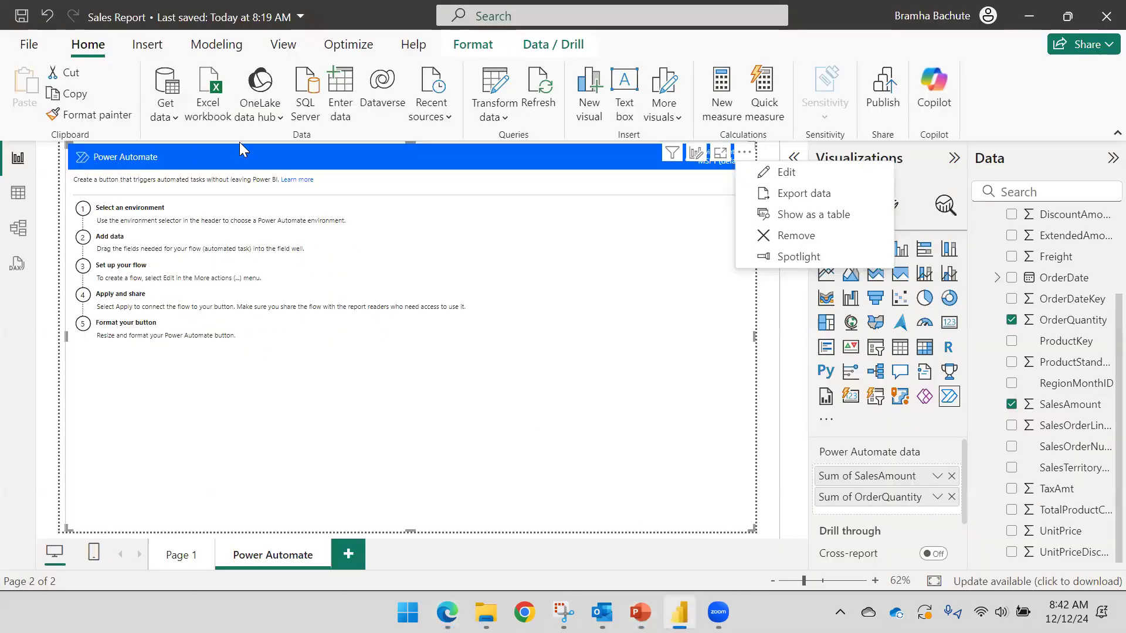
{"action": "left_click", "coordinate": [182, 556]}
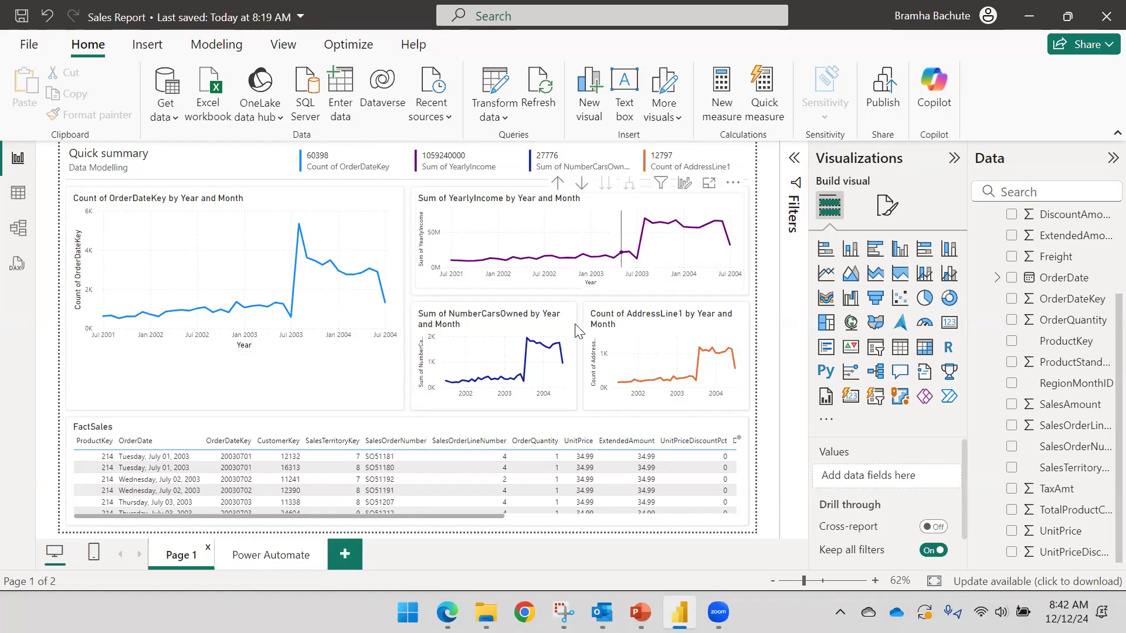
{"action": "mouse_move", "coordinate": [667, 600]}
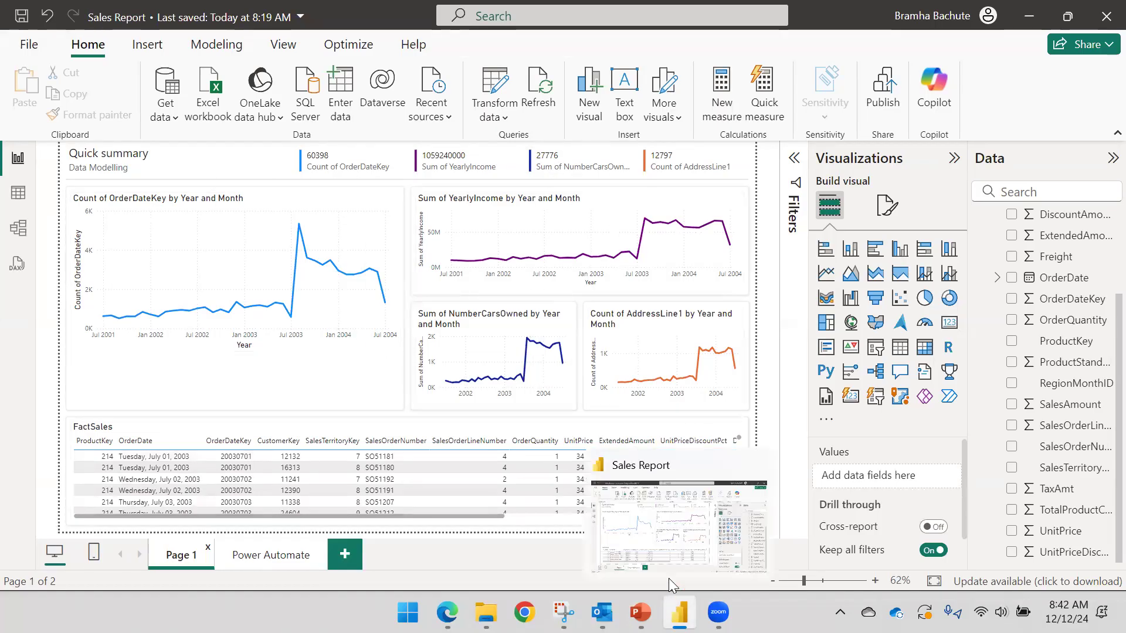
- Open the Power Automate visual on the Power Automate page for editing
{"action": "left_click", "coordinate": [286, 560]}
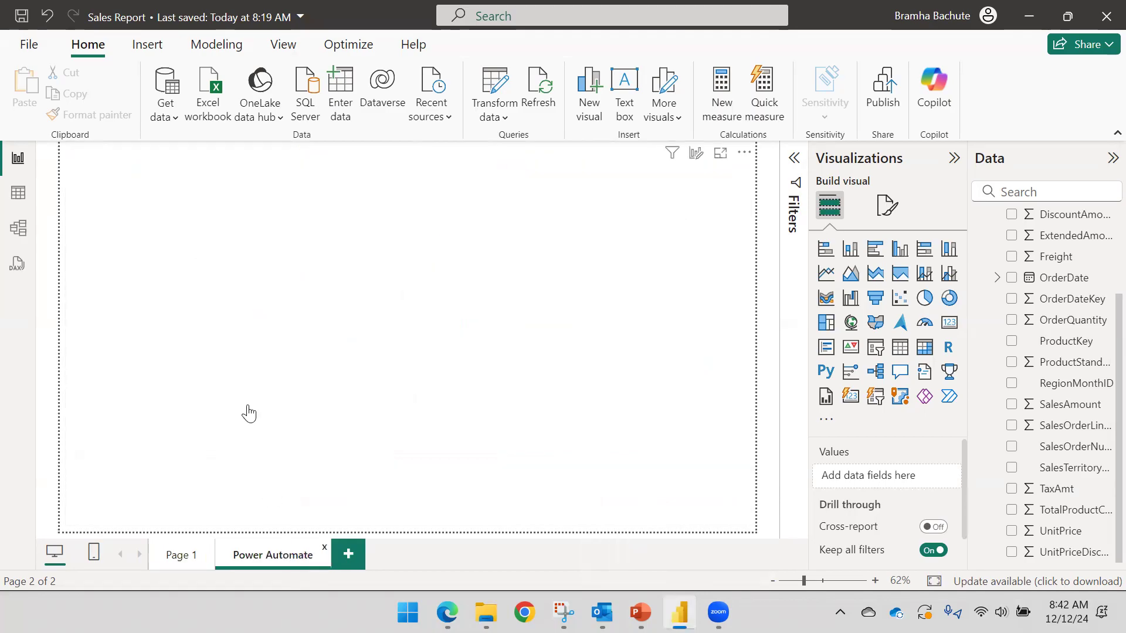
{"action": "left_click", "coordinate": [744, 152]}
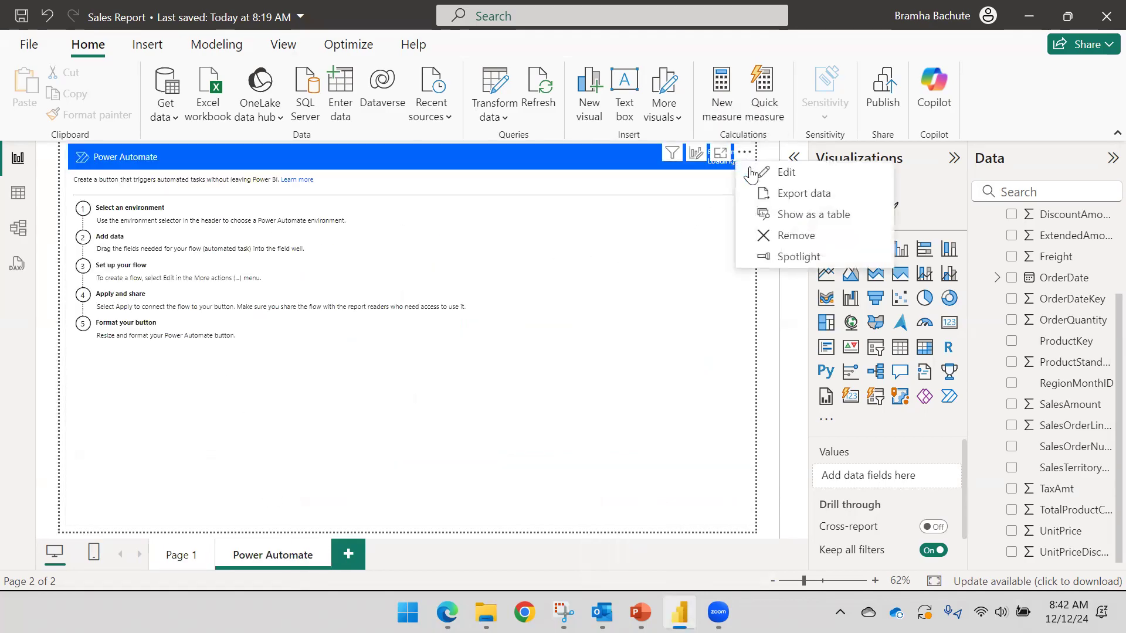
{"action": "left_click", "coordinate": [784, 173]}
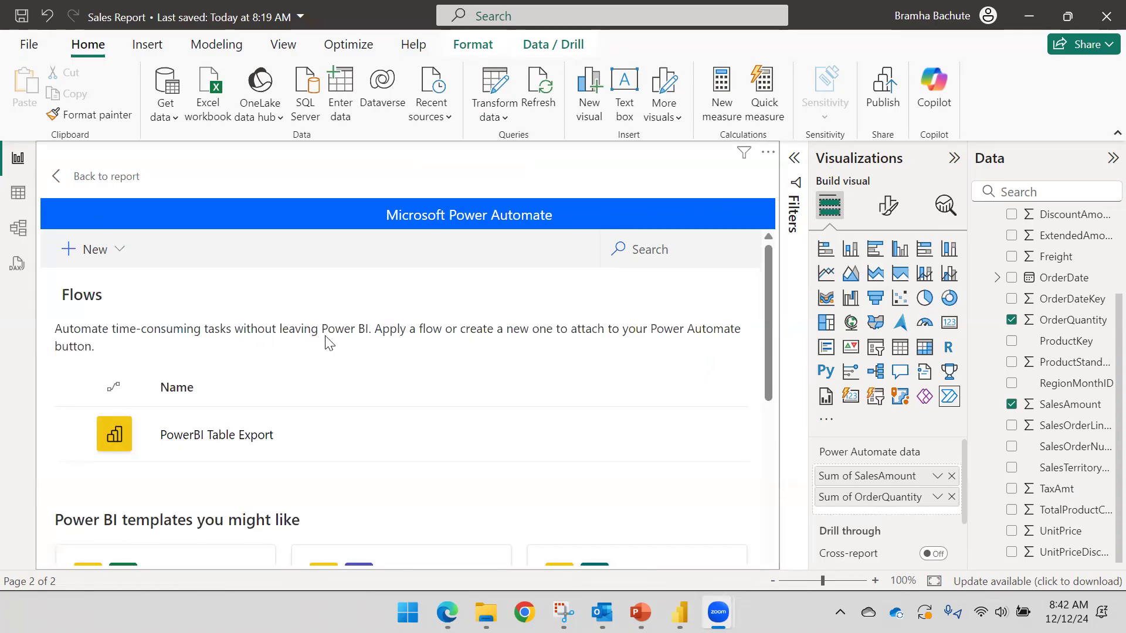
- Examine the existing flows and the suggested Power BI templates inside the Power Automate visual
{"action": "scroll", "coordinate": [340, 338], "scroll_direction": "down", "scroll_amount": 3}
{"action": "scroll", "coordinate": [367, 349], "scroll_direction": "up", "scroll_amount": 3}
{"action": "scroll", "coordinate": [587, 346], "scroll_direction": "down", "scroll_amount": 5}
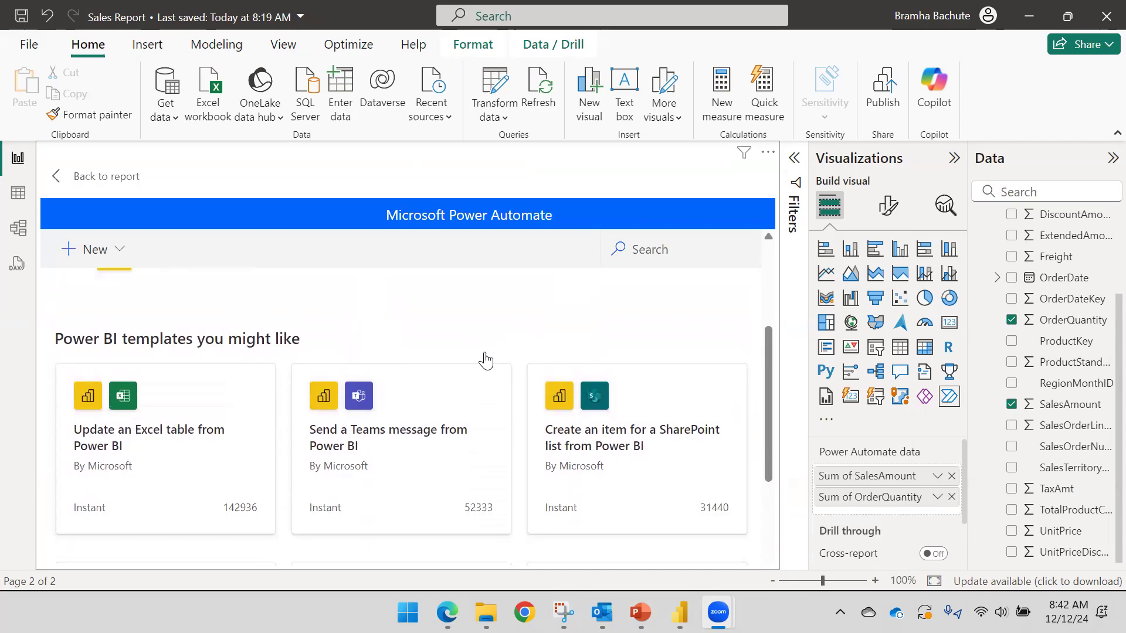
{"action": "scroll", "coordinate": [516, 367], "scroll_direction": "up", "scroll_amount": 2}
{"action": "scroll", "coordinate": [496, 362], "scroll_direction": "up", "scroll_amount": 3}
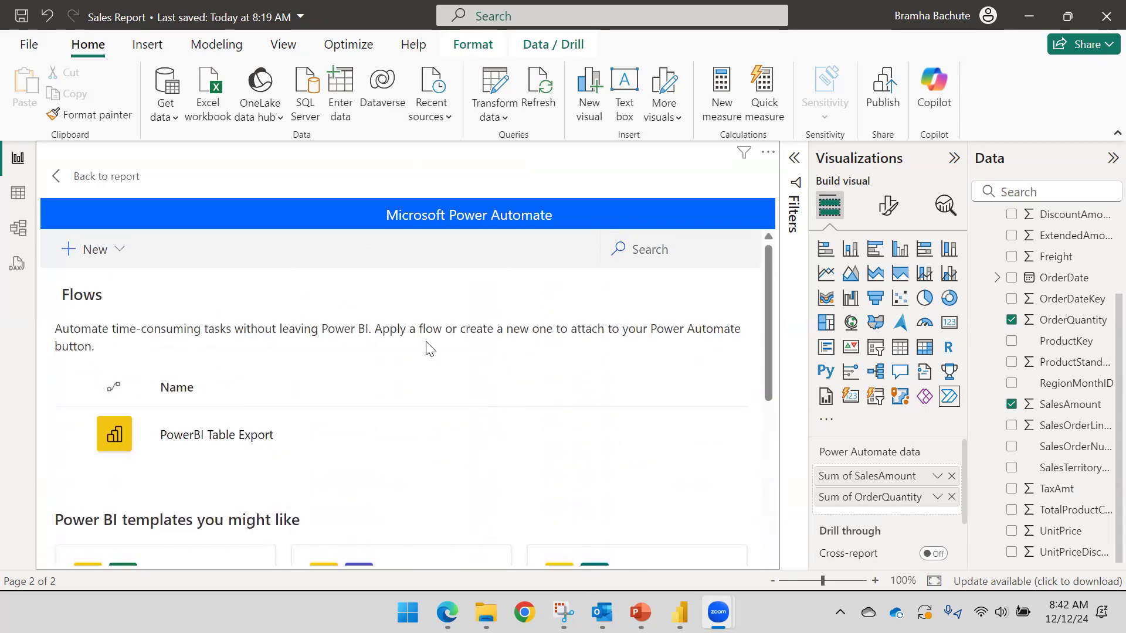
{"action": "scroll", "coordinate": [251, 327], "scroll_direction": "down", "scroll_amount": 3}
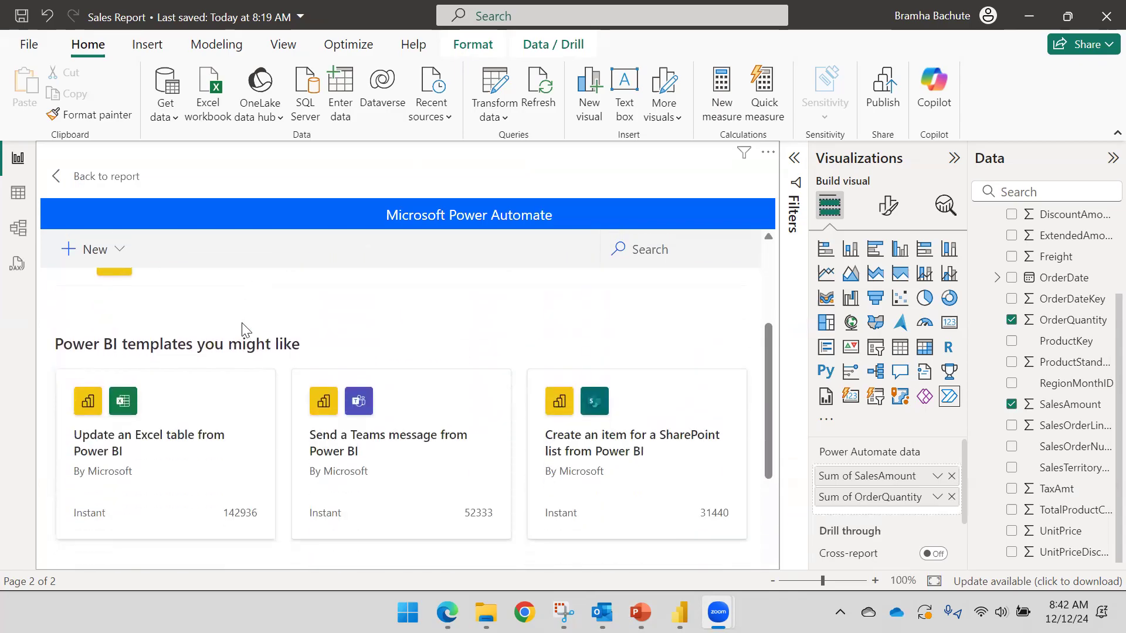
{"action": "scroll", "coordinate": [241, 326], "scroll_direction": "up", "scroll_amount": 3}
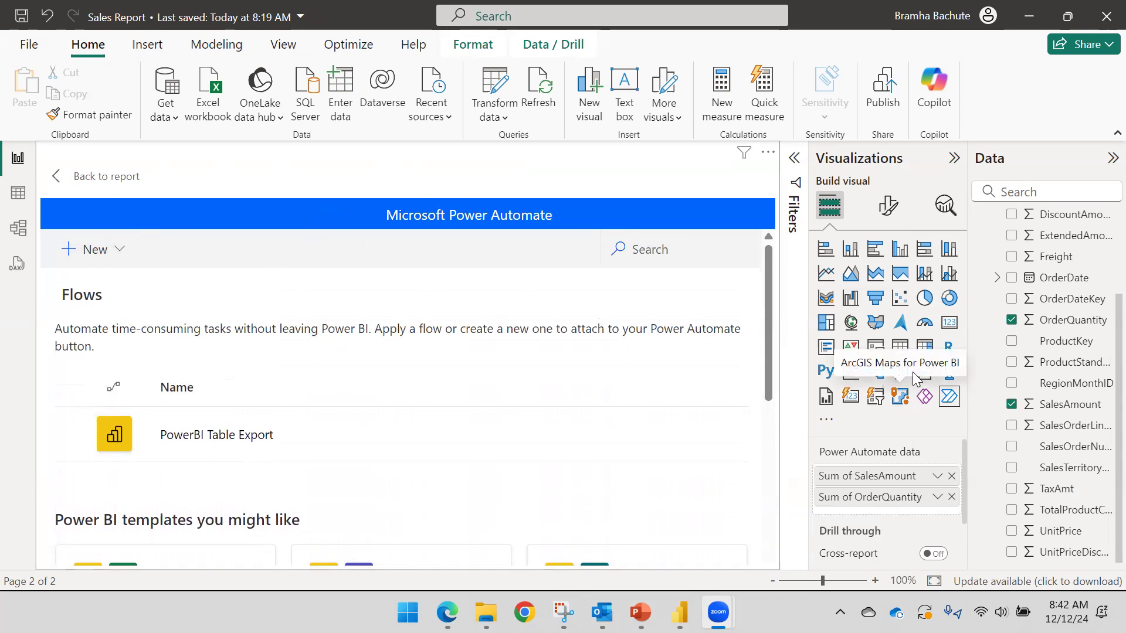
{"action": "scroll", "coordinate": [354, 337], "scroll_direction": "down", "scroll_amount": 5}
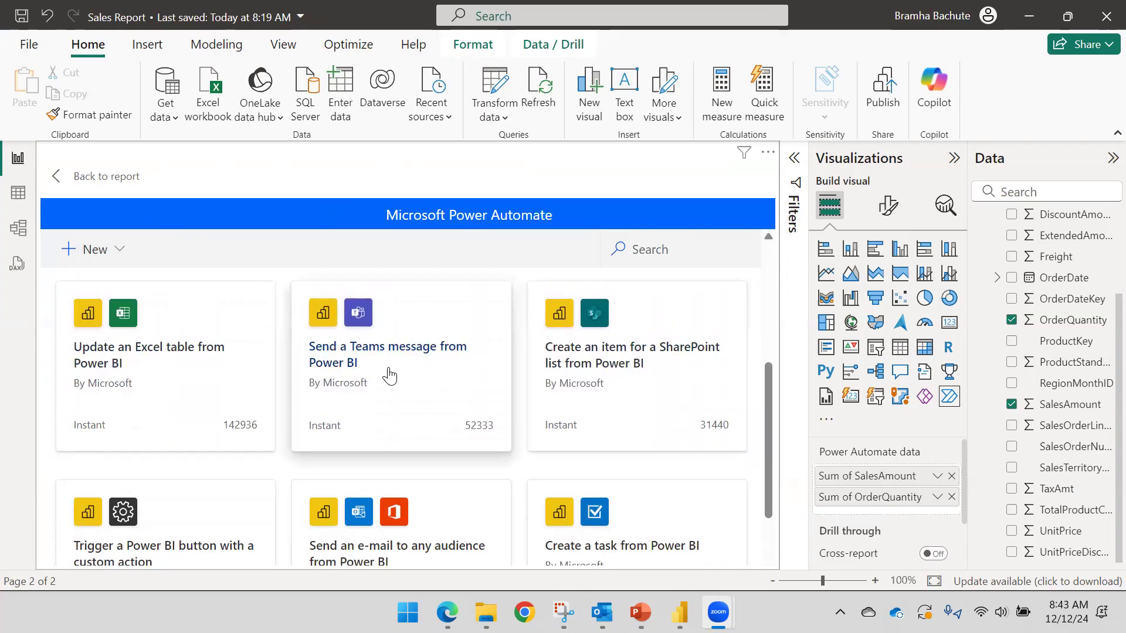
{"action": "scroll", "coordinate": [389, 375], "scroll_direction": "down", "scroll_amount": 2}
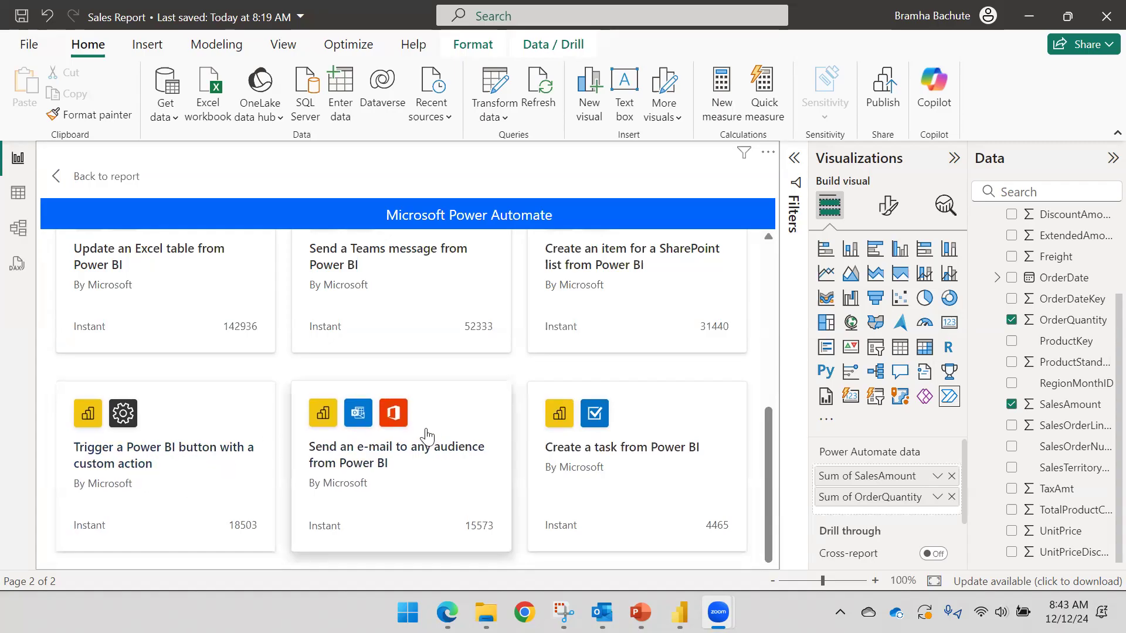
{"action": "scroll", "coordinate": [469, 322], "scroll_direction": "up", "scroll_amount": 2}
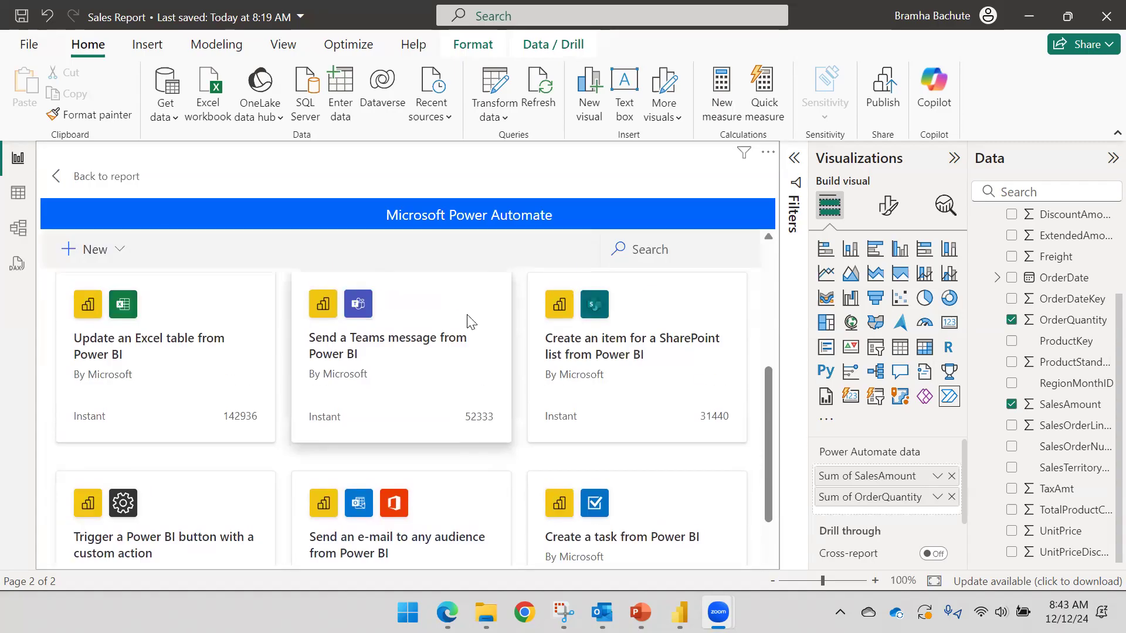
{"action": "scroll", "coordinate": [470, 322], "scroll_direction": "up", "scroll_amount": 4}
{"action": "scroll", "coordinate": [388, 308], "scroll_direction": "down", "scroll_amount": 1}
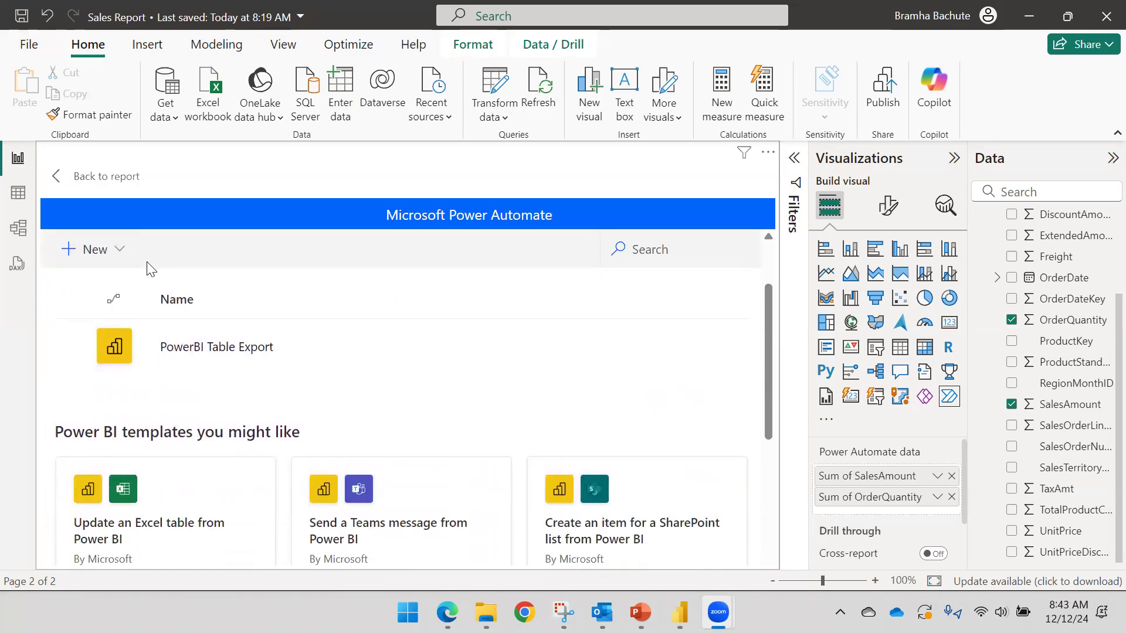
- Create a new instant cloud flow and add a new step below the Power BI button clicked trigger
{"action": "left_click", "coordinate": [116, 251]}
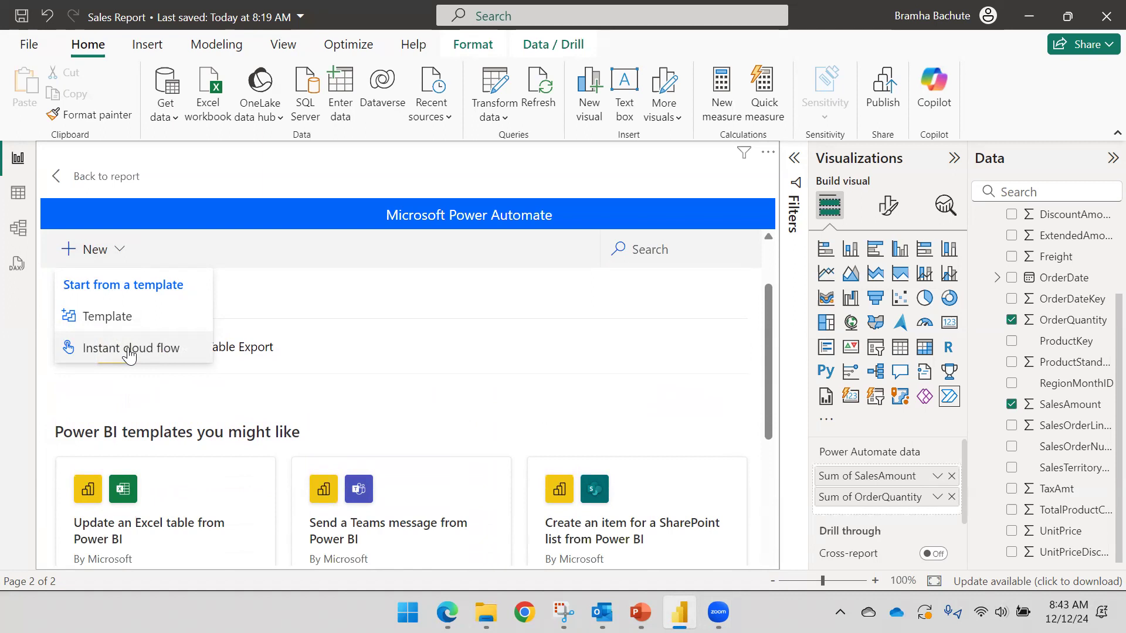
{"action": "left_click", "coordinate": [129, 351]}
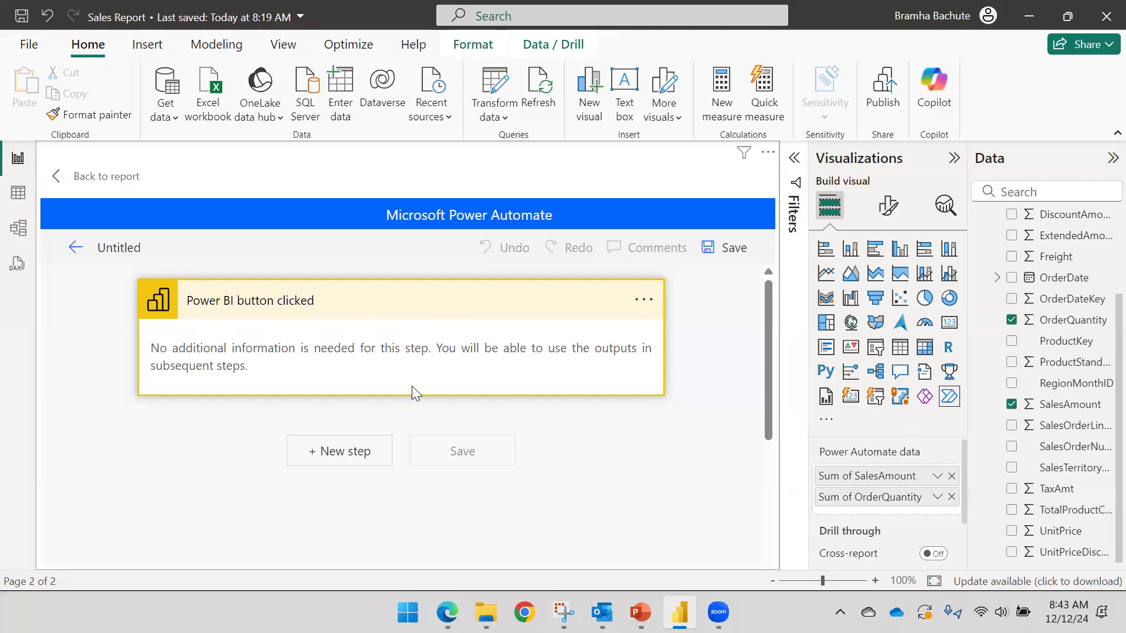
{"action": "scroll", "coordinate": [396, 367], "scroll_direction": "down", "scroll_amount": 3}
{"action": "scroll", "coordinate": [393, 366], "scroll_direction": "up", "scroll_amount": 3}
{"action": "left_click", "coordinate": [336, 457]}
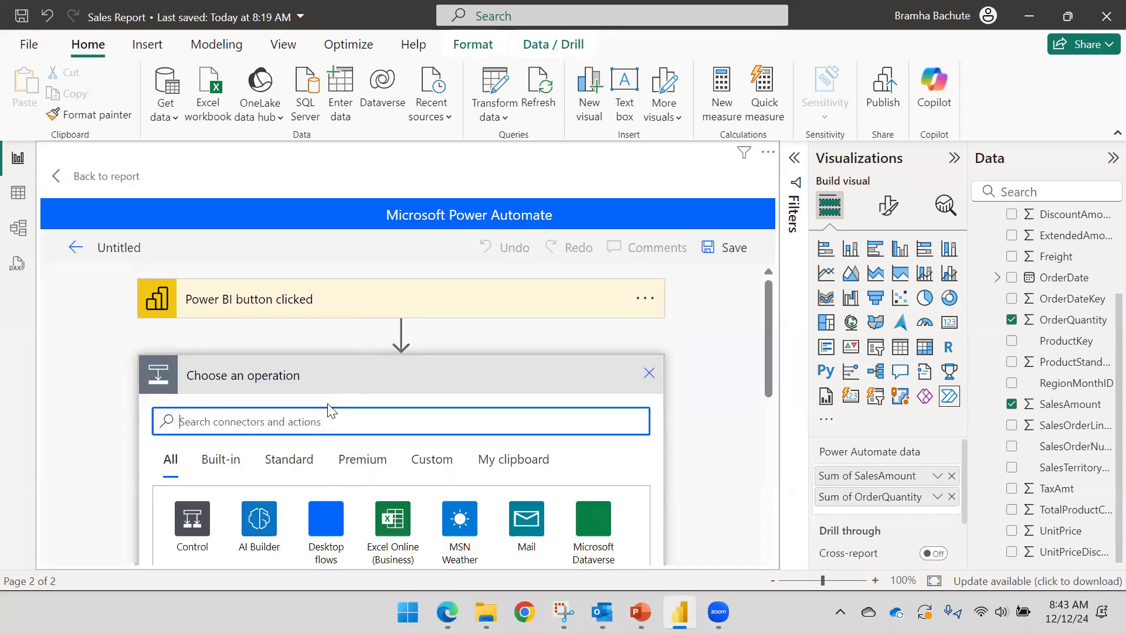
- Search the new step's connectors and actions for "send emai" and look through the matching actions
{"action": "scroll", "coordinate": [340, 385], "scroll_direction": "down", "scroll_amount": 1}
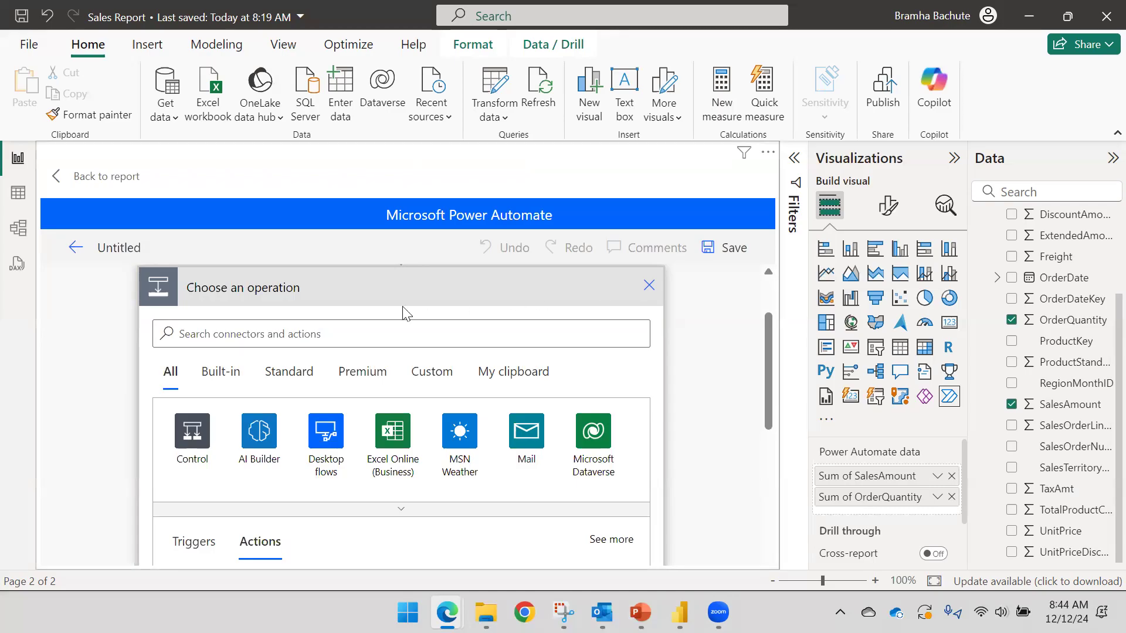
{"action": "triple_click", "coordinate": [487, 297]}
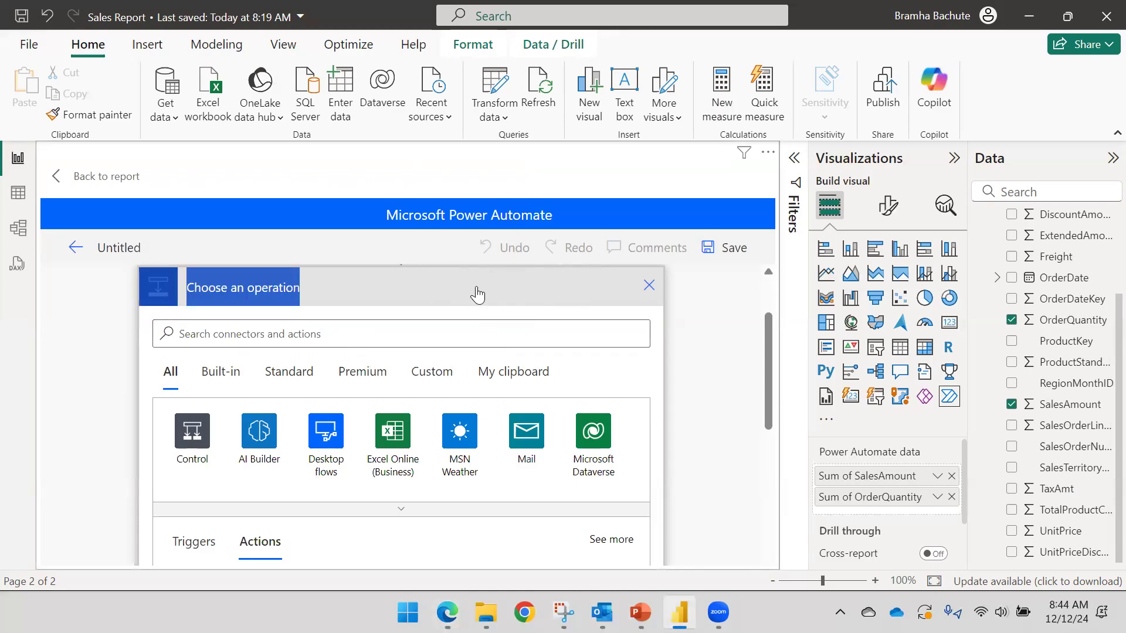
{"action": "left_click_drag", "start_coordinate": [478, 295], "coordinate": [392, 326]}
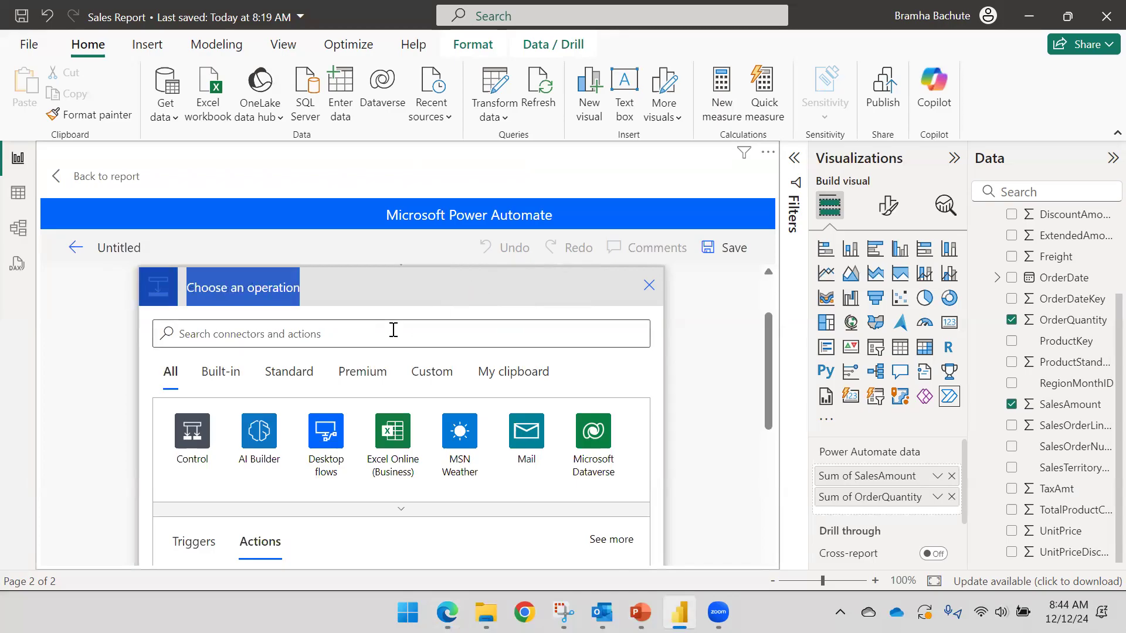
{"action": "left_click", "coordinate": [386, 335]}
{"action": "type", "text": "send emai"}
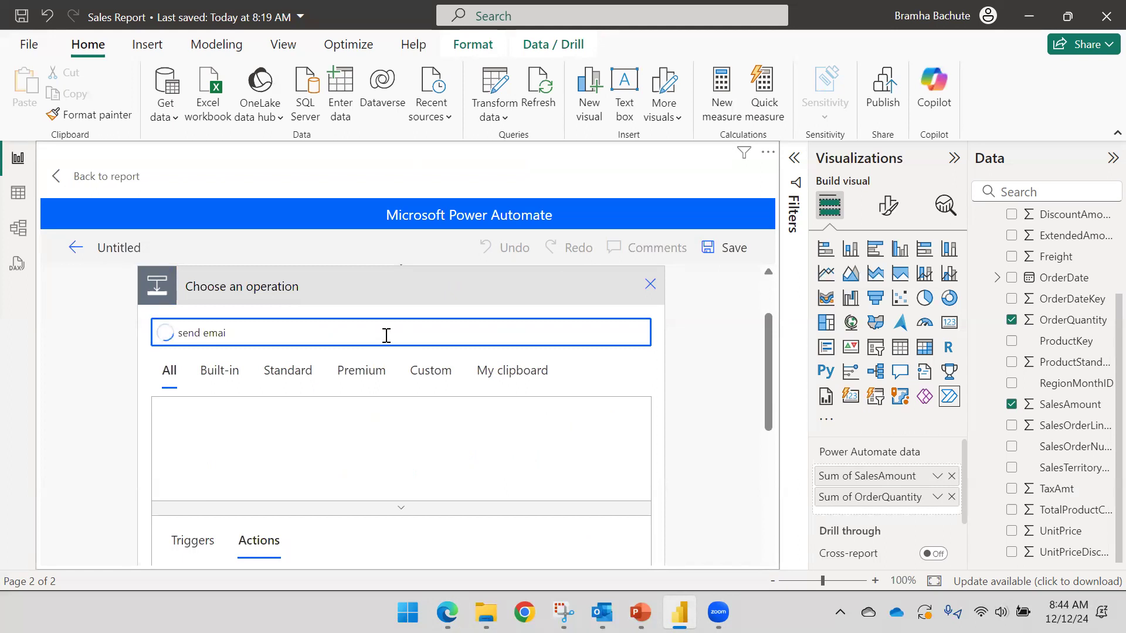
{"action": "left_click_drag", "start_coordinate": [419, 292], "coordinate": [448, 256]}
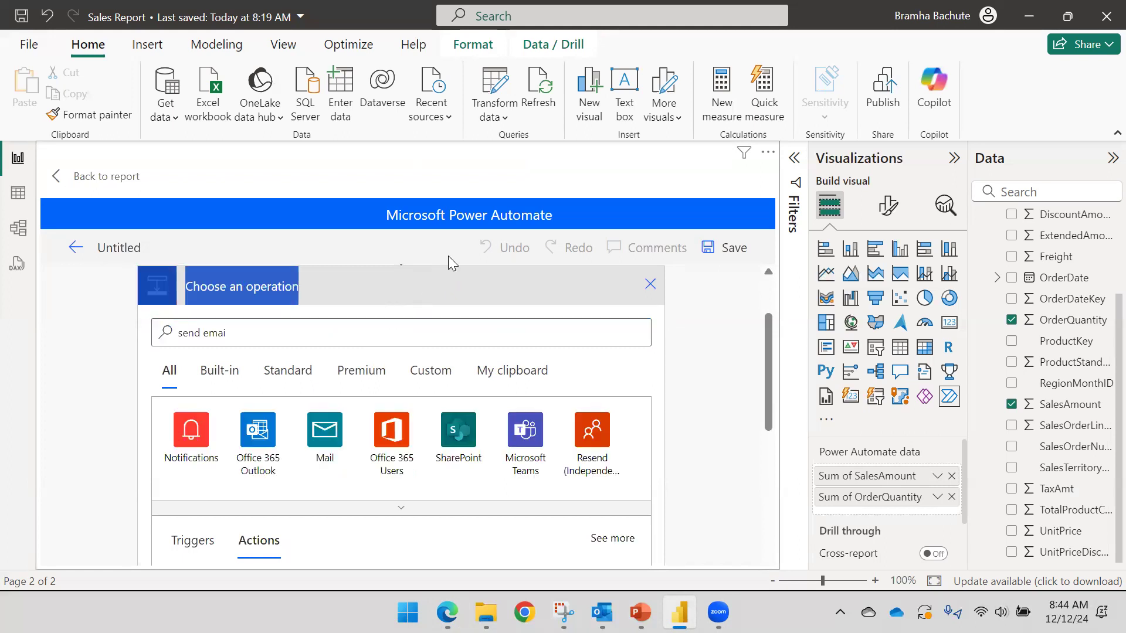
{"action": "scroll", "coordinate": [430, 318], "scroll_direction": "down", "scroll_amount": 3}
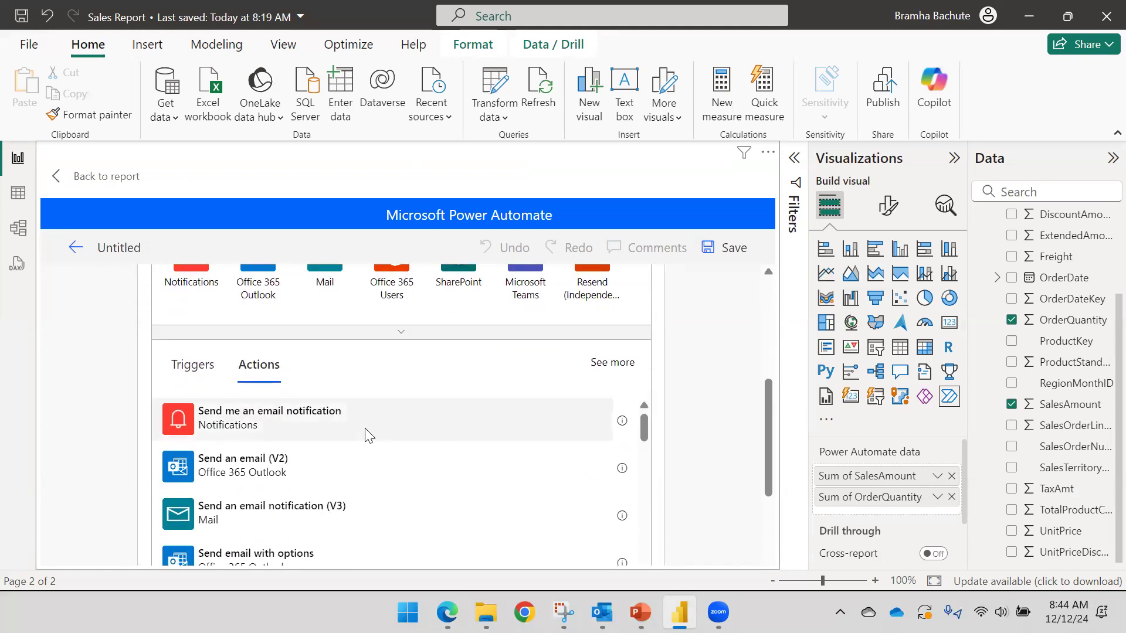
{"action": "scroll", "coordinate": [356, 446], "scroll_direction": "up", "scroll_amount": 5}
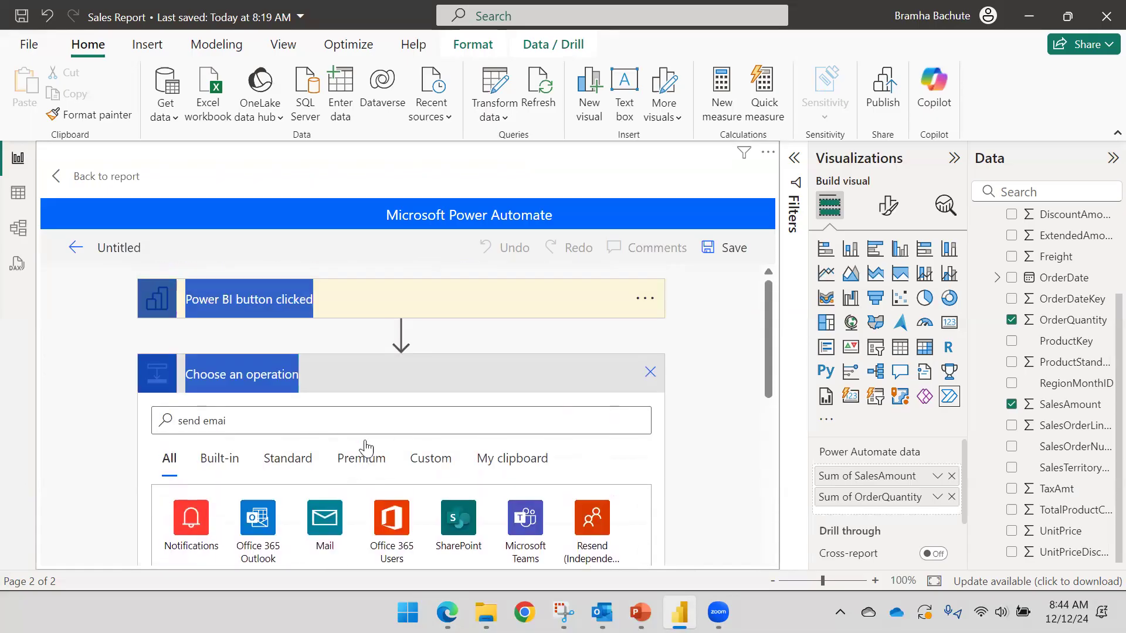
- Replace the operation search with "Power BI" and browse the matching actions
{"action": "left_click_drag", "start_coordinate": [343, 418], "coordinate": [16, 420]}
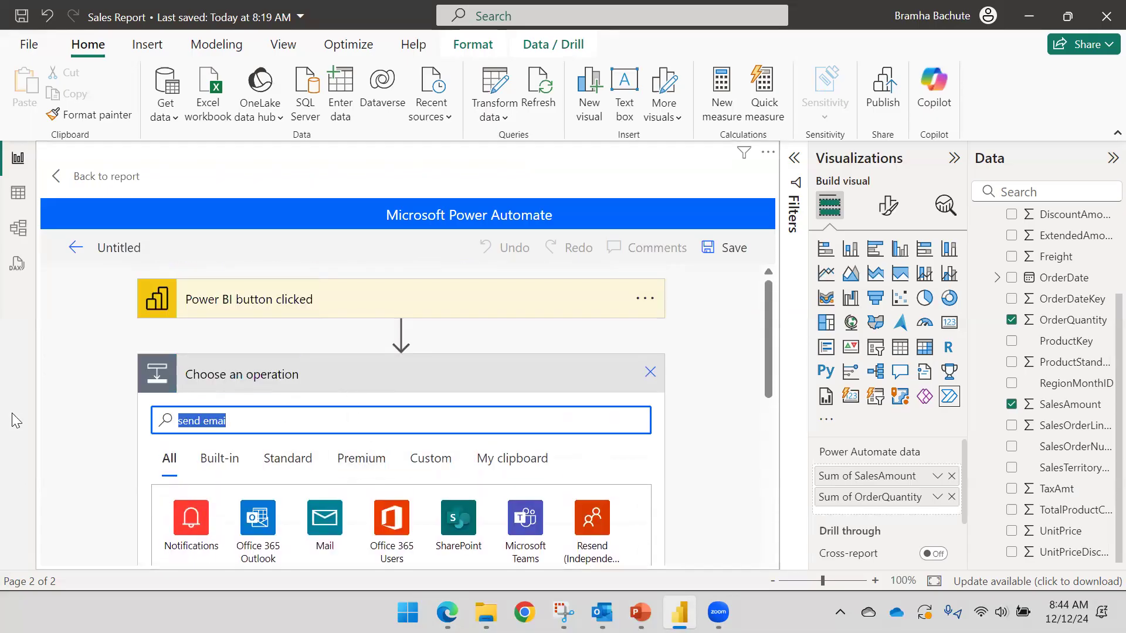
{"action": "type", "text": "Power BI"}
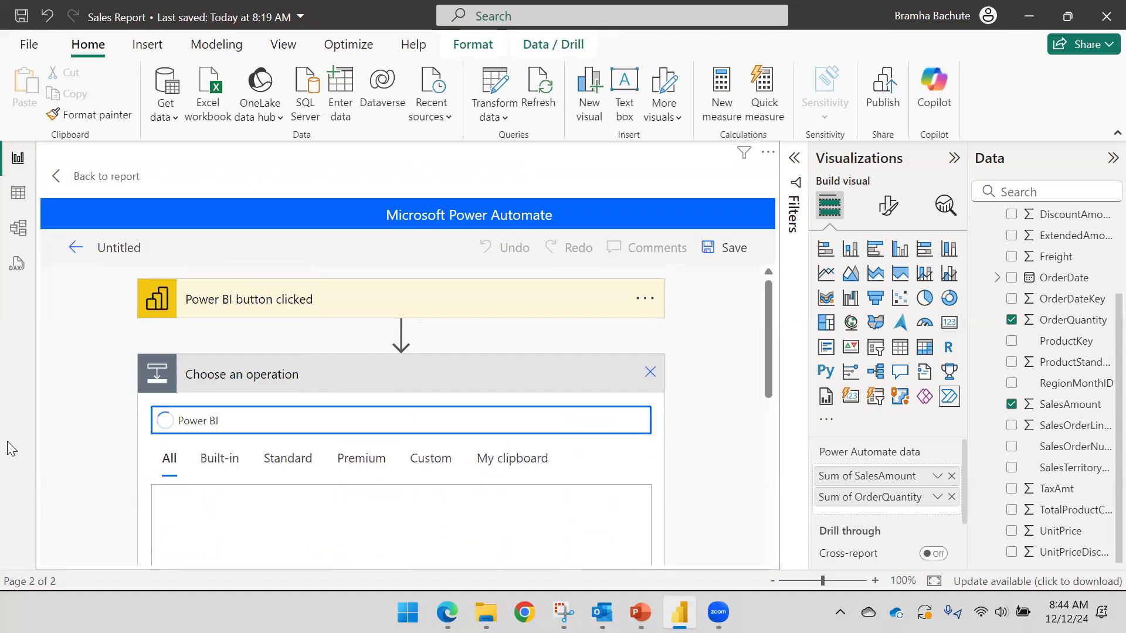
{"action": "scroll", "coordinate": [291, 417], "scroll_direction": "down", "scroll_amount": 3}
{"action": "scroll", "coordinate": [279, 423], "scroll_direction": "down", "scroll_amount": 2}
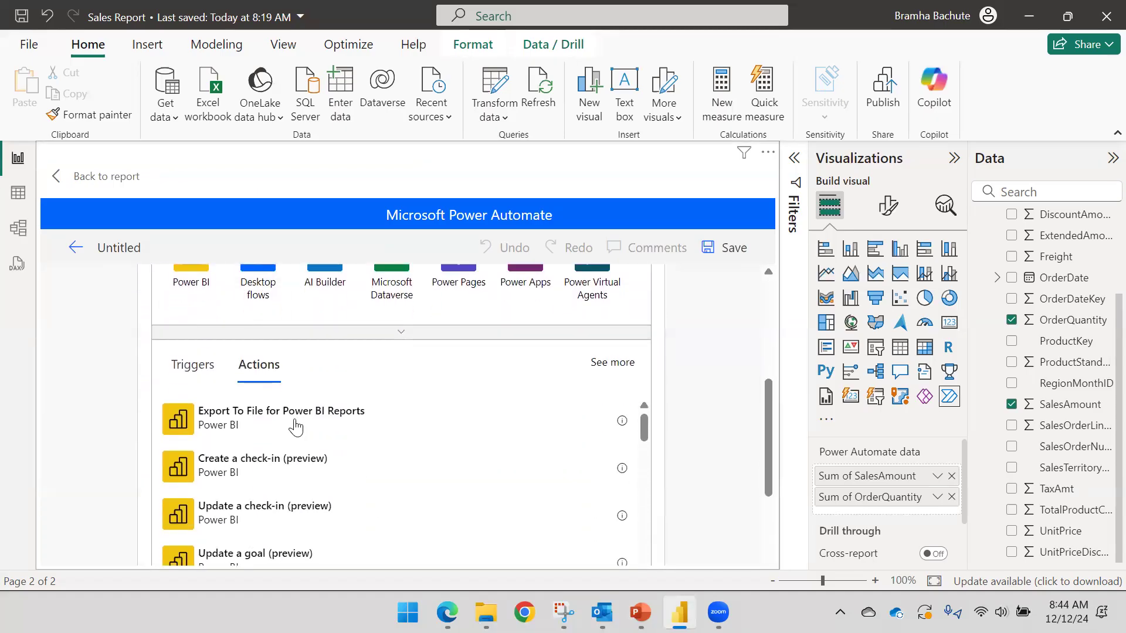
{"action": "scroll", "coordinate": [290, 423], "scroll_direction": "down", "scroll_amount": 2}
{"action": "scroll", "coordinate": [302, 423], "scroll_direction": "up", "scroll_amount": 2}
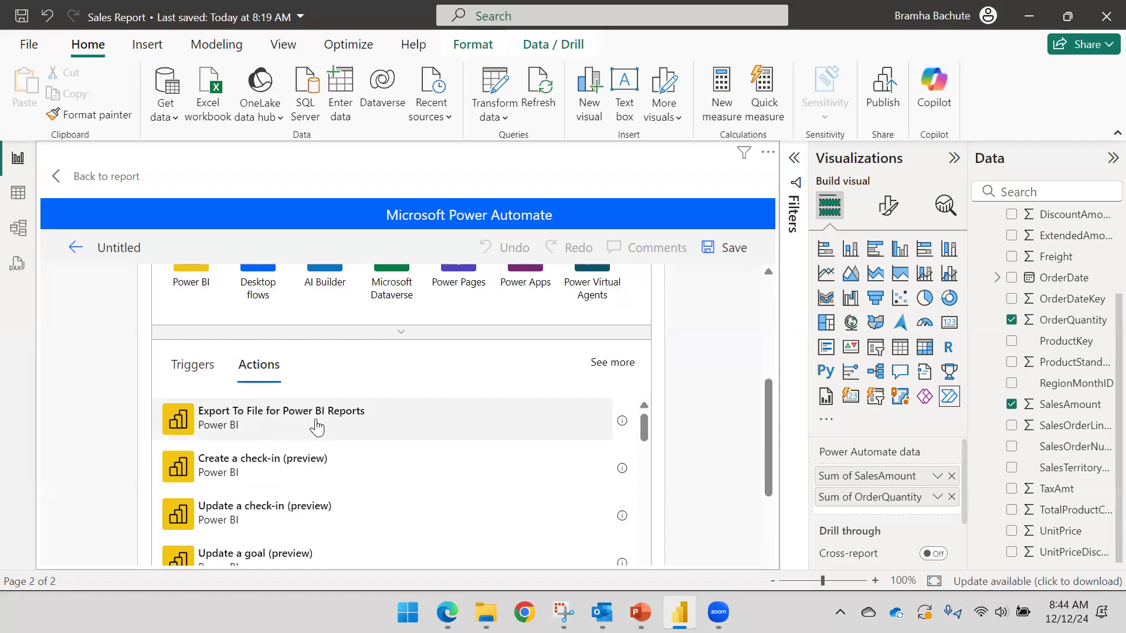
{"action": "scroll", "coordinate": [377, 425], "scroll_direction": "down", "scroll_amount": 3}
{"action": "scroll", "coordinate": [381, 441], "scroll_direction": "down", "scroll_amount": 5}
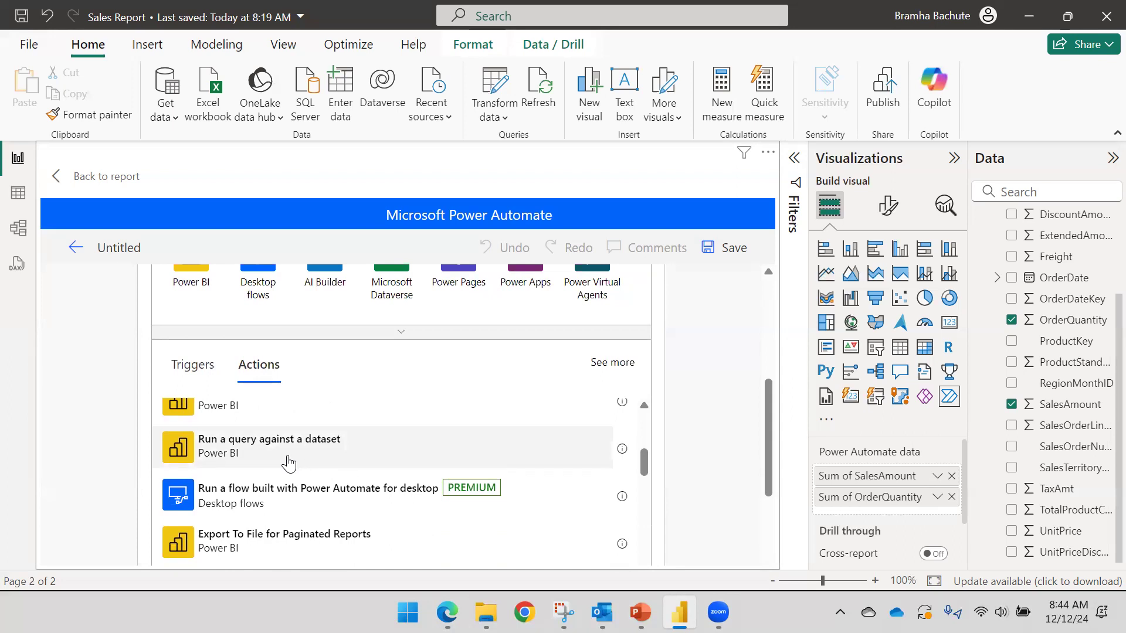
- Add the Export To File for Power BI Reports action below the Power BI button clicked trigger
{"action": "scroll", "coordinate": [293, 464], "scroll_direction": "down", "scroll_amount": 3}
{"action": "scroll", "coordinate": [287, 493], "scroll_direction": "up", "scroll_amount": 3}
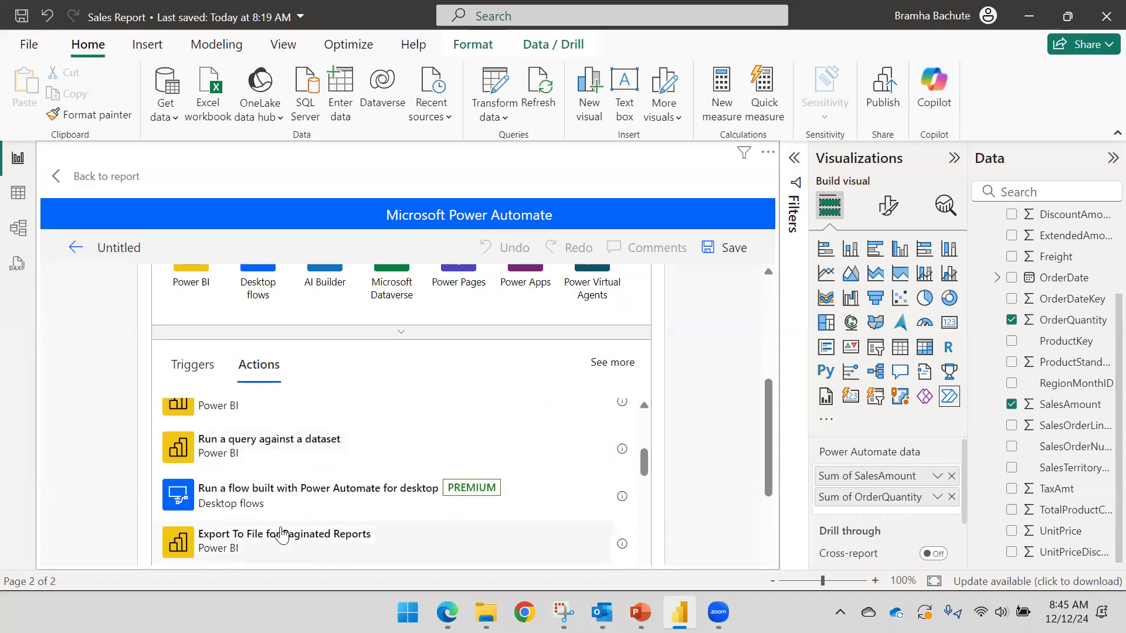
{"action": "scroll", "coordinate": [293, 505], "scroll_direction": "up", "scroll_amount": 3}
{"action": "scroll", "coordinate": [306, 487], "scroll_direction": "up", "scroll_amount": 5}
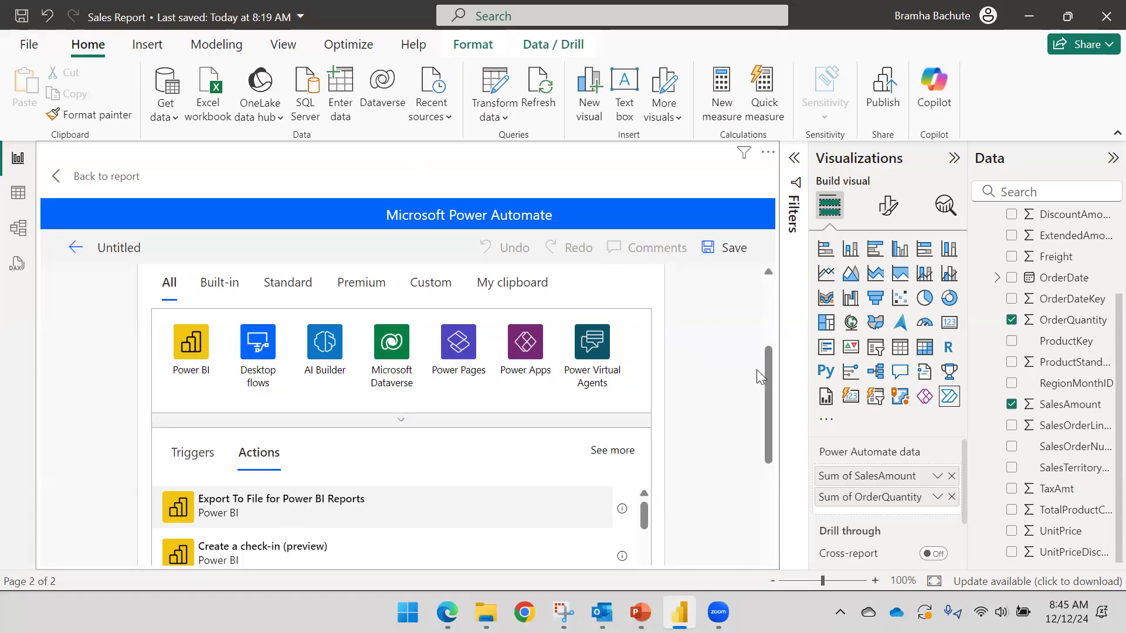
{"action": "left_click_drag", "start_coordinate": [766, 370], "coordinate": [574, 415]}
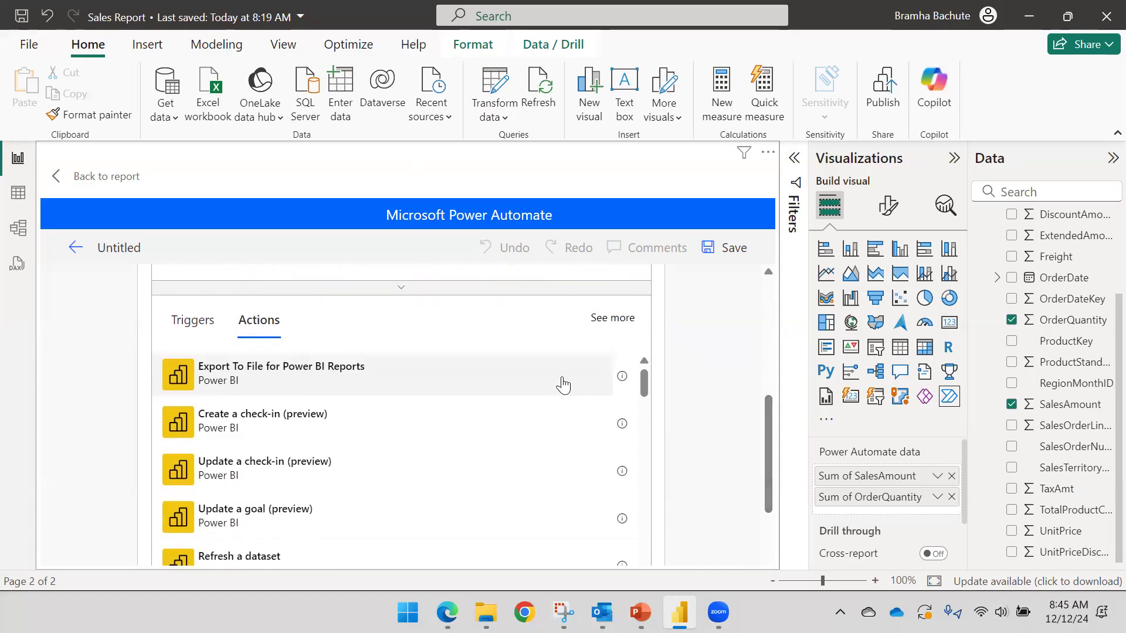
{"action": "left_click", "coordinate": [348, 384]}
- Set the export action's workspace to Demo and its report to Sales Report
{"action": "scroll", "coordinate": [274, 375], "scroll_direction": "down", "scroll_amount": 3}
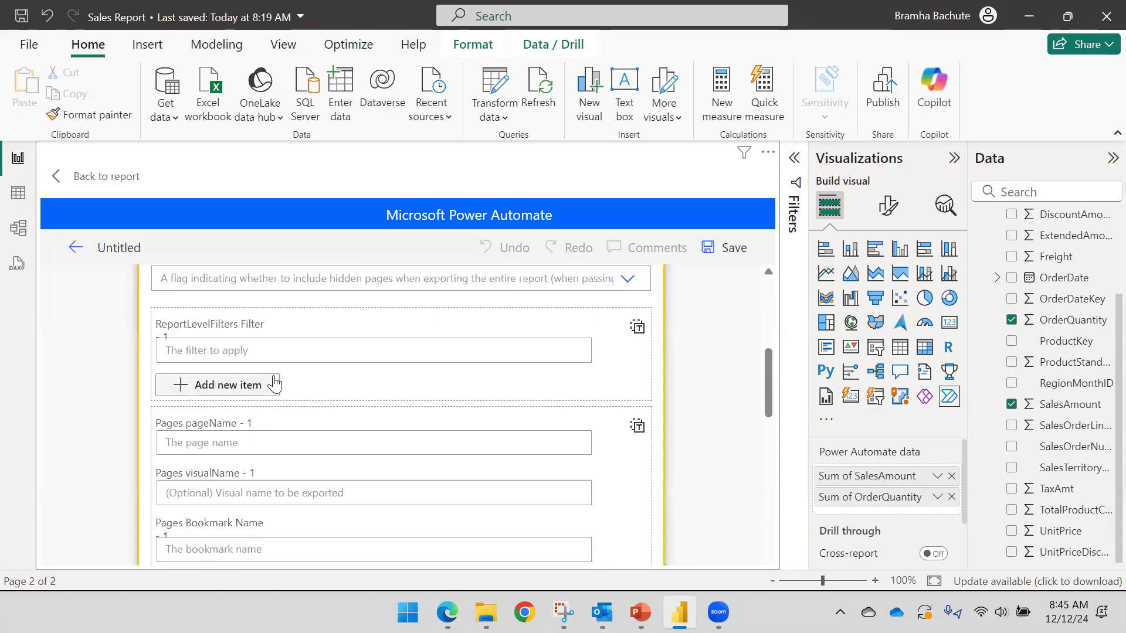
{"action": "scroll", "coordinate": [410, 393], "scroll_direction": "up", "scroll_amount": 5}
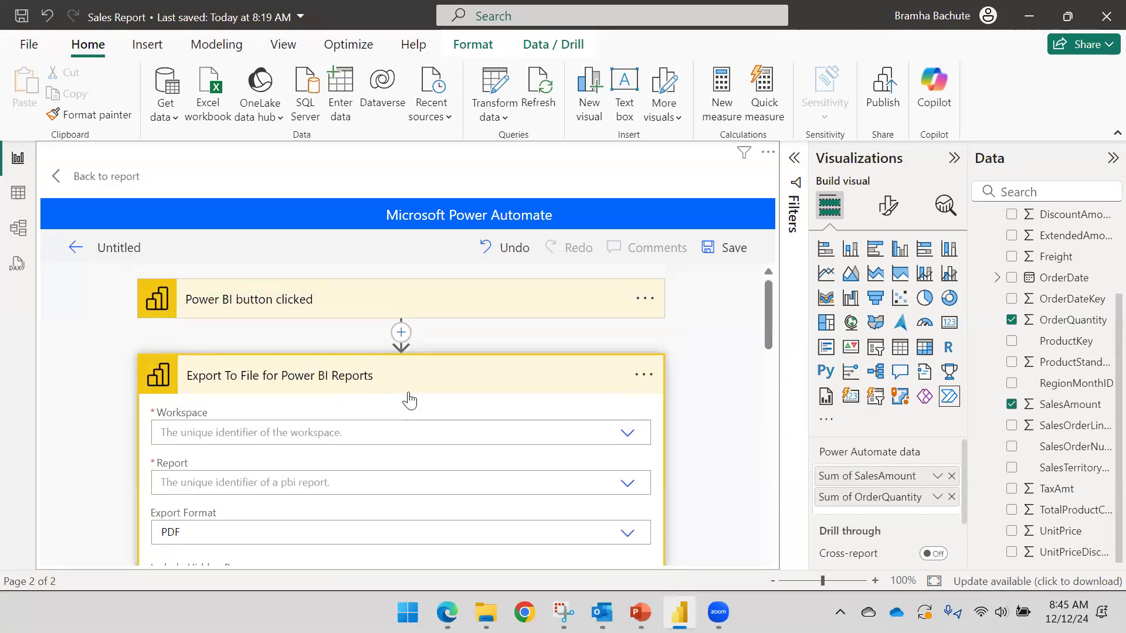
{"action": "scroll", "coordinate": [570, 346], "scroll_direction": "down", "scroll_amount": 5}
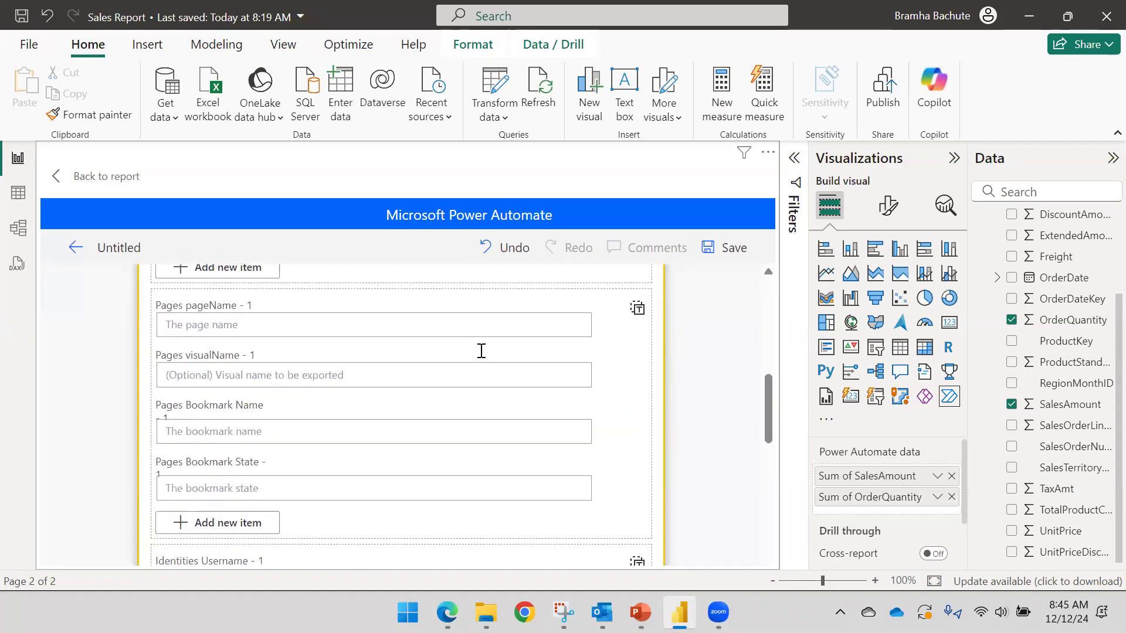
{"action": "left_click_drag", "start_coordinate": [768, 371], "coordinate": [830, 271]}
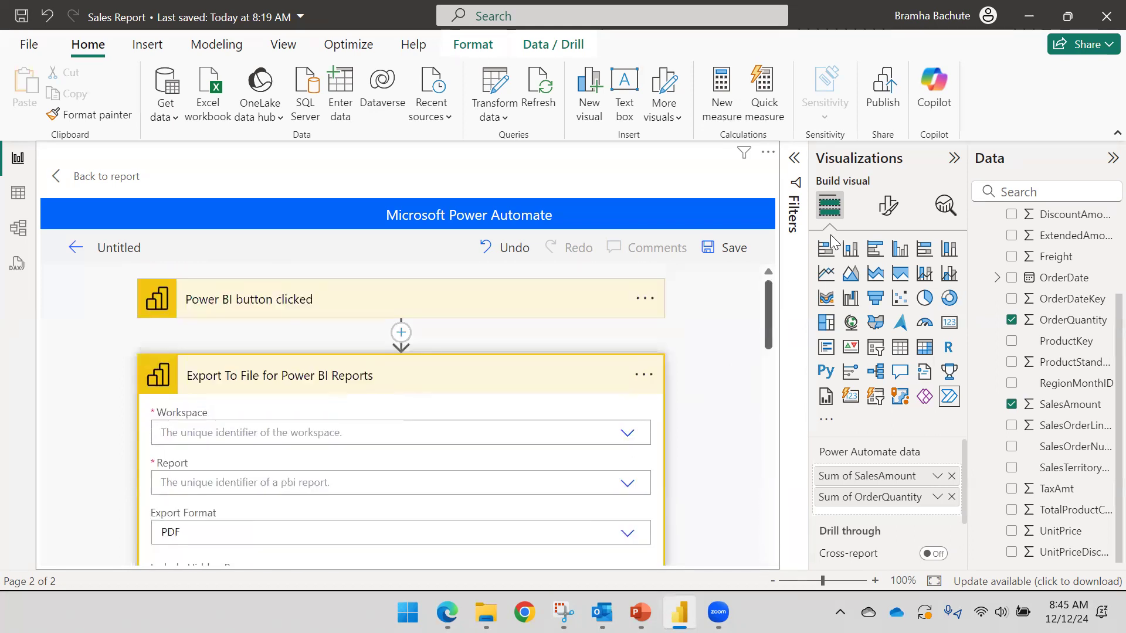
{"action": "scroll", "coordinate": [399, 383], "scroll_direction": "down", "scroll_amount": 2}
{"action": "scroll", "coordinate": [395, 367], "scroll_direction": "up", "scroll_amount": 2}
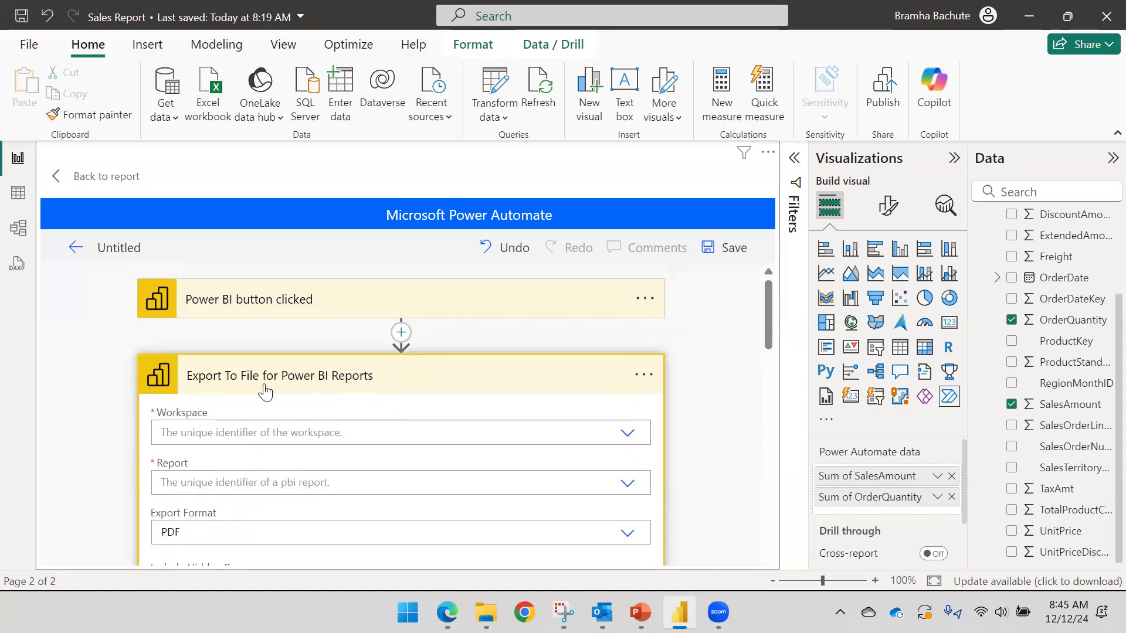
{"action": "left_click", "coordinate": [627, 434]}
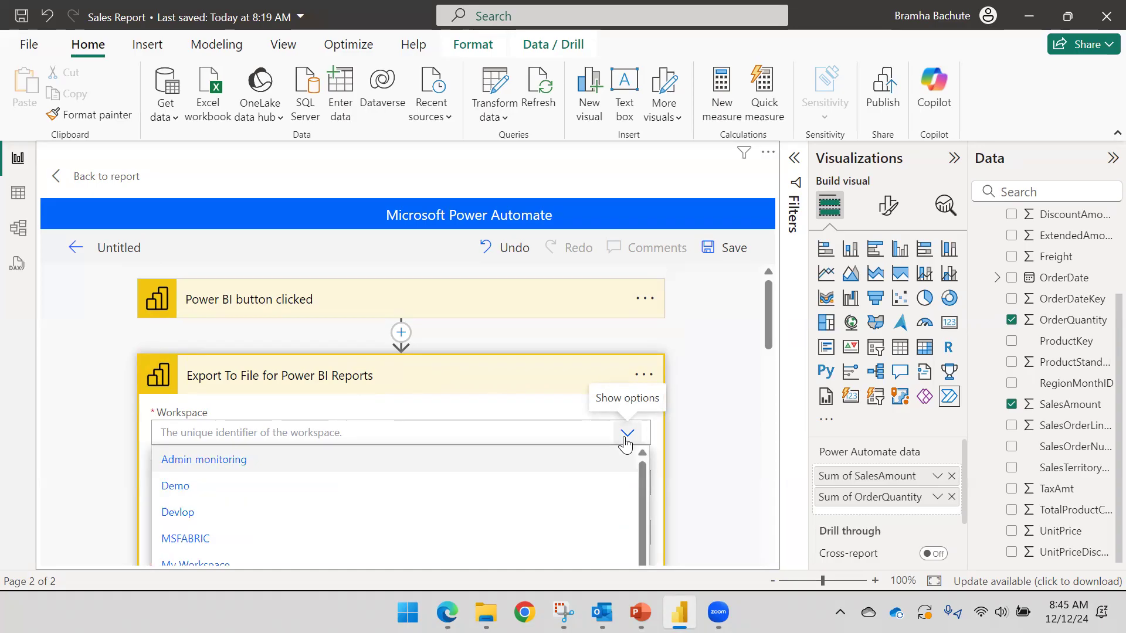
{"action": "left_click", "coordinate": [229, 490]}
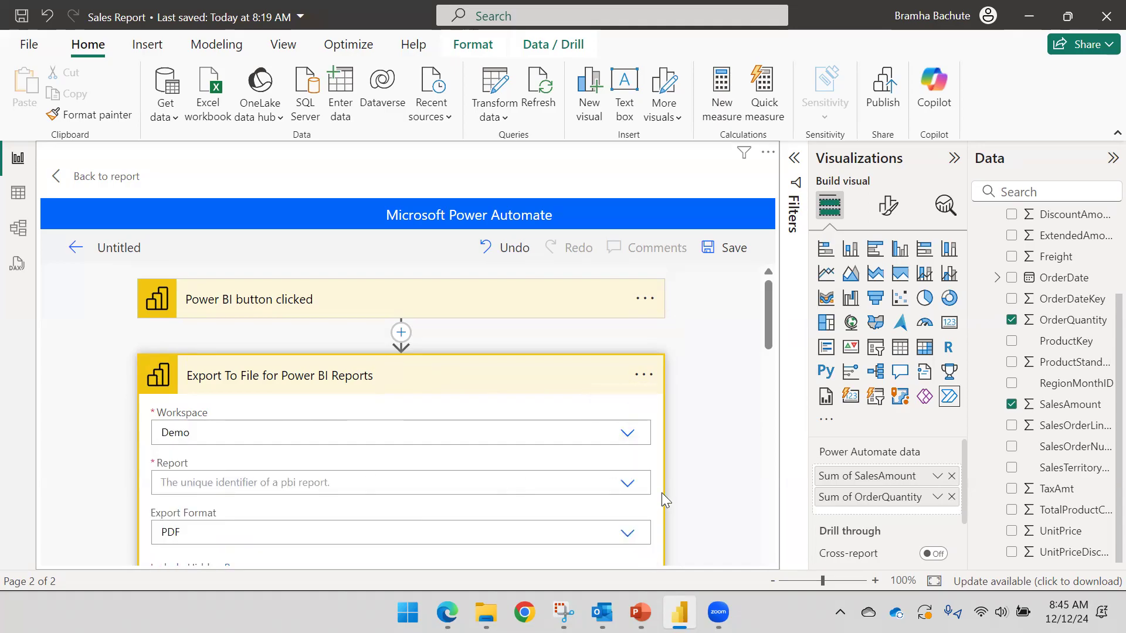
{"action": "scroll", "coordinate": [555, 410], "scroll_direction": "down", "scroll_amount": 3}
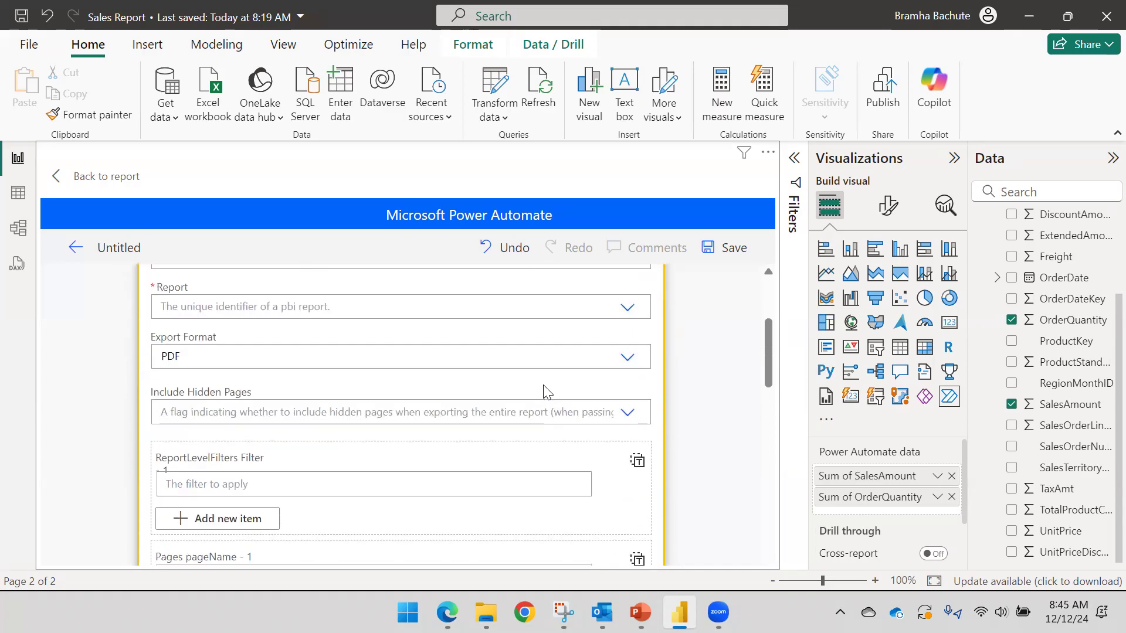
{"action": "left_click", "coordinate": [629, 309]}
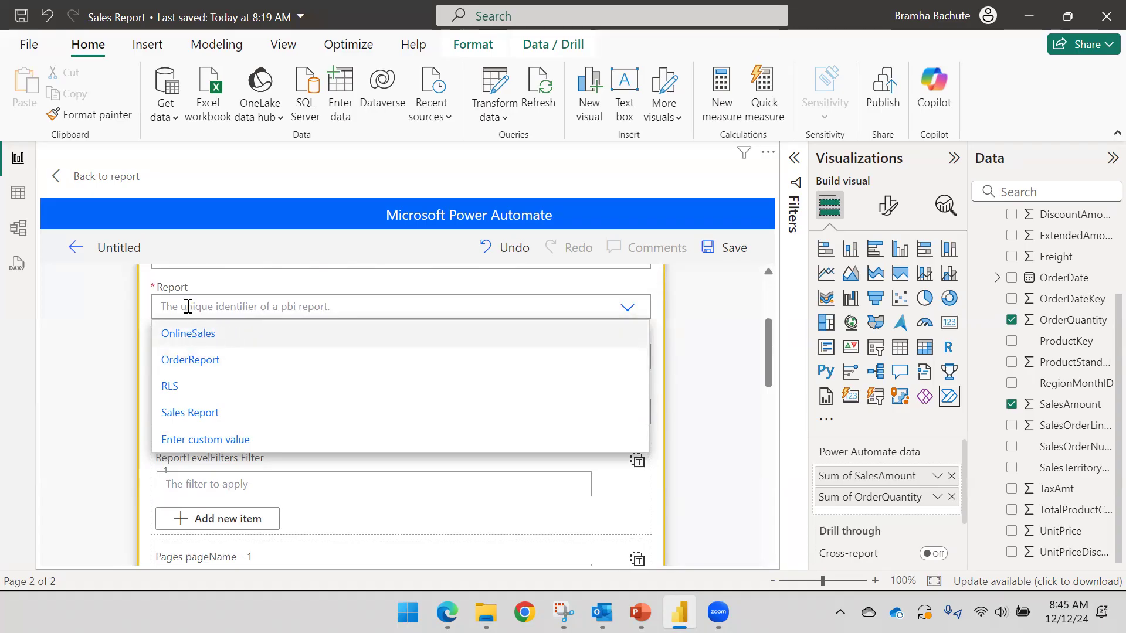
{"action": "left_click", "coordinate": [210, 421]}
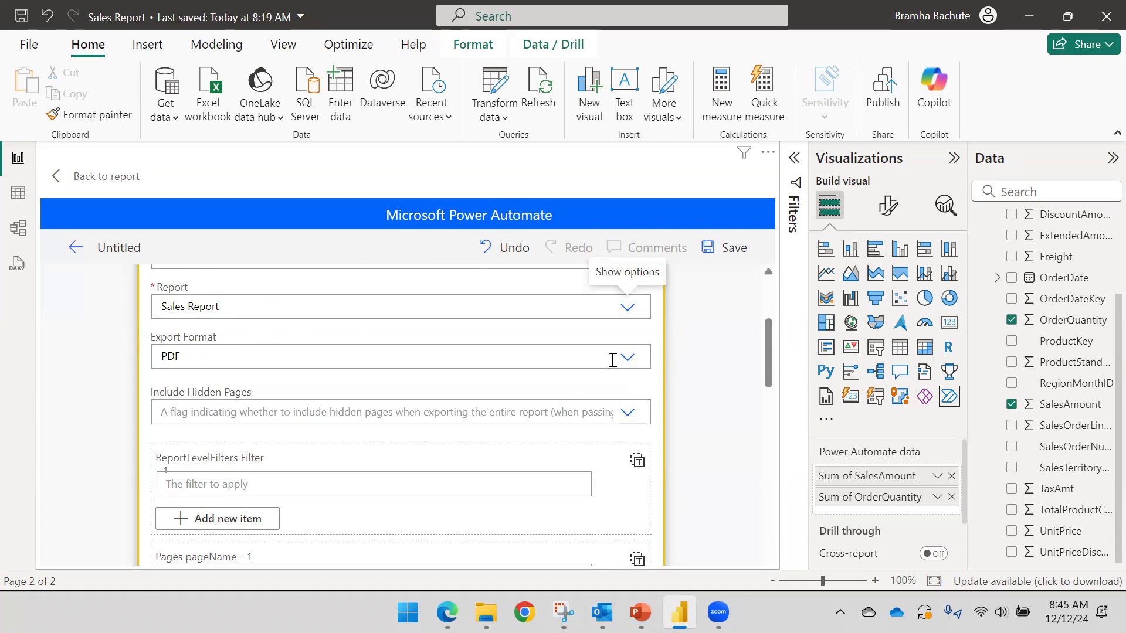
- Examine the export format choices and the action's optional filter, page, bookmark and identity fields
{"action": "left_click", "coordinate": [628, 357]}
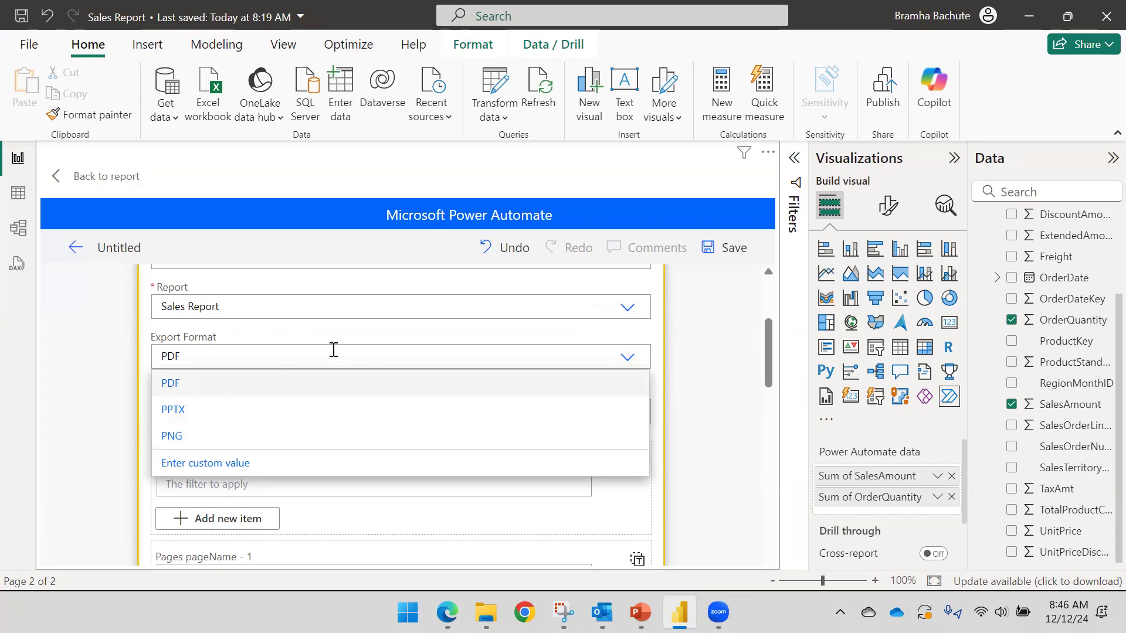
{"action": "left_click", "coordinate": [397, 338]}
{"action": "scroll", "coordinate": [298, 363], "scroll_direction": "down", "scroll_amount": 2}
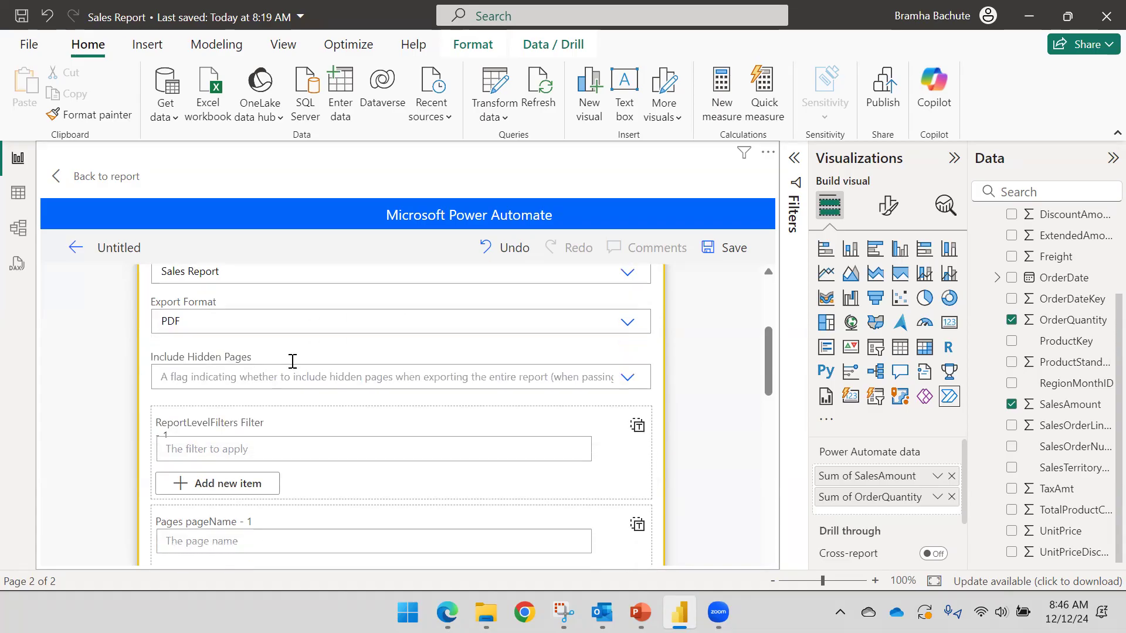
{"action": "scroll", "coordinate": [244, 372], "scroll_direction": "up", "scroll_amount": 2}
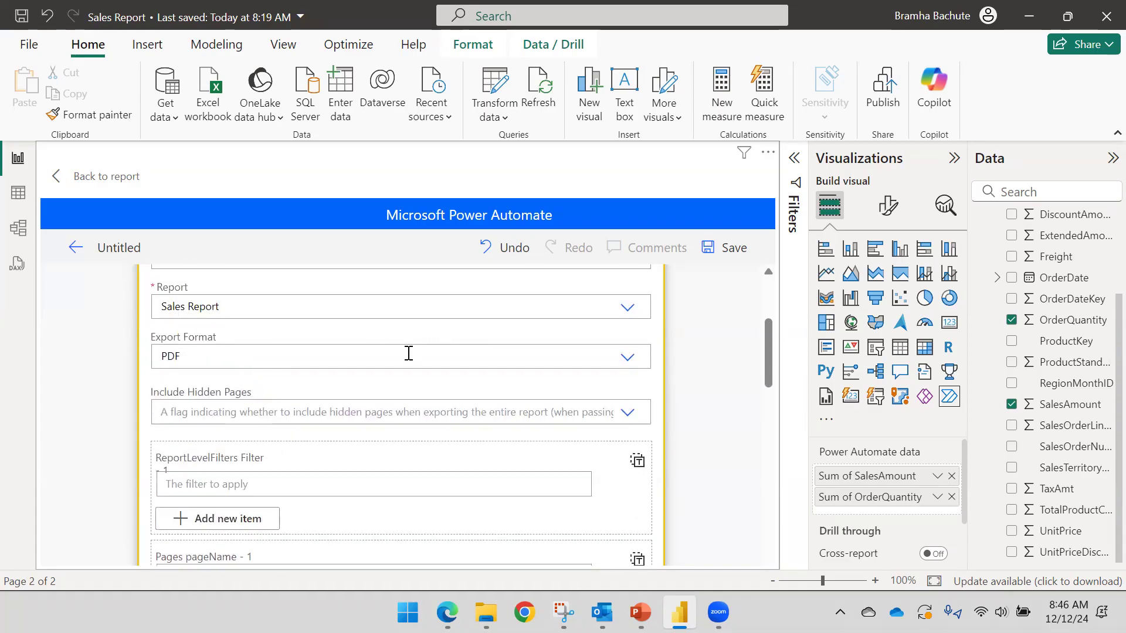
{"action": "scroll", "coordinate": [399, 357], "scroll_direction": "down", "scroll_amount": 2}
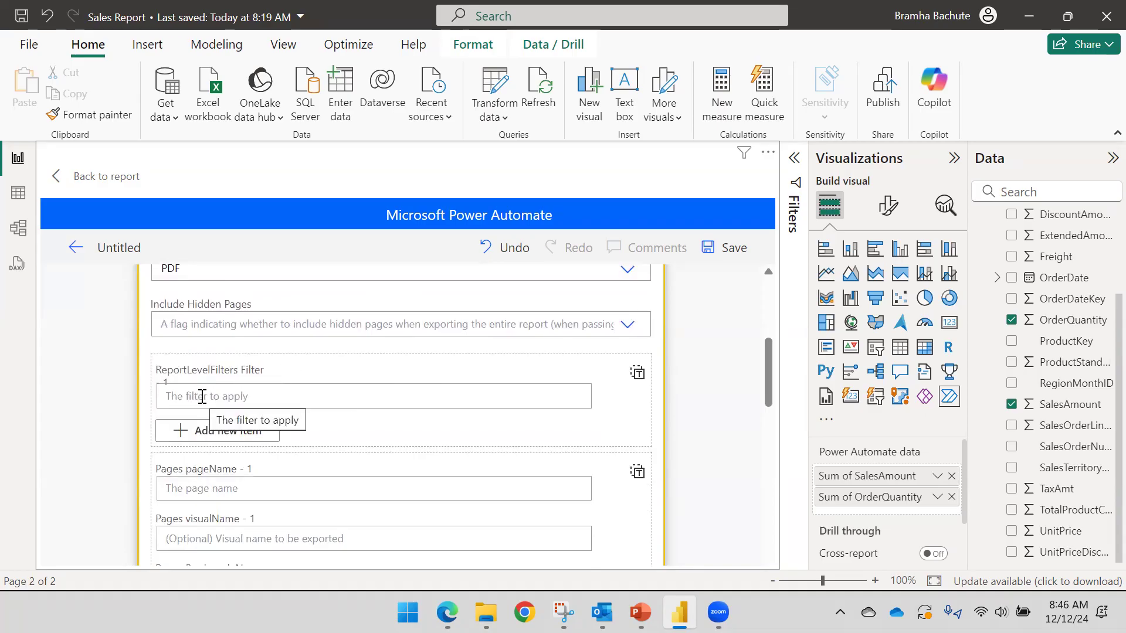
{"action": "scroll", "coordinate": [202, 396], "scroll_direction": "down", "scroll_amount": 5}
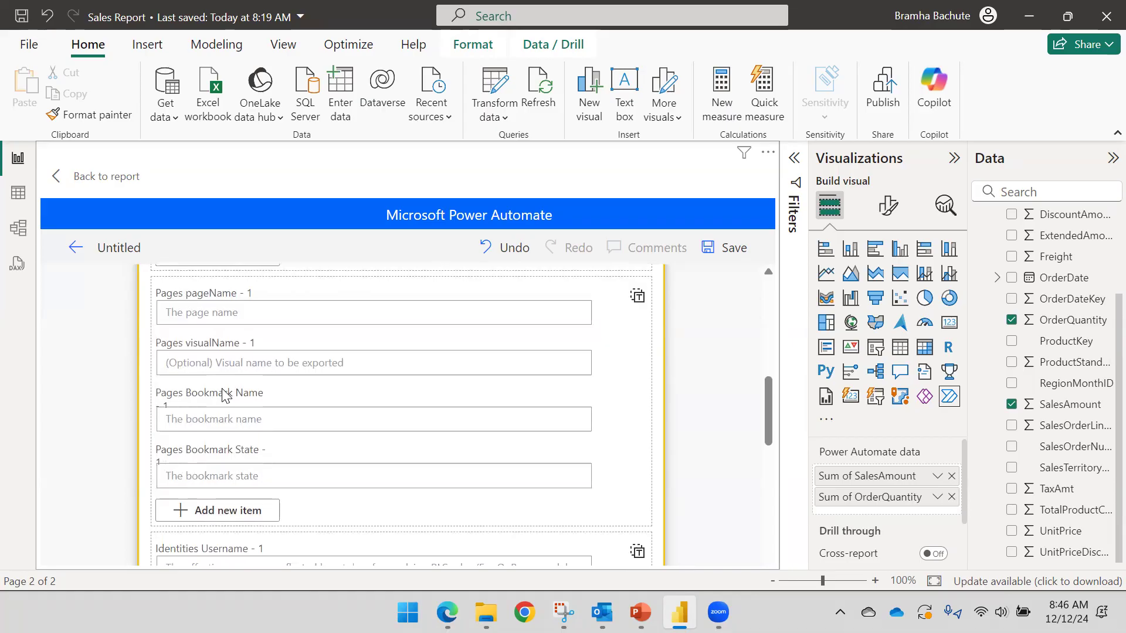
{"action": "scroll", "coordinate": [223, 392], "scroll_direction": "up", "scroll_amount": 3}
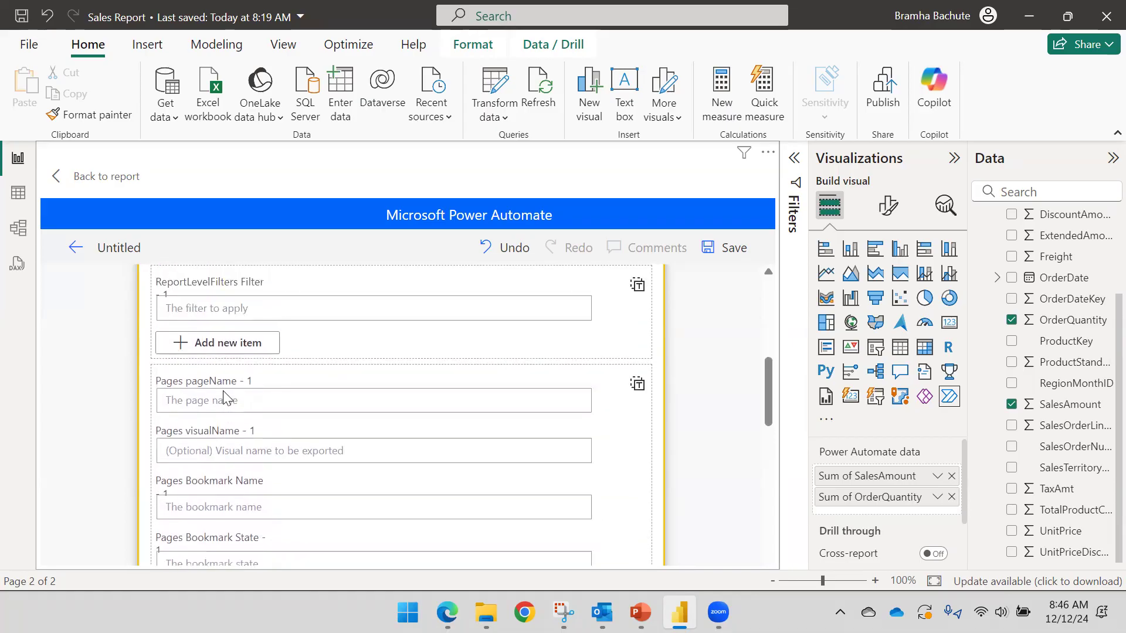
{"action": "scroll", "coordinate": [223, 393], "scroll_direction": "down", "scroll_amount": 3}
{"action": "scroll", "coordinate": [222, 393], "scroll_direction": "down", "scroll_amount": 3}
{"action": "scroll", "coordinate": [218, 390], "scroll_direction": "down", "scroll_amount": 5}
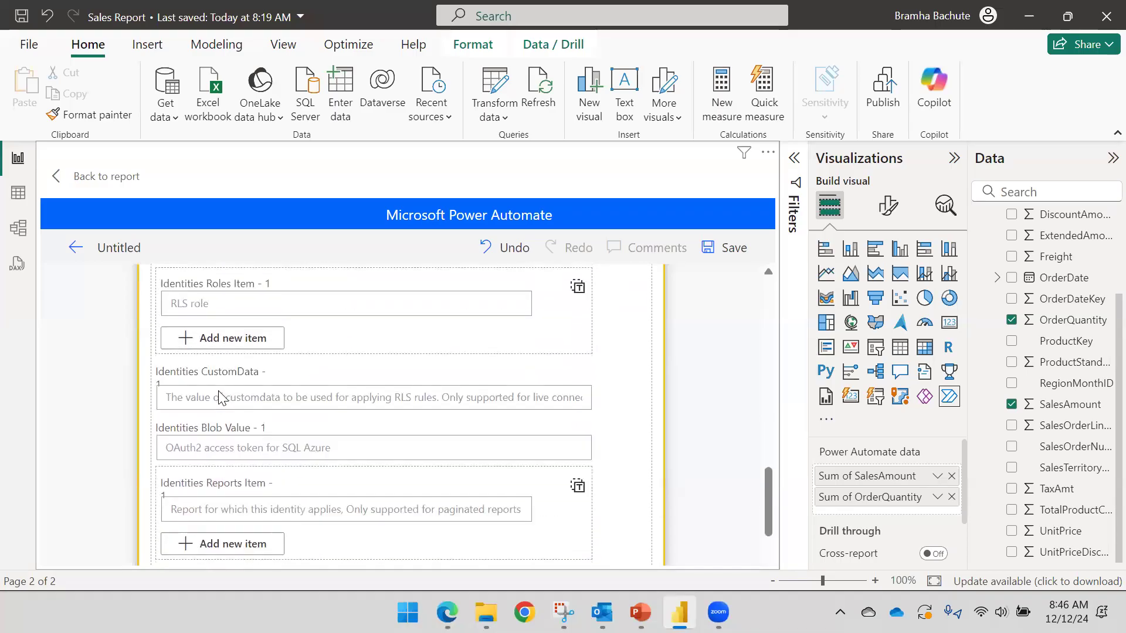
{"action": "scroll", "coordinate": [343, 380], "scroll_direction": "up", "scroll_amount": 6}
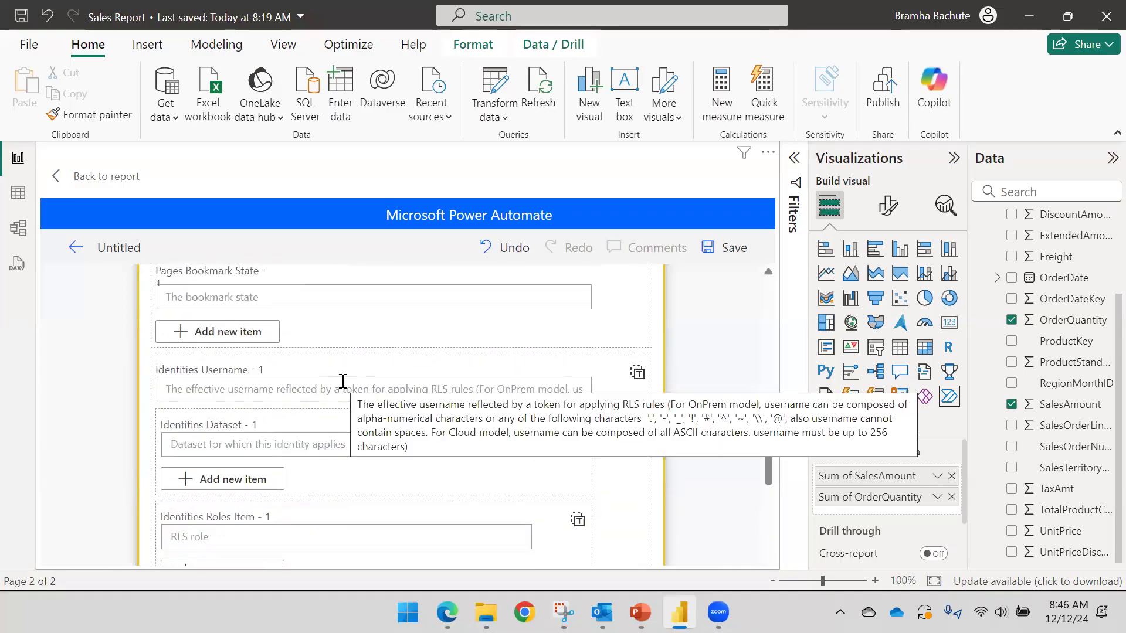
{"action": "scroll", "coordinate": [334, 380], "scroll_direction": "down", "scroll_amount": 6}
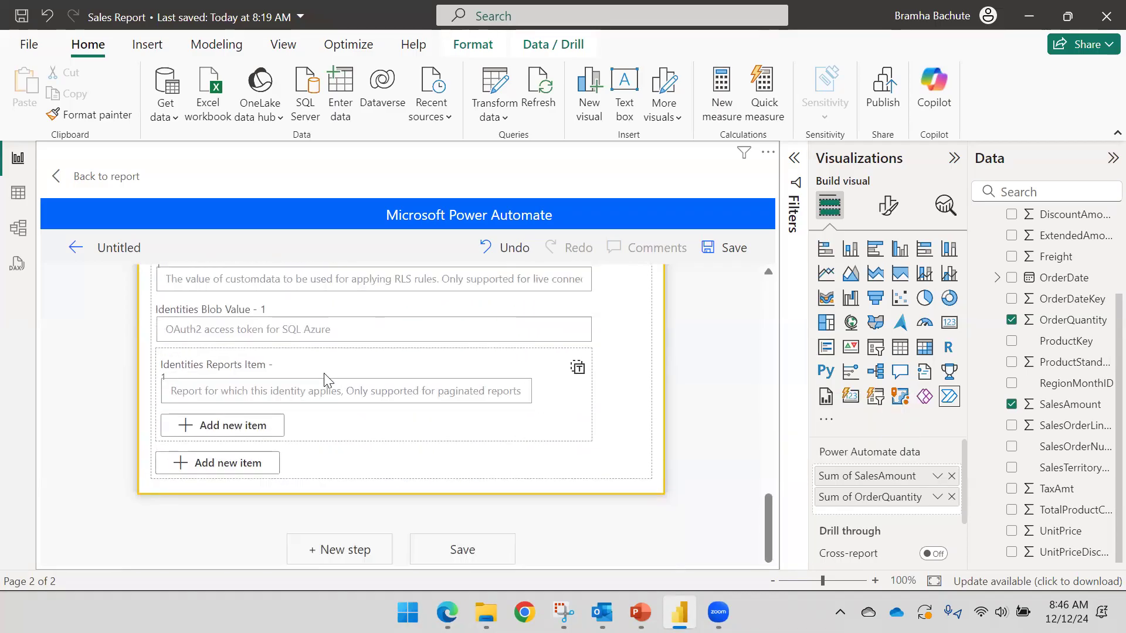
{"action": "scroll", "coordinate": [513, 355], "scroll_direction": "up", "scroll_amount": 5}
{"action": "scroll", "coordinate": [512, 354], "scroll_direction": "up", "scroll_amount": 10}
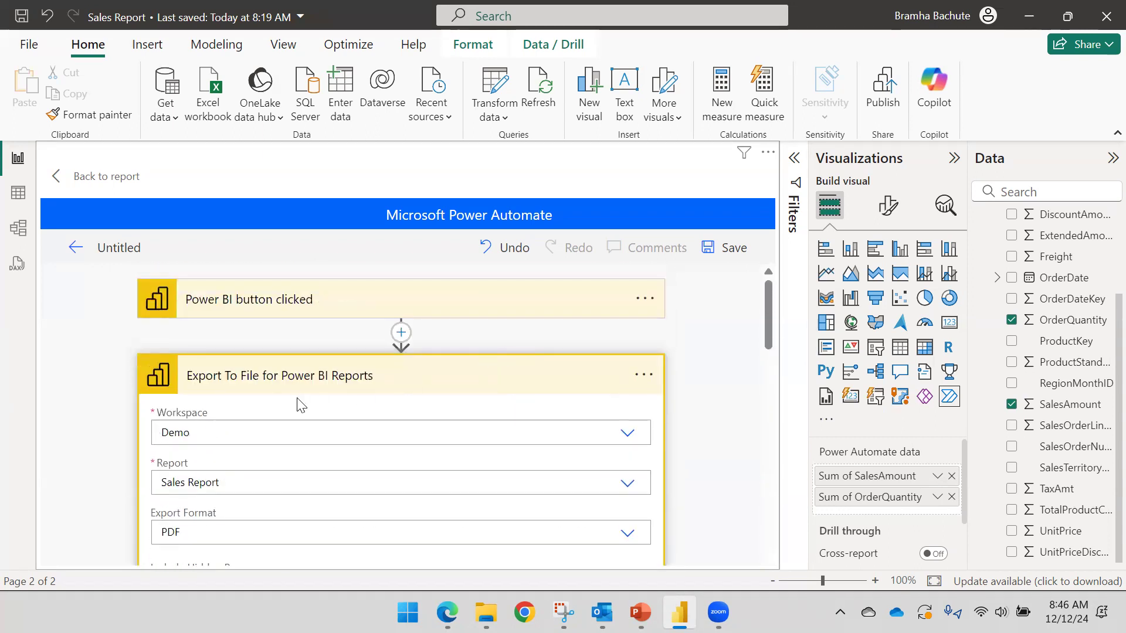
- Set Include Hidden Pages to No in the export action
{"action": "scroll", "coordinate": [300, 404], "scroll_direction": "down", "scroll_amount": 1}
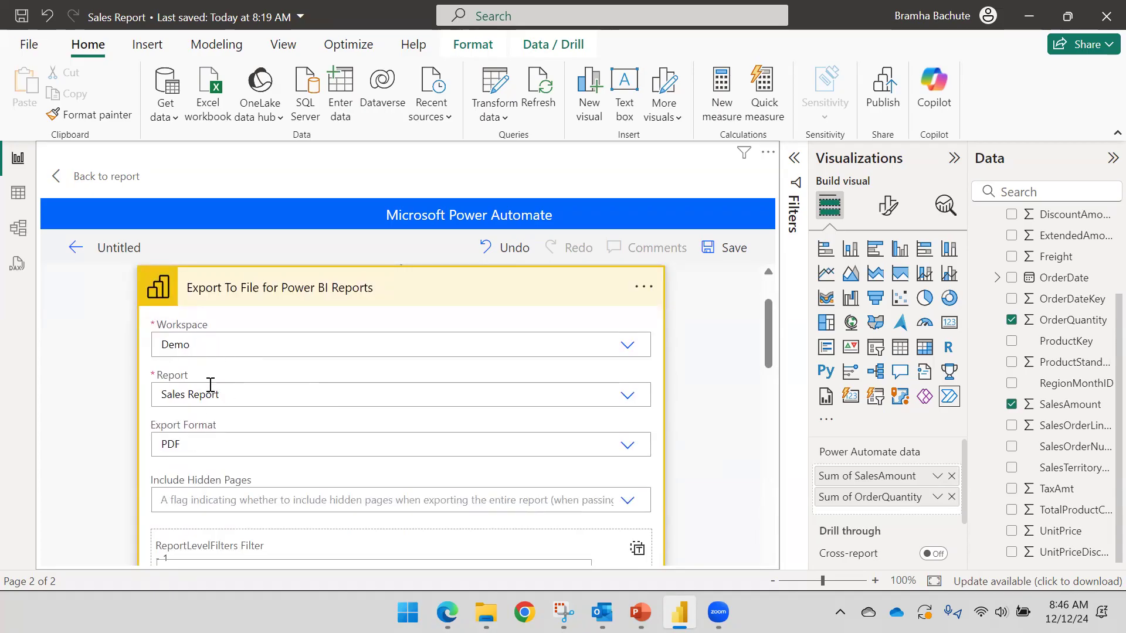
{"action": "scroll", "coordinate": [302, 393], "scroll_direction": "down", "scroll_amount": 3}
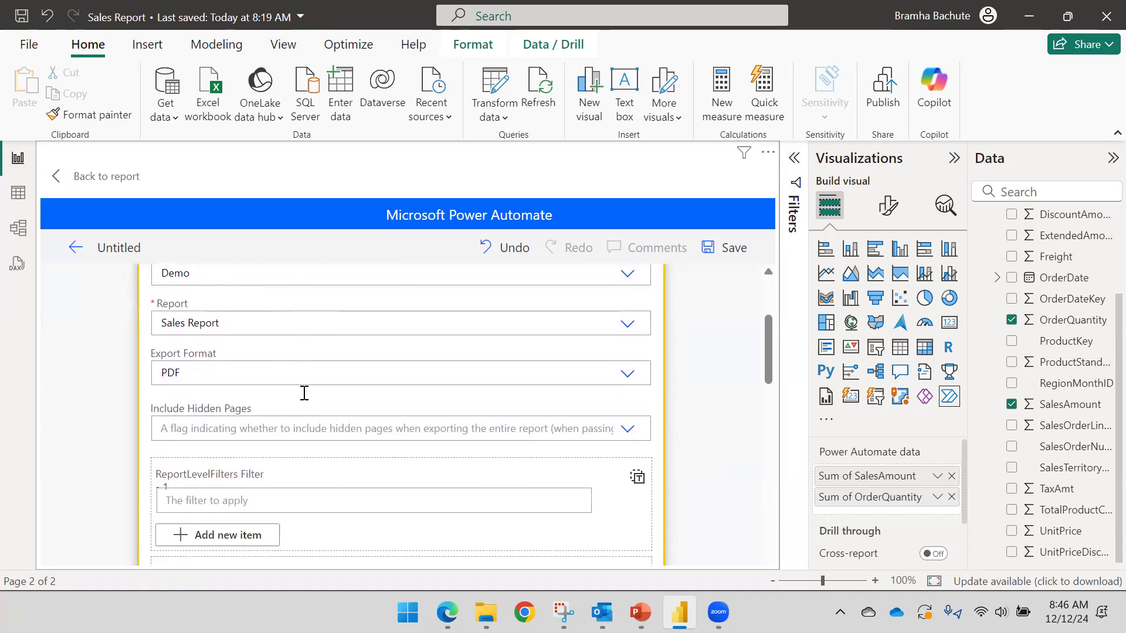
{"action": "scroll", "coordinate": [281, 394], "scroll_direction": "down", "scroll_amount": 2}
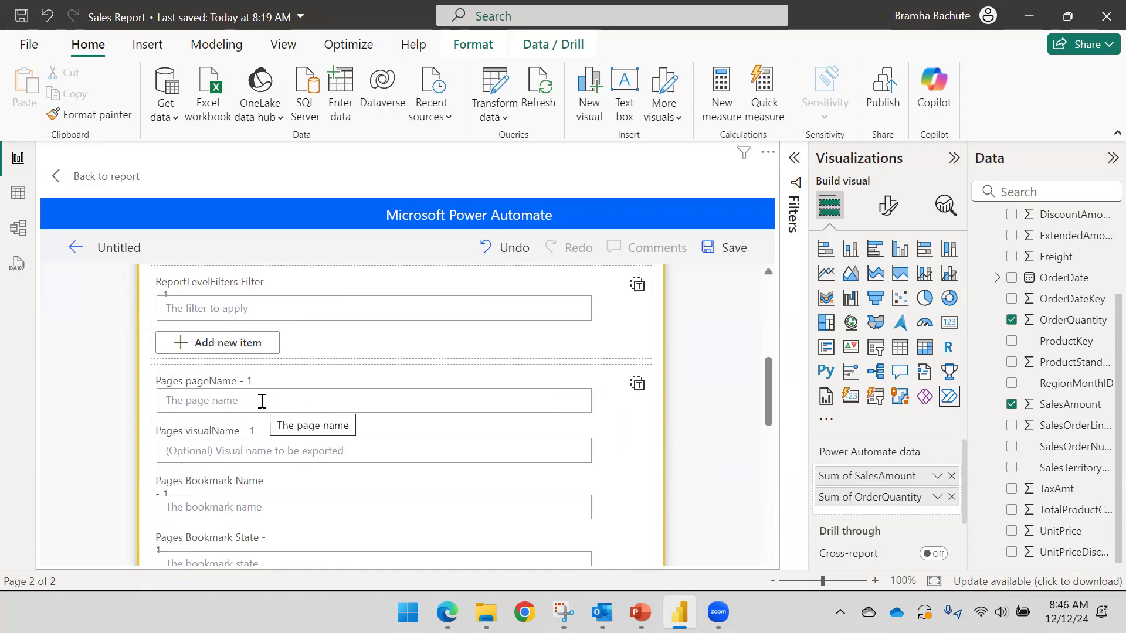
{"action": "scroll", "coordinate": [262, 403], "scroll_direction": "up", "scroll_amount": 3}
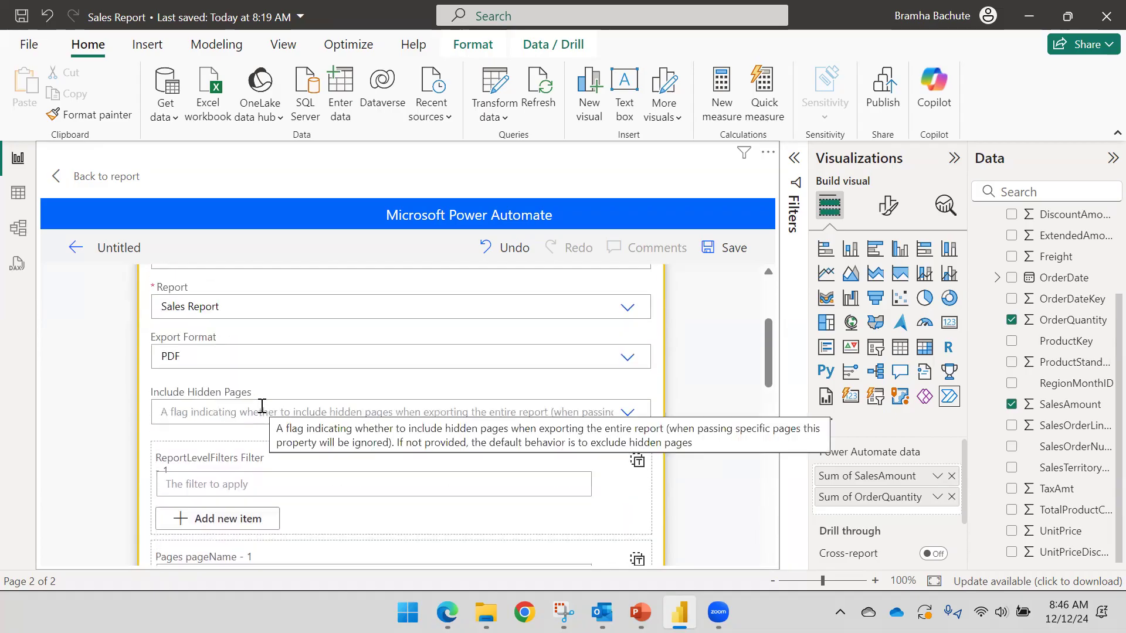
{"action": "left_click", "coordinate": [623, 417]}
{"action": "left_click", "coordinate": [289, 483]}
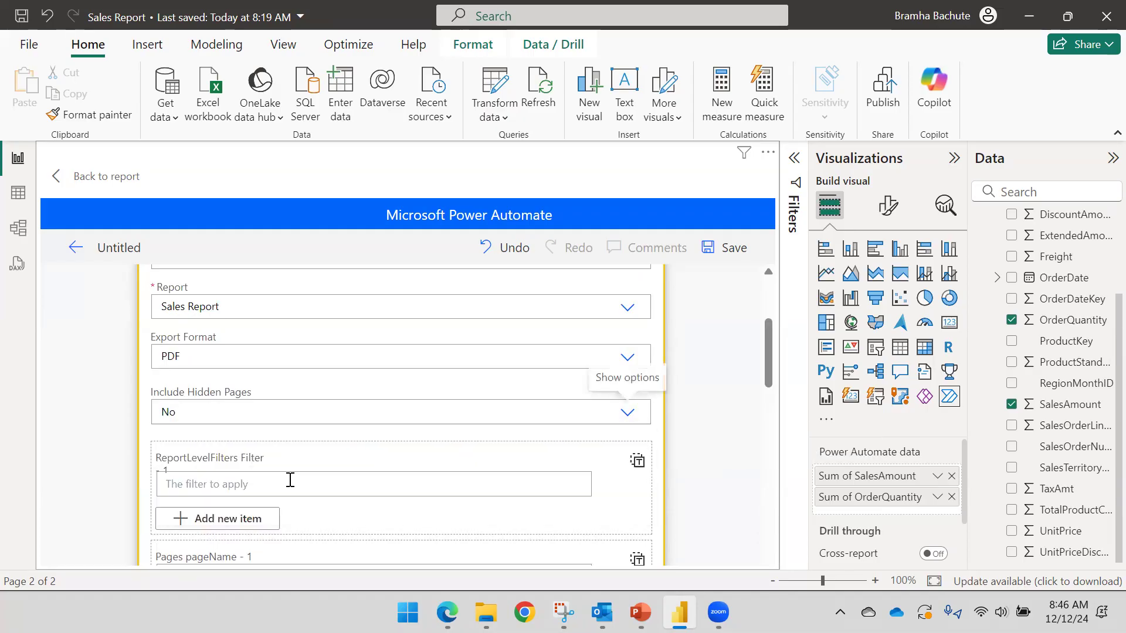
- Review the parameters offered for the report-level filter and add the Category field from DimProducts to the Power Automate data
{"action": "scroll", "coordinate": [251, 450], "scroll_direction": "down", "scroll_amount": 2}
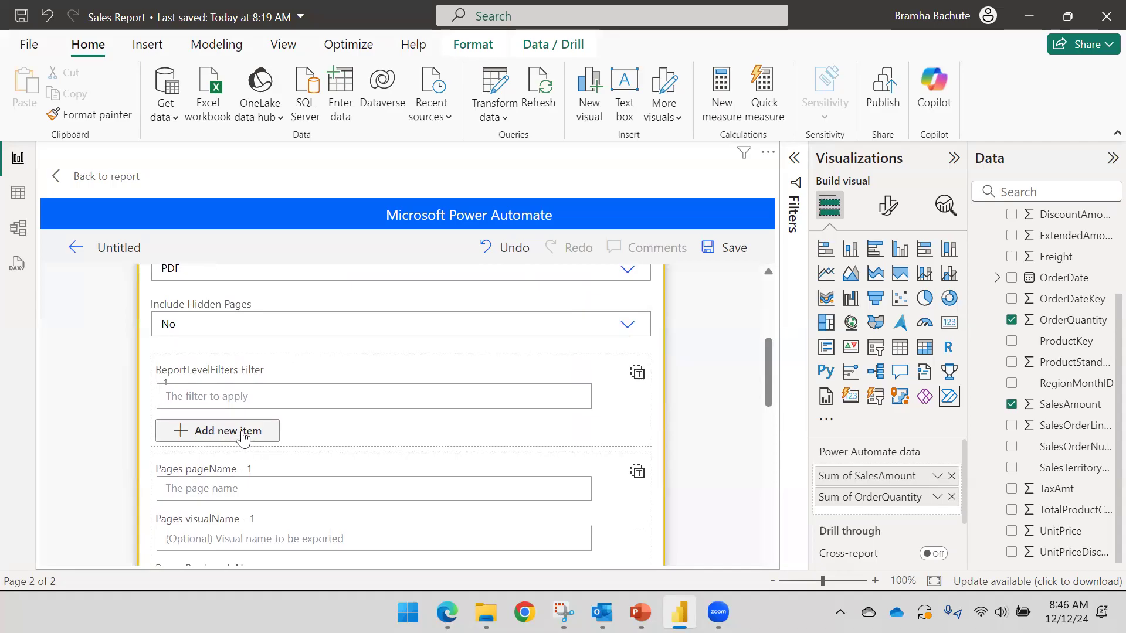
{"action": "left_click", "coordinate": [250, 398]}
{"action": "scroll", "coordinate": [258, 398], "scroll_direction": "down", "scroll_amount": 3}
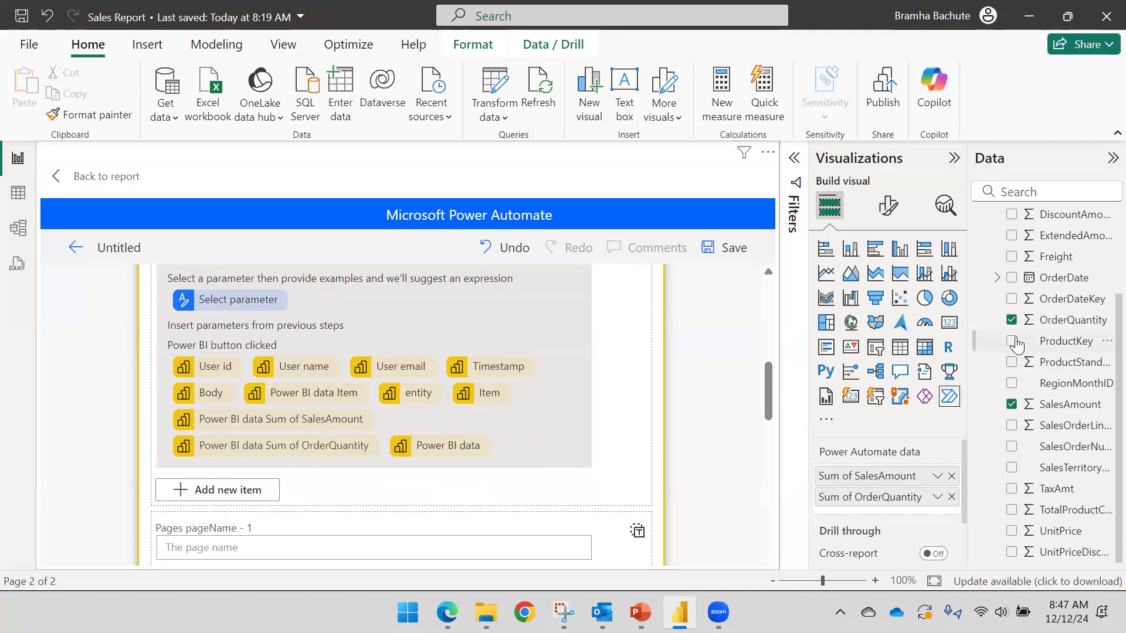
{"action": "scroll", "coordinate": [1064, 308], "scroll_direction": "up", "scroll_amount": 2}
{"action": "left_click", "coordinate": [987, 285]}
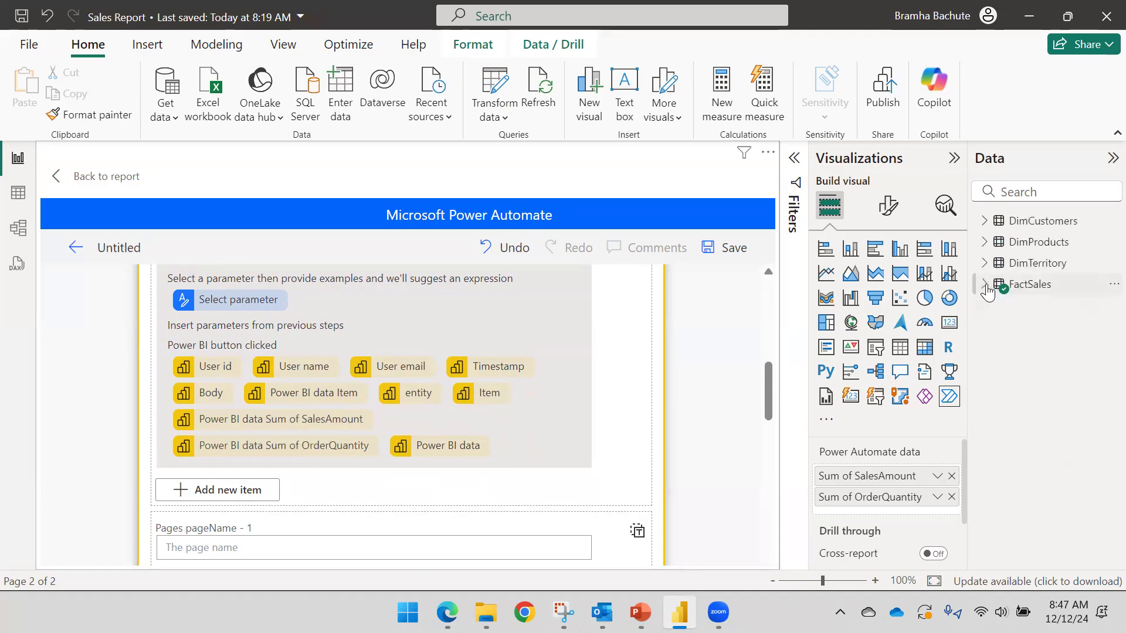
{"action": "left_click", "coordinate": [983, 242]}
{"action": "left_click_drag", "start_coordinate": [1014, 263], "coordinate": [859, 504]}
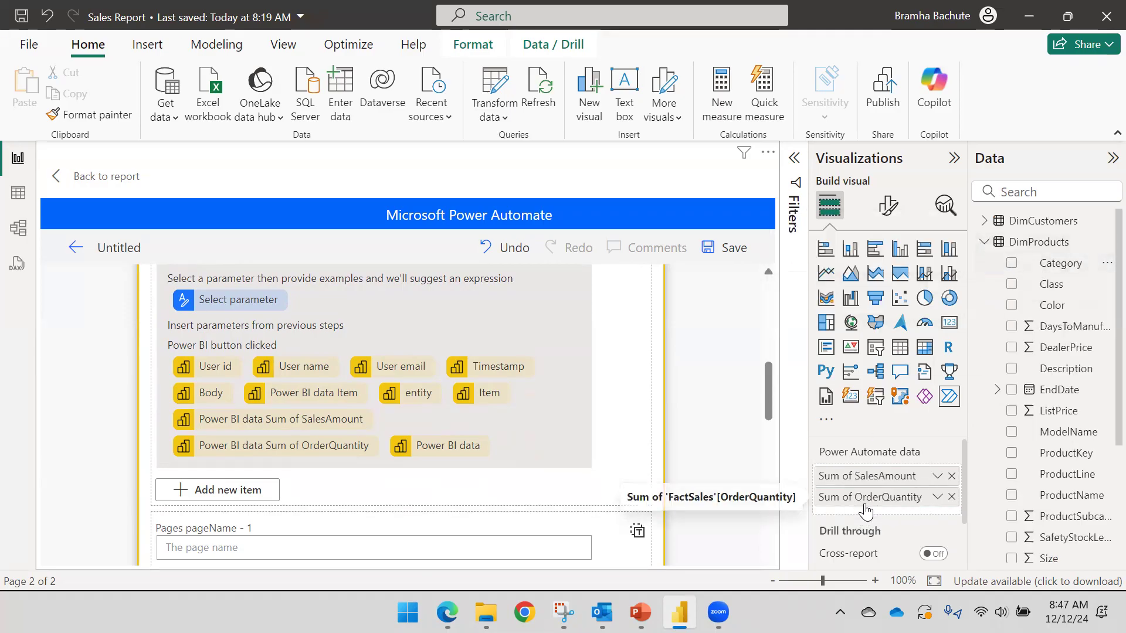
{"action": "left_click", "coordinate": [1011, 262]}
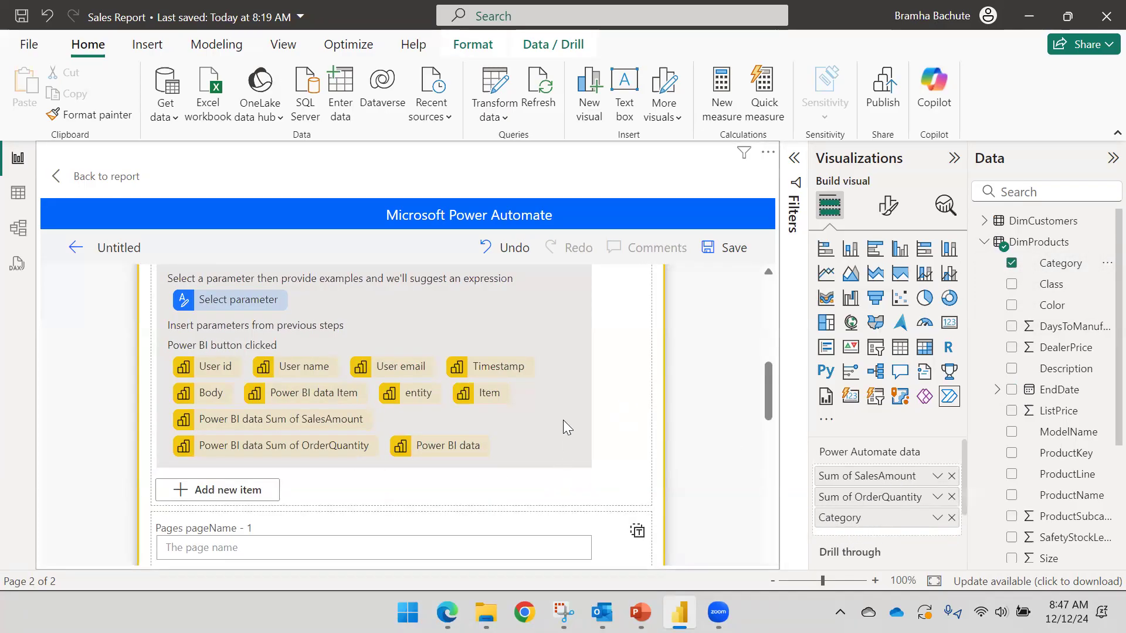
- Review the export action's report-level filter, page, bookmark and identity fields, and collapse the action
{"action": "scroll", "coordinate": [528, 378], "scroll_direction": "up", "scroll_amount": 3}
{"action": "scroll", "coordinate": [390, 403], "scroll_direction": "down", "scroll_amount": 8}
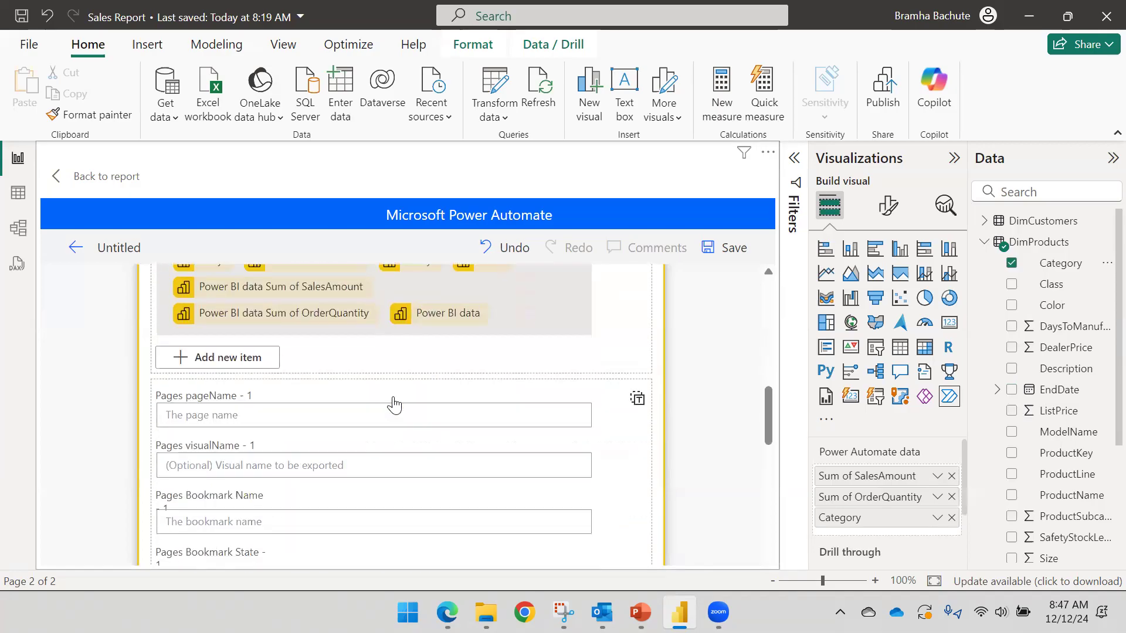
{"action": "scroll", "coordinate": [305, 410], "scroll_direction": "down", "scroll_amount": 10}
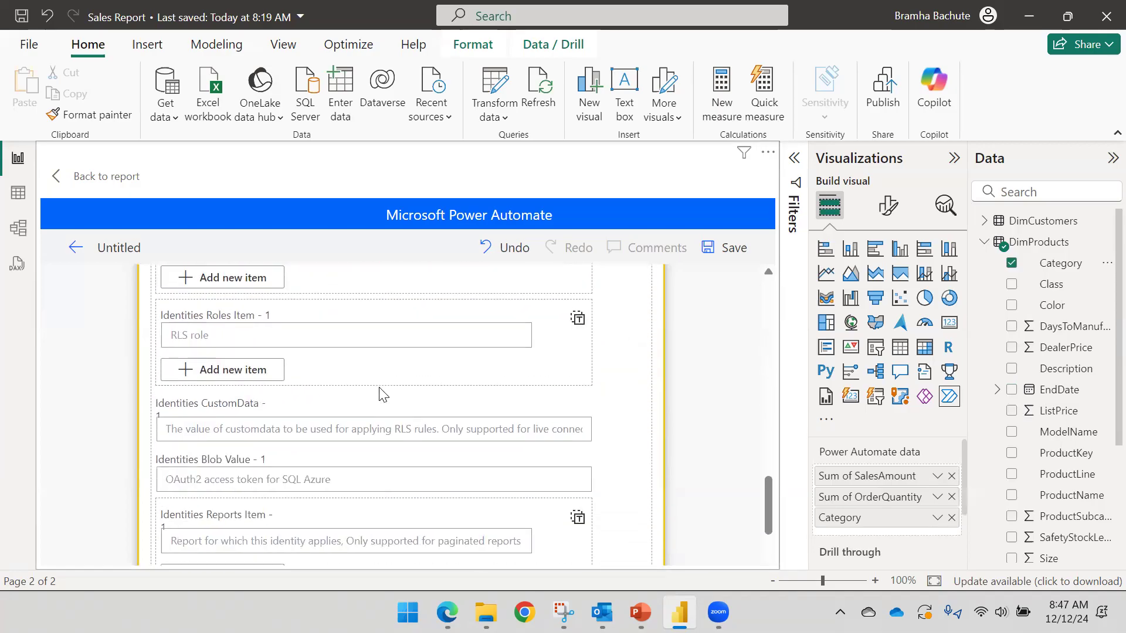
{"action": "scroll", "coordinate": [398, 380], "scroll_direction": "up", "scroll_amount": 8}
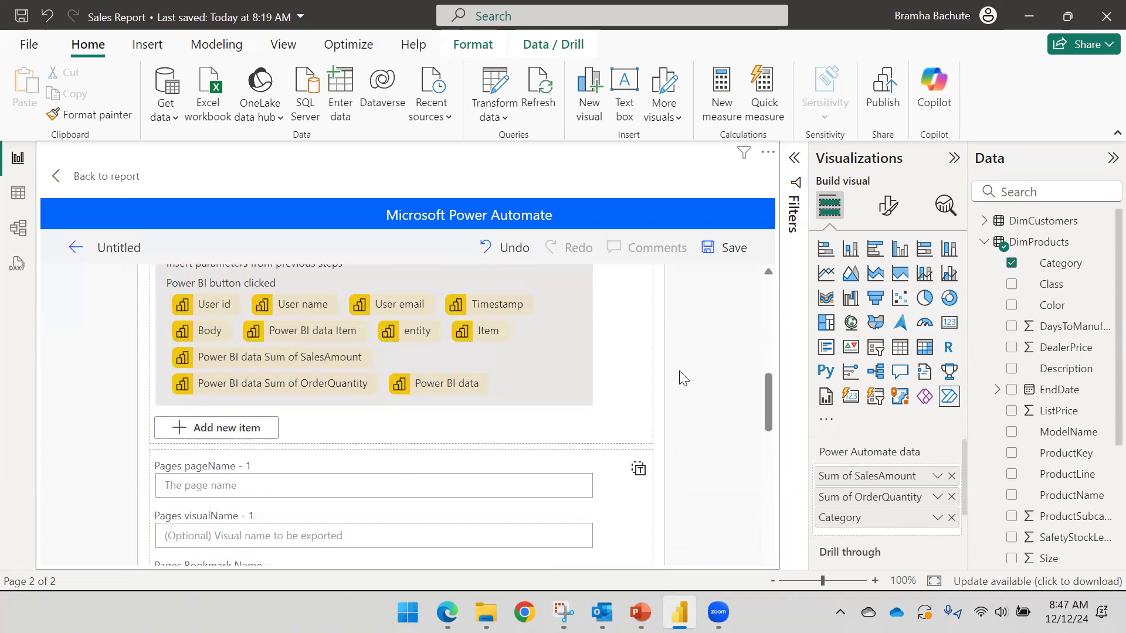
{"action": "scroll", "coordinate": [607, 373], "scroll_direction": "down", "scroll_amount": 2}
{"action": "scroll", "coordinate": [473, 390], "scroll_direction": "up", "scroll_amount": 10}
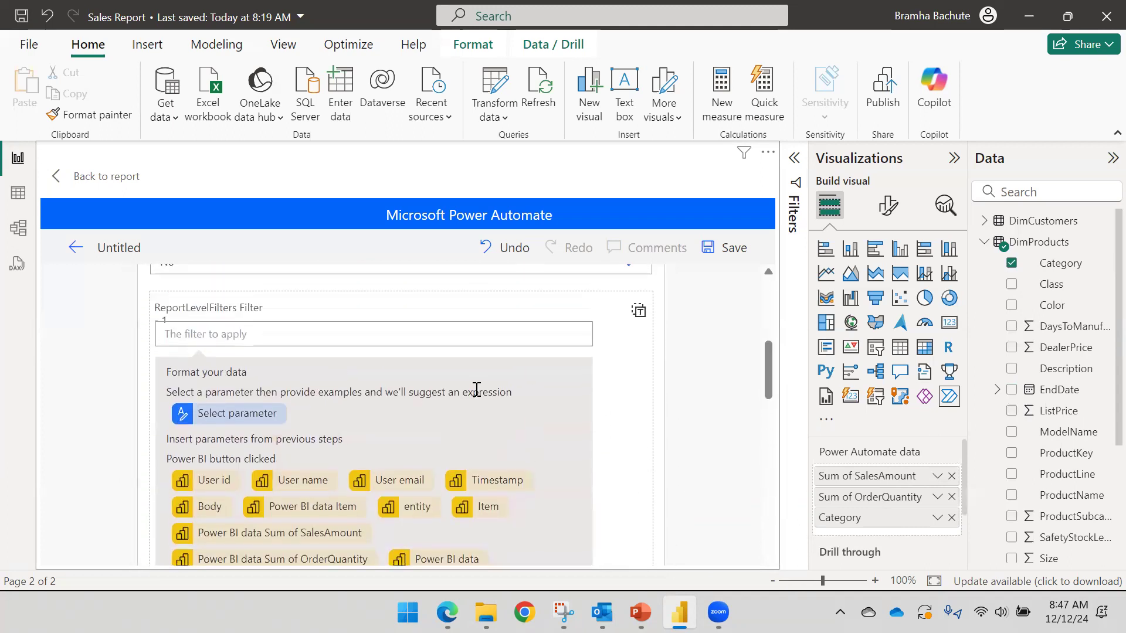
{"action": "scroll", "coordinate": [272, 409], "scroll_direction": "down", "scroll_amount": 2}
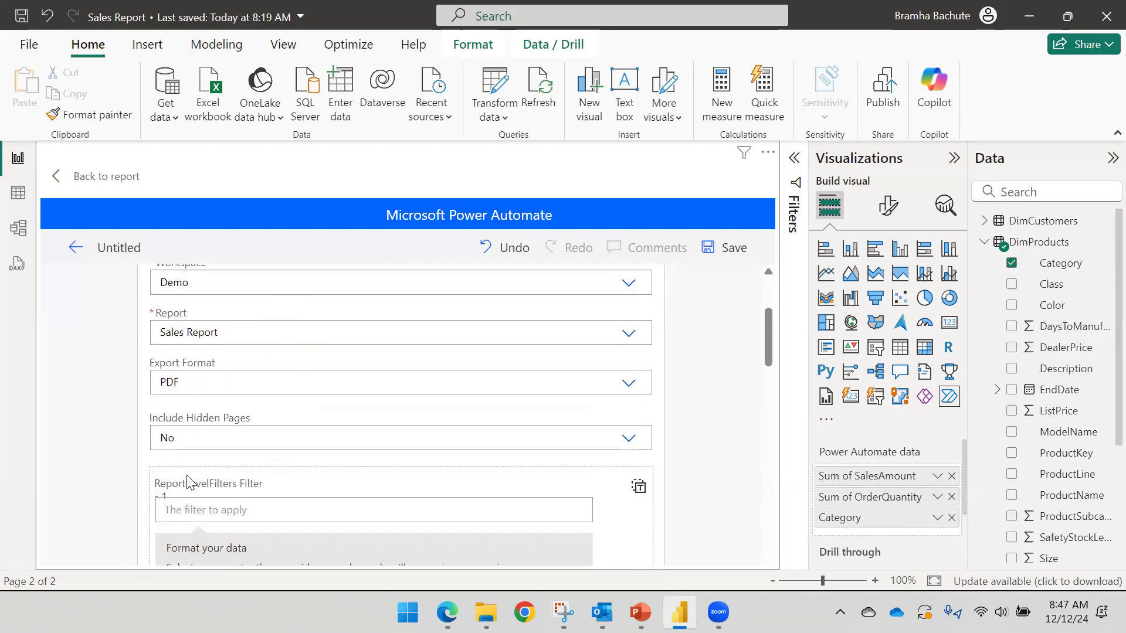
{"action": "scroll", "coordinate": [339, 432], "scroll_direction": "up", "scroll_amount": 3}
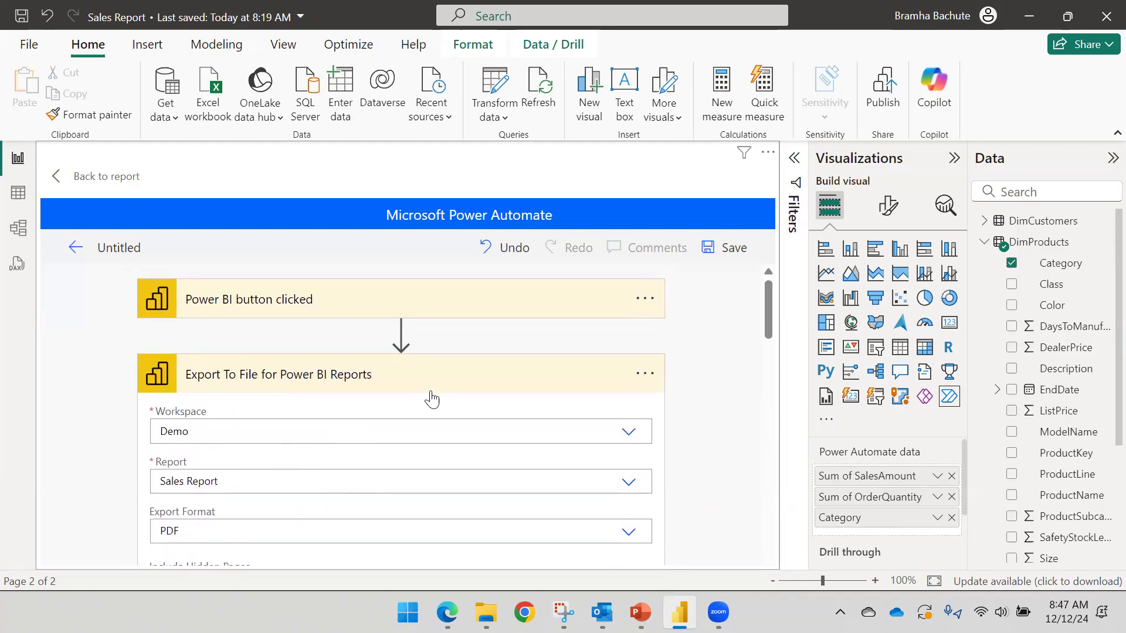
{"action": "left_click", "coordinate": [413, 384]}
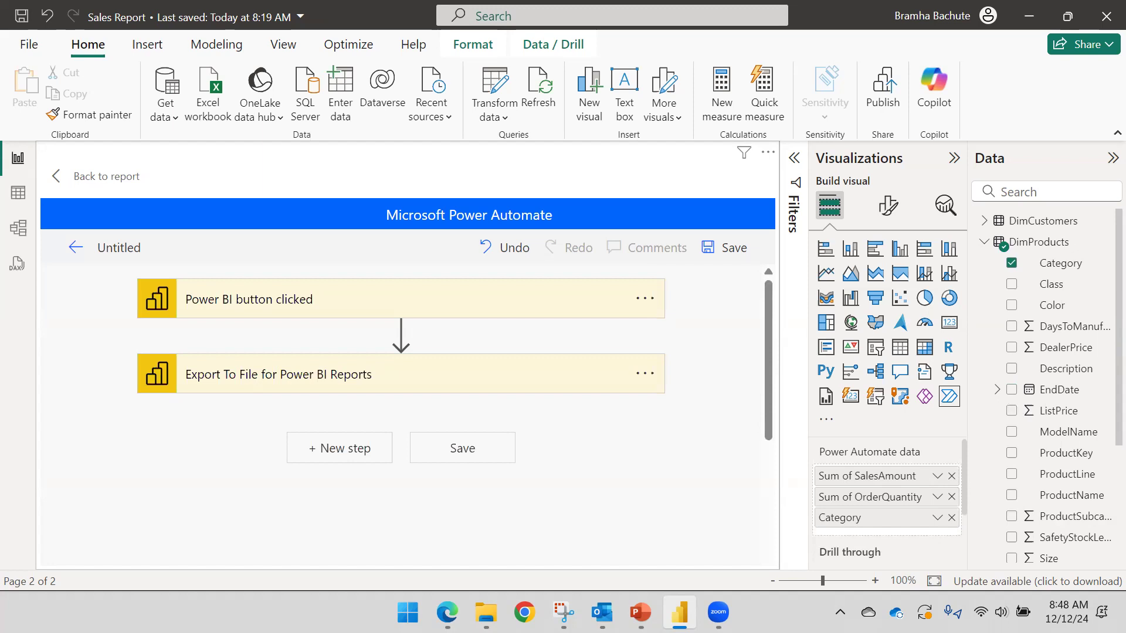
- Search the connectors for outlook and add the Office 365 Outlook Send an email (V2) action after the export action
{"action": "key", "text": "alt+Tab"}
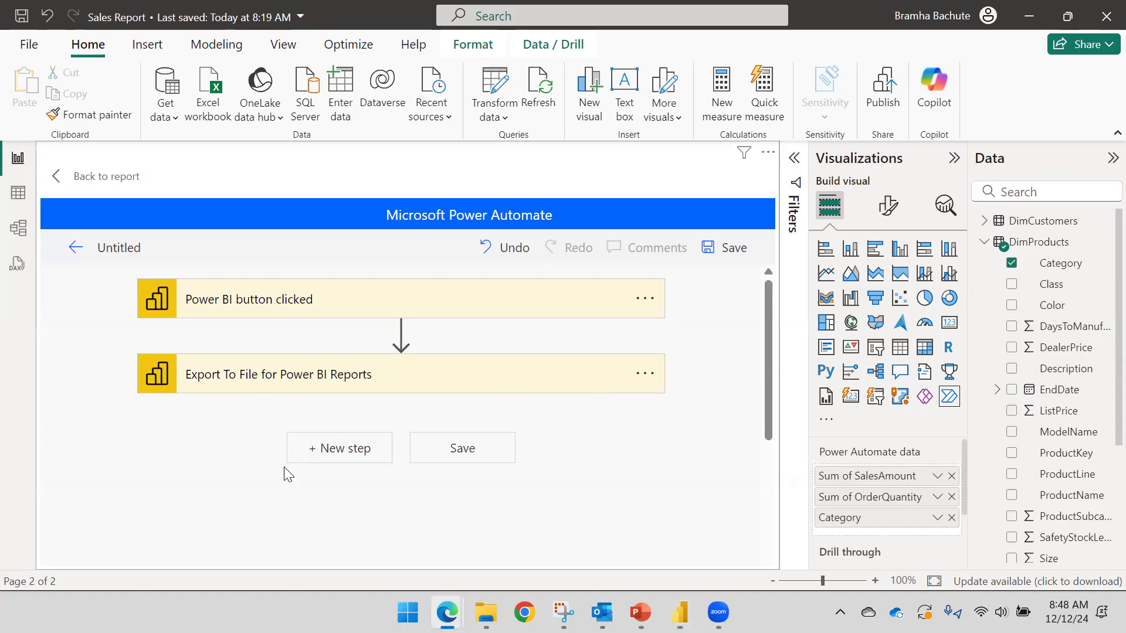
{"action": "left_click", "coordinate": [304, 458]}
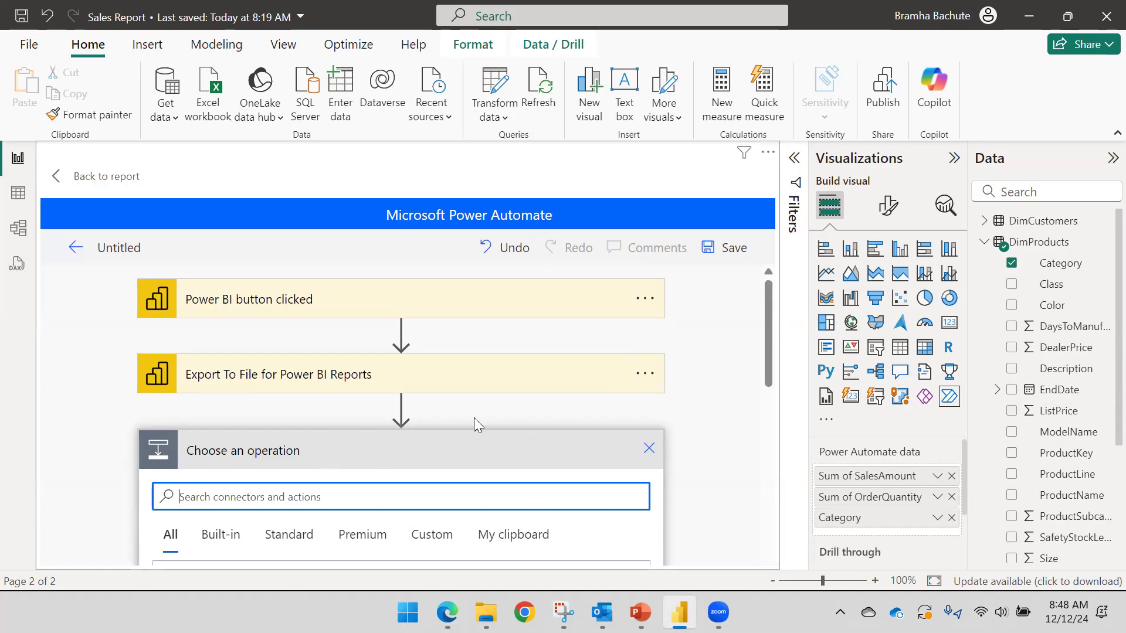
{"action": "scroll", "coordinate": [474, 418], "scroll_direction": "down", "scroll_amount": 5}
{"action": "scroll", "coordinate": [367, 381], "scroll_direction": "up", "scroll_amount": 2}
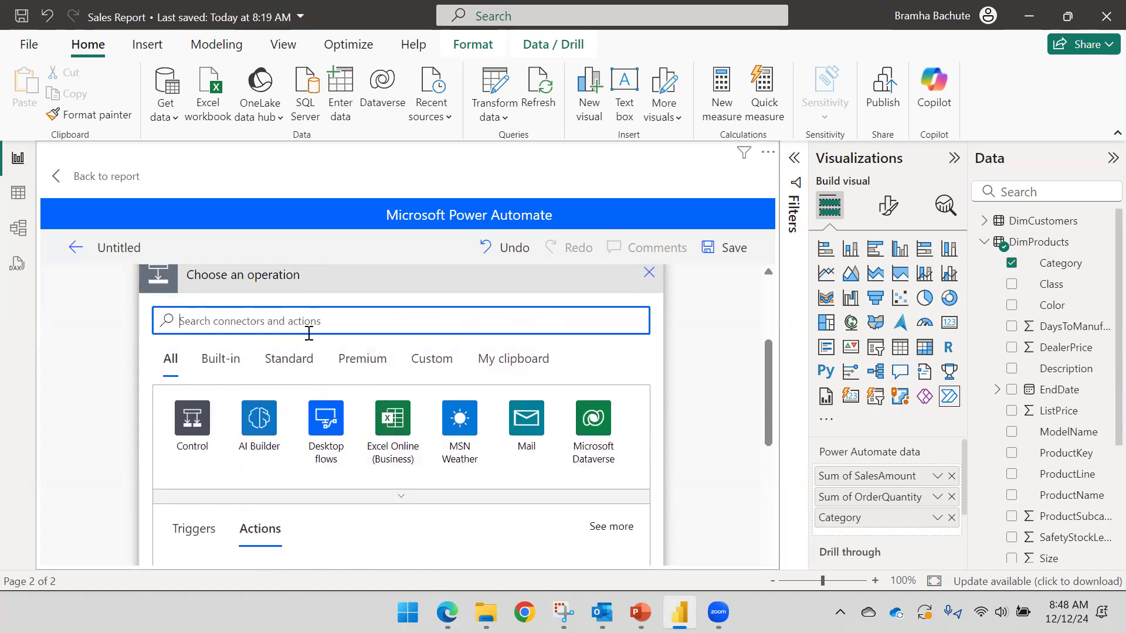
{"action": "type", "text": "outlook"}
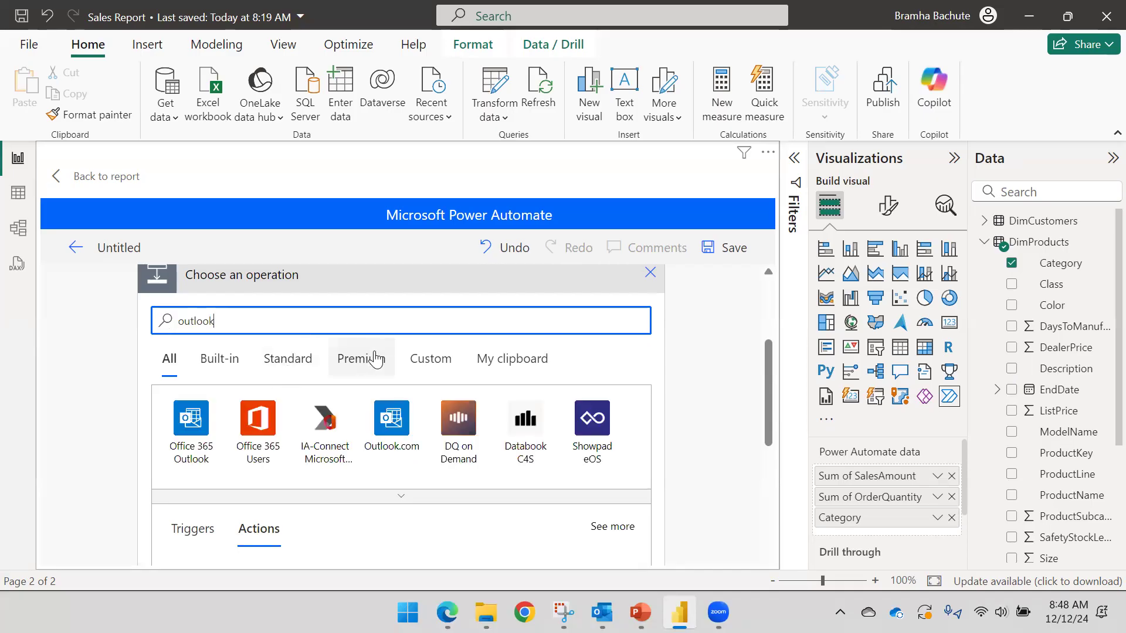
{"action": "scroll", "coordinate": [380, 360], "scroll_direction": "down", "scroll_amount": 5}
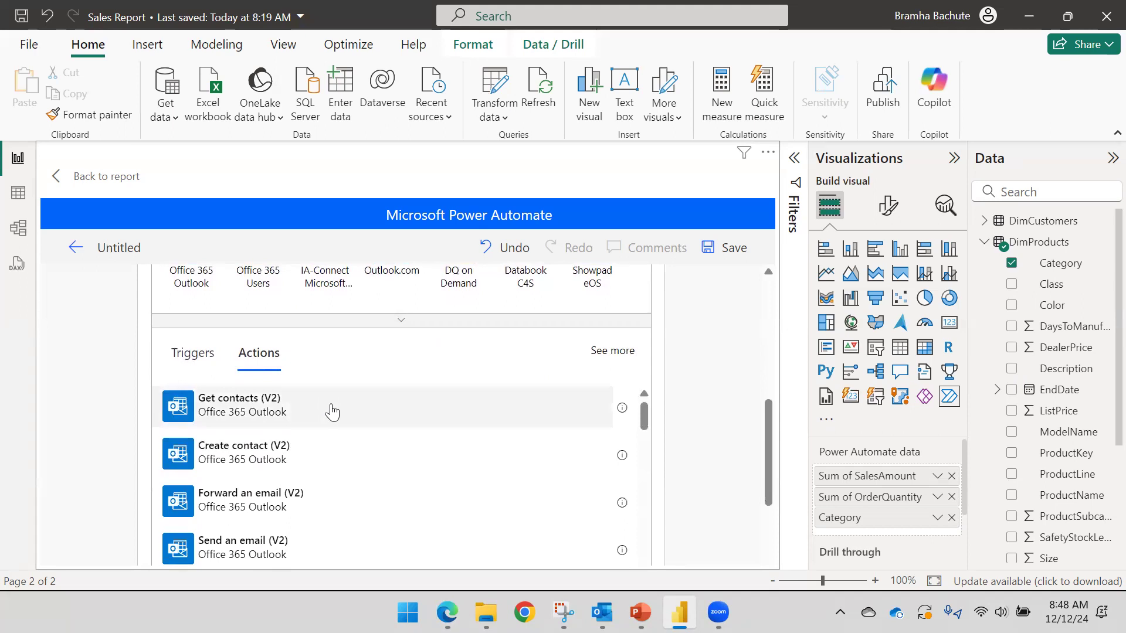
{"action": "scroll", "coordinate": [329, 410], "scroll_direction": "down", "scroll_amount": 2}
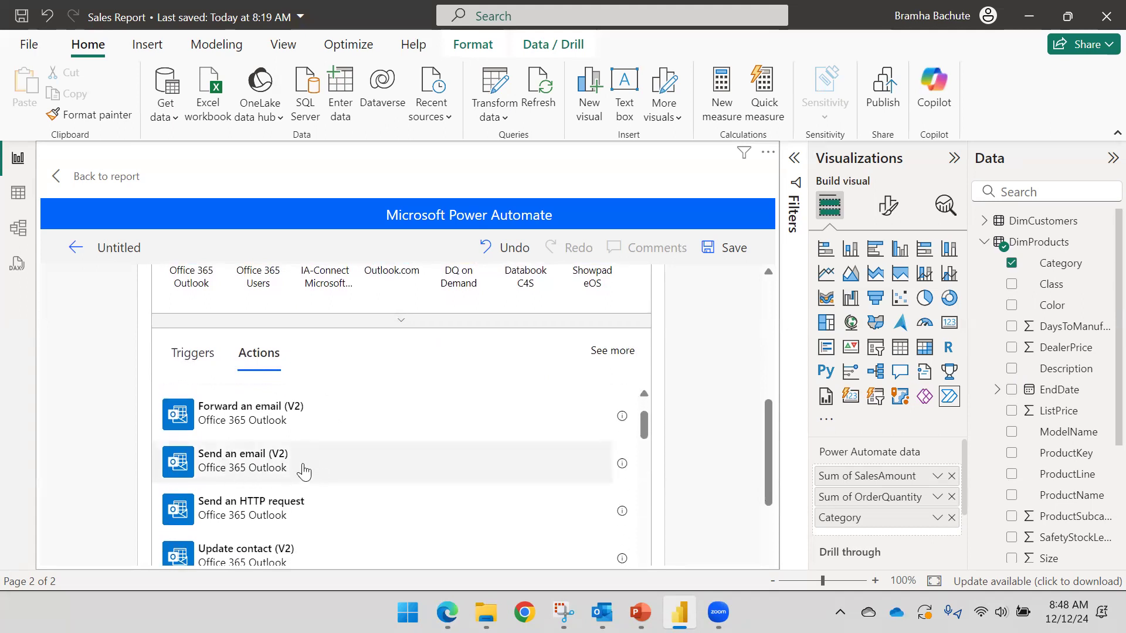
{"action": "left_click", "coordinate": [283, 476]}
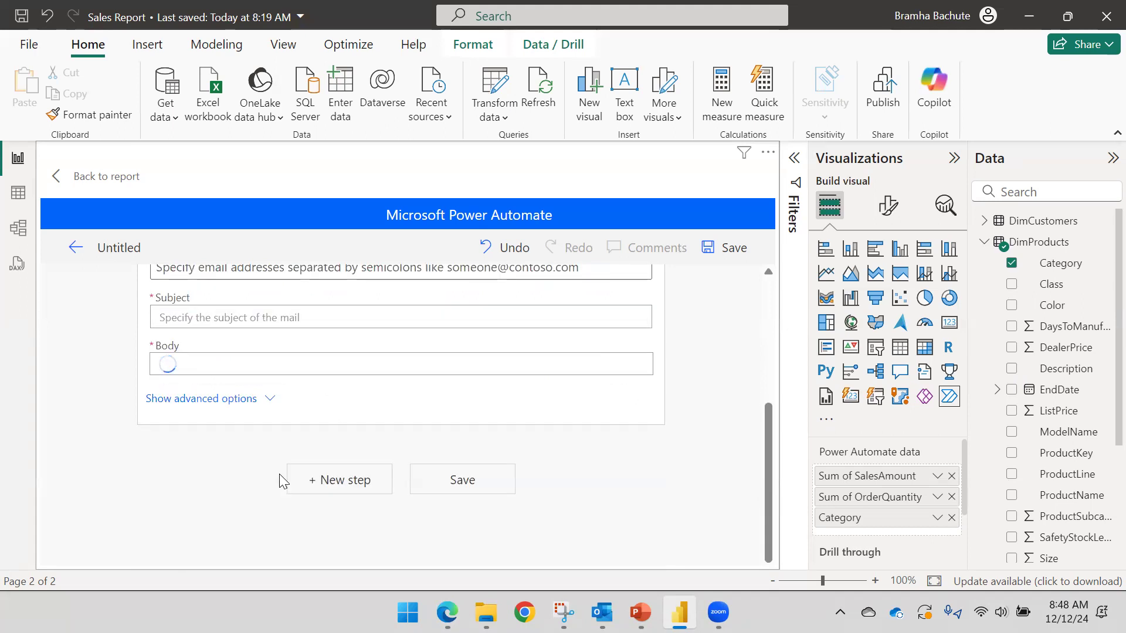
- Fill in the email action's To field with the recipient's address from the suggested people
{"action": "scroll", "coordinate": [291, 394], "scroll_direction": "up", "scroll_amount": 2}
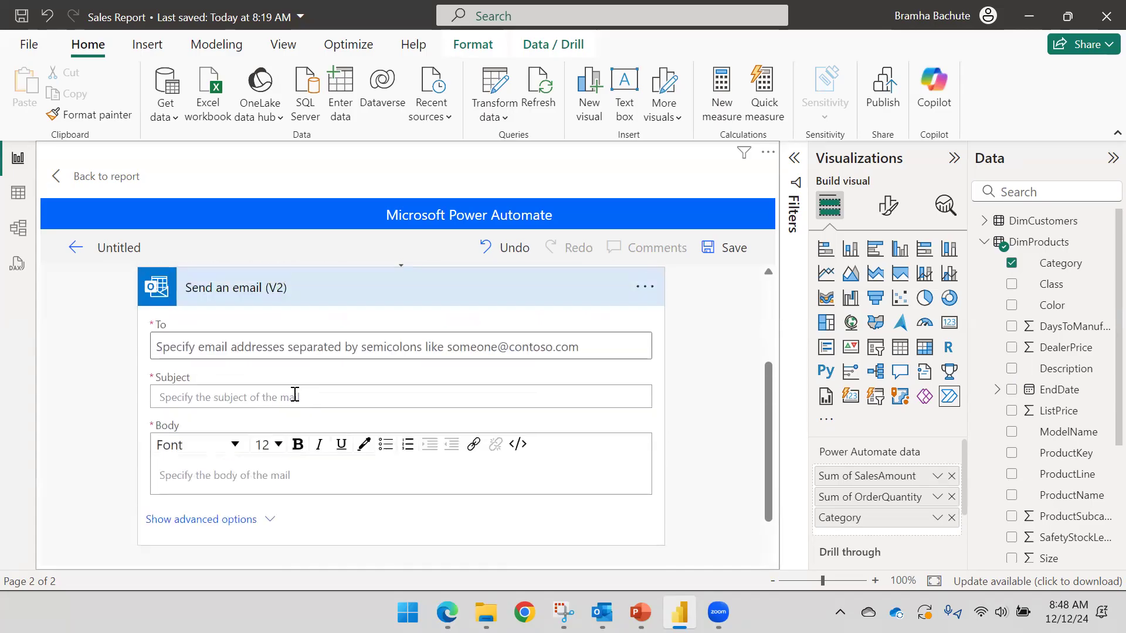
{"action": "left_click", "coordinate": [281, 353]}
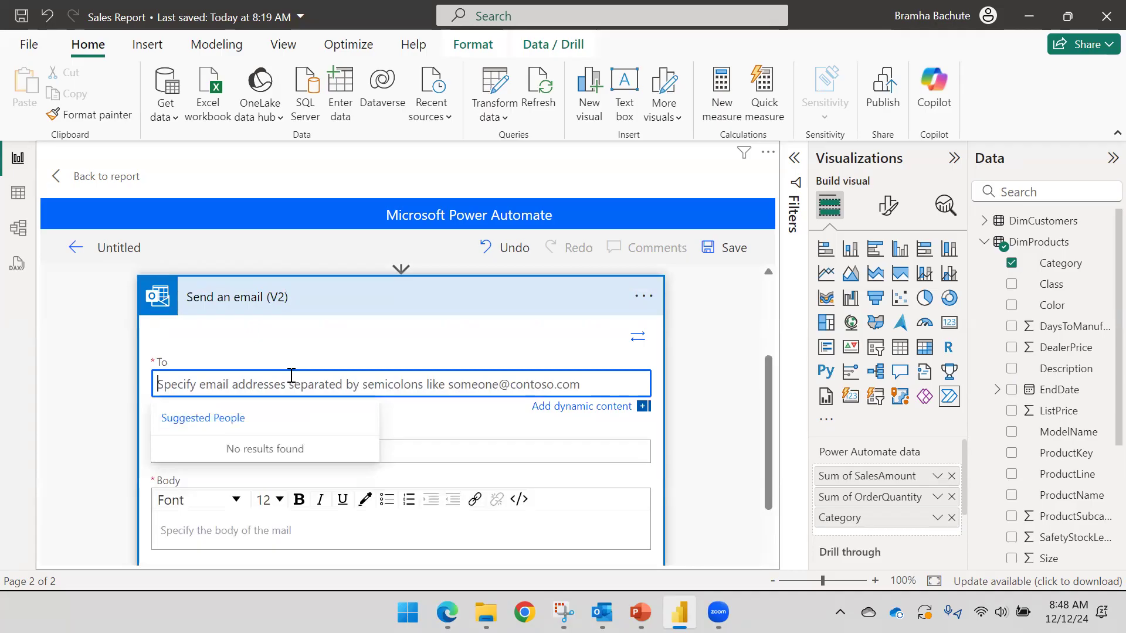
{"action": "type", "text": "bramha"}
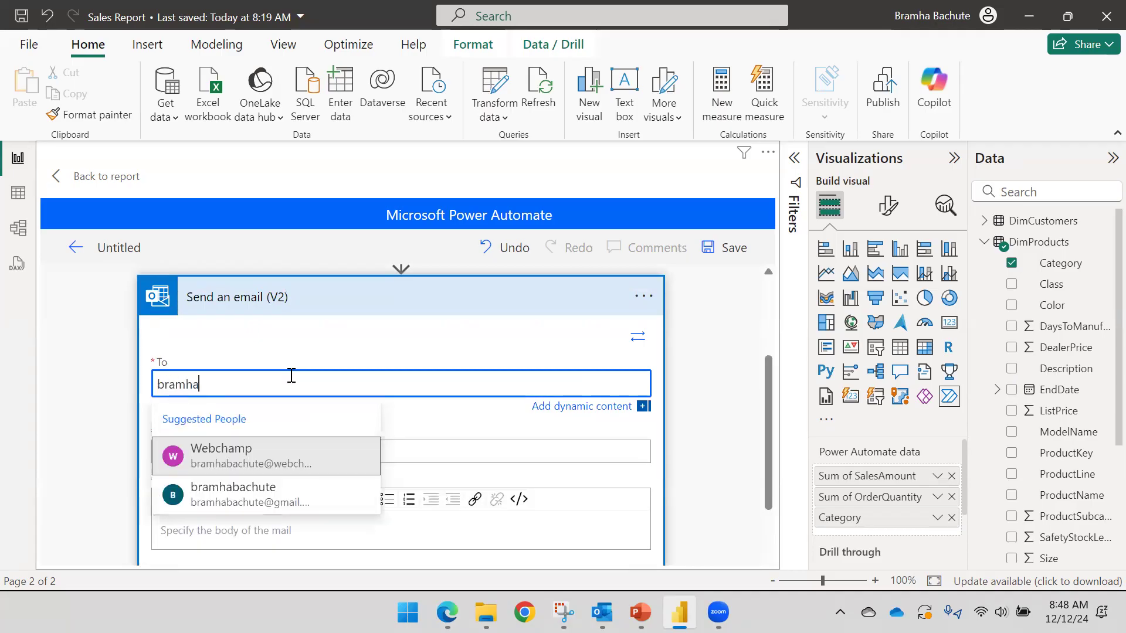
{"action": "left_click", "coordinate": [242, 496]}
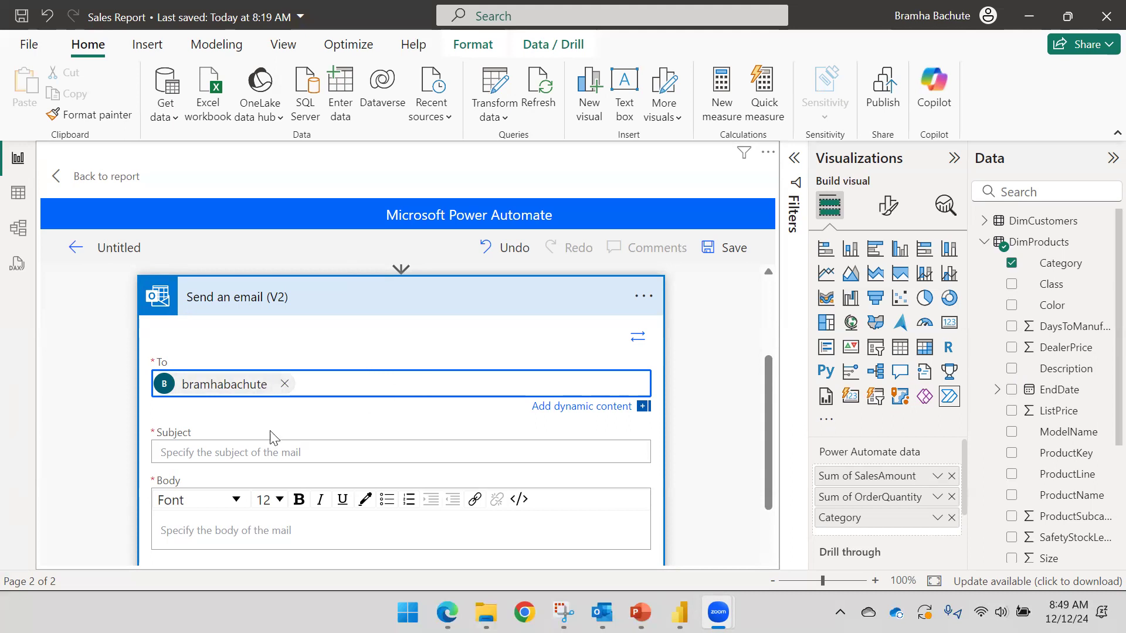
- Review the parameters offered for the email subject and set the subject to "Sales Report Summary"
{"action": "left_click", "coordinate": [244, 452]}
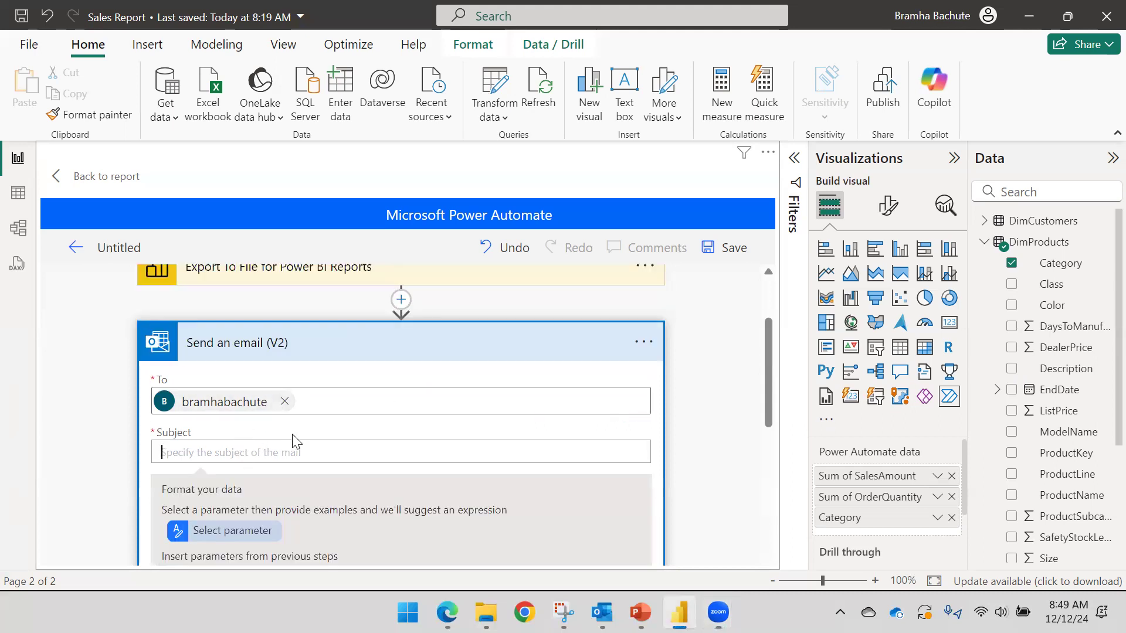
{"action": "scroll", "coordinate": [296, 434], "scroll_direction": "down", "scroll_amount": 4}
{"action": "scroll", "coordinate": [295, 433], "scroll_direction": "down", "scroll_amount": 1}
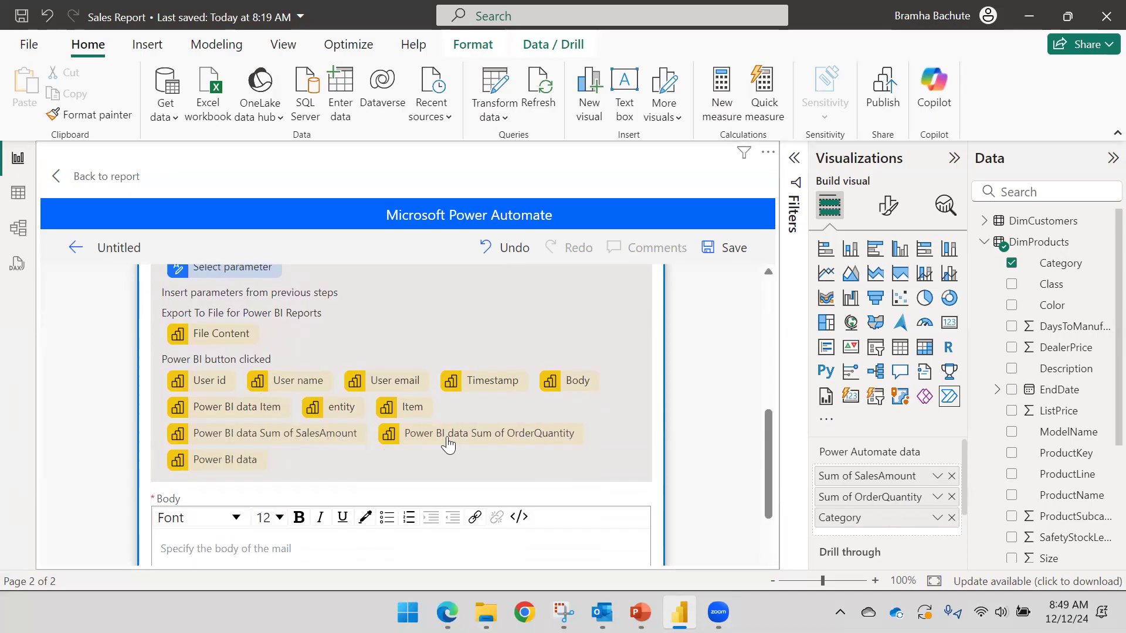
{"action": "scroll", "coordinate": [291, 390], "scroll_direction": "up", "scroll_amount": 2}
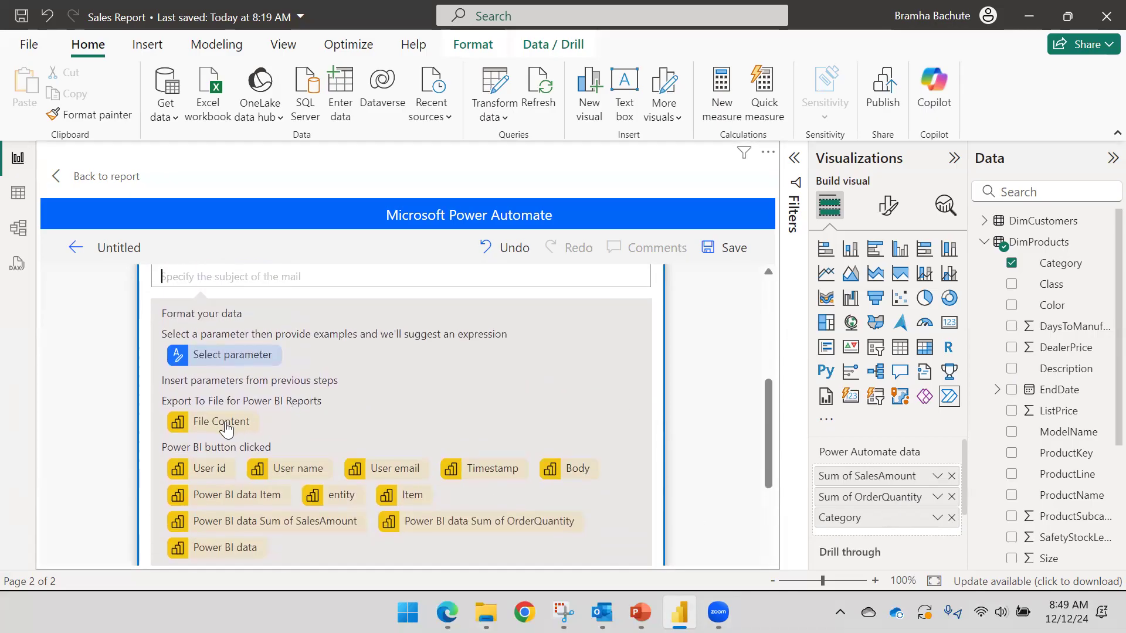
{"action": "scroll", "coordinate": [288, 392], "scroll_direction": "up", "scroll_amount": 2}
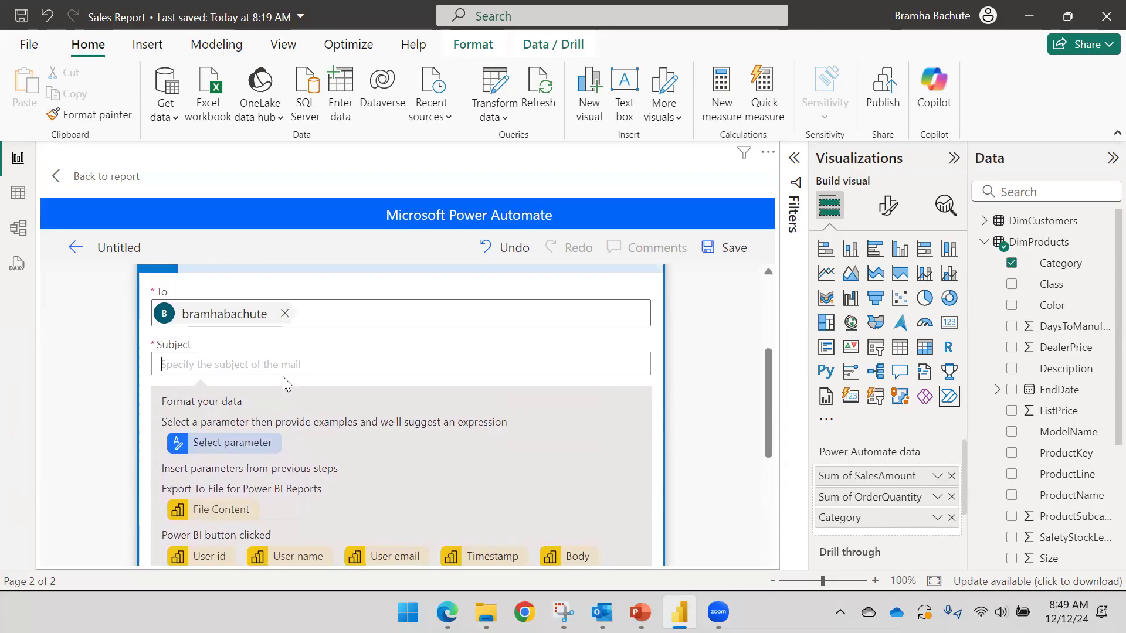
{"action": "left_click", "coordinate": [219, 360]}
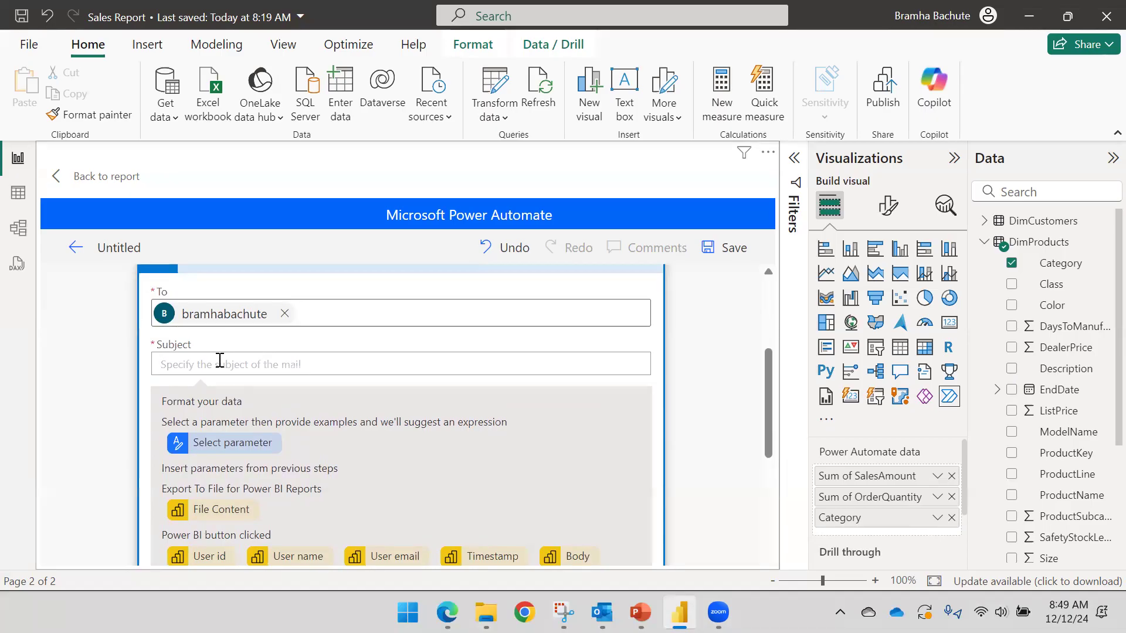
{"action": "type", "text": "Sales Report Summary"}
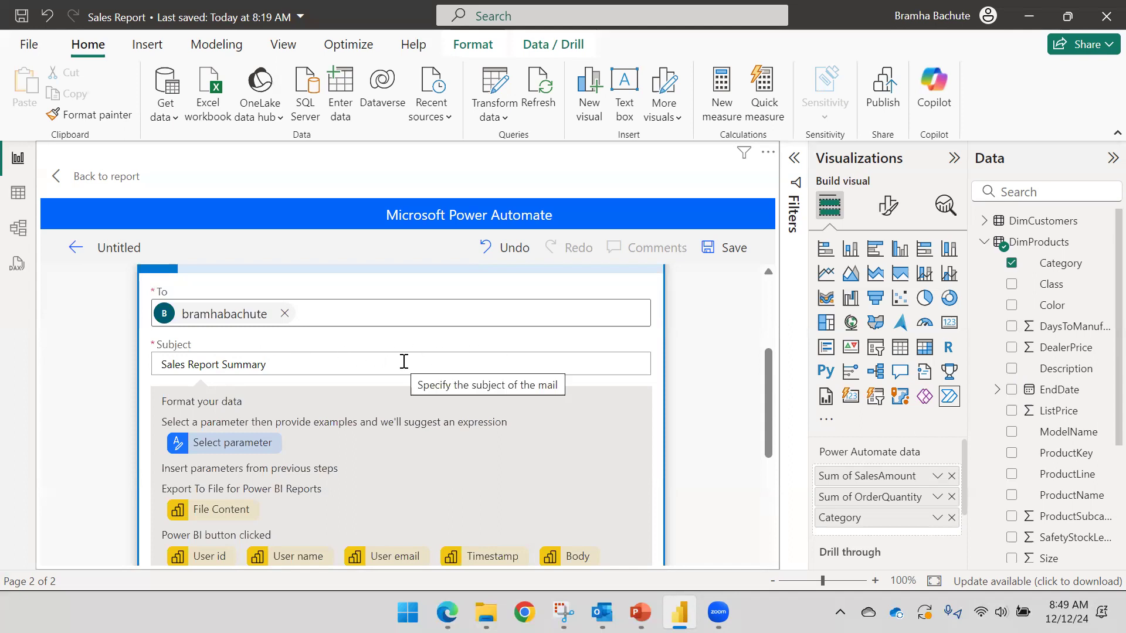
- Write the email body's greeting "Hi," and, after a blank line, the message "Please find attached updated Sales Report."
{"action": "scroll", "coordinate": [351, 355], "scroll_direction": "down", "scroll_amount": 3}
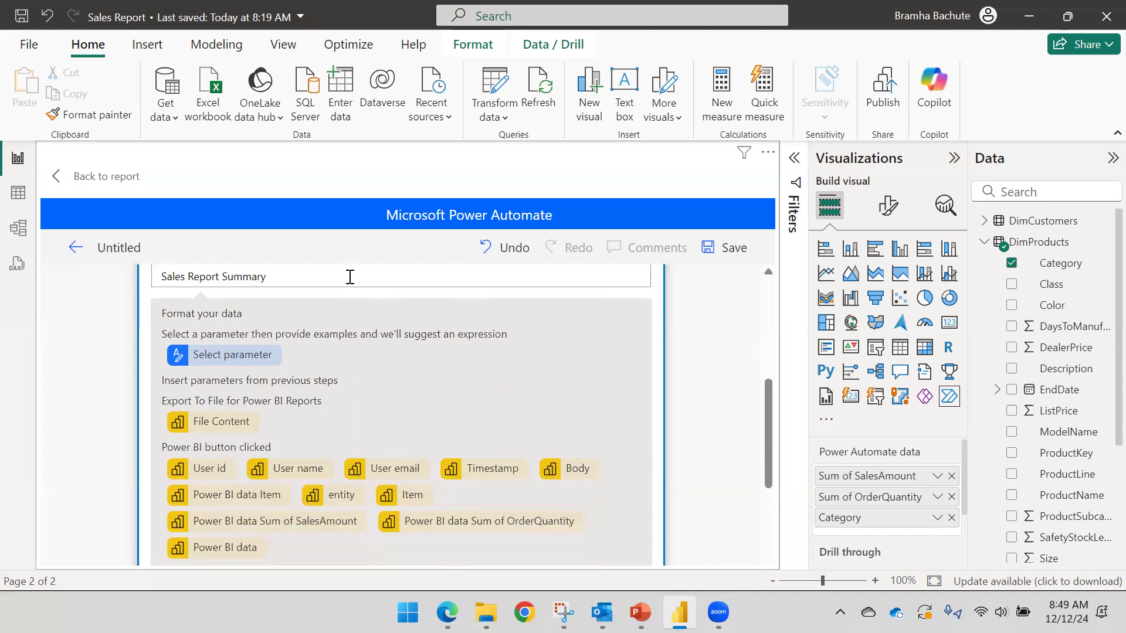
{"action": "scroll", "coordinate": [393, 343], "scroll_direction": "up", "scroll_amount": 2}
{"action": "left_click", "coordinate": [316, 399]}
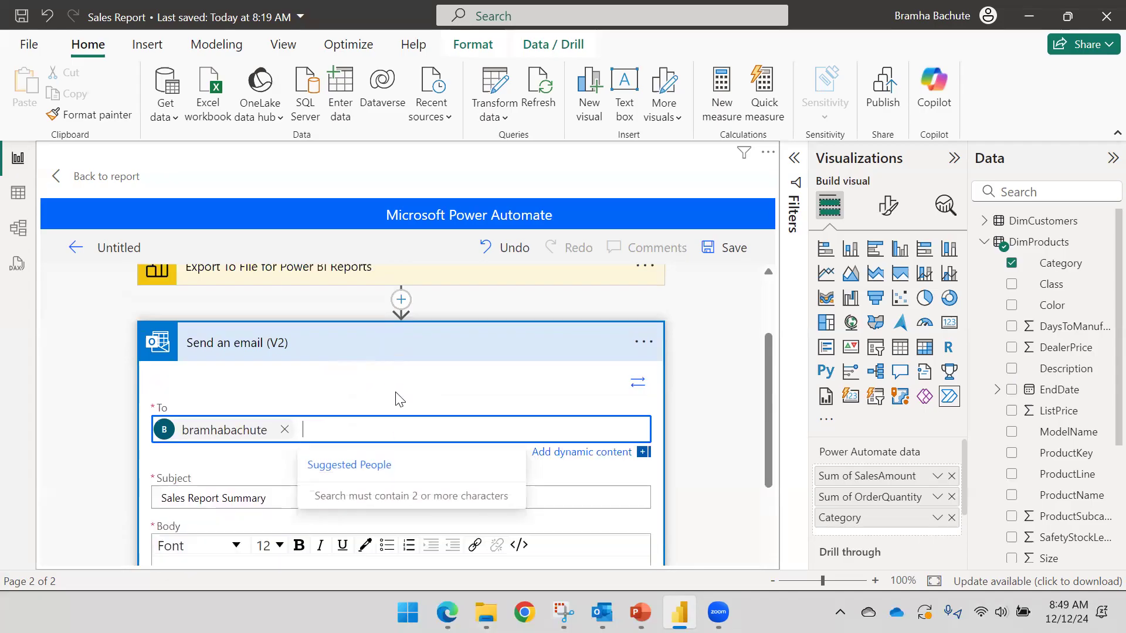
{"action": "scroll", "coordinate": [411, 399], "scroll_direction": "down", "scroll_amount": 3}
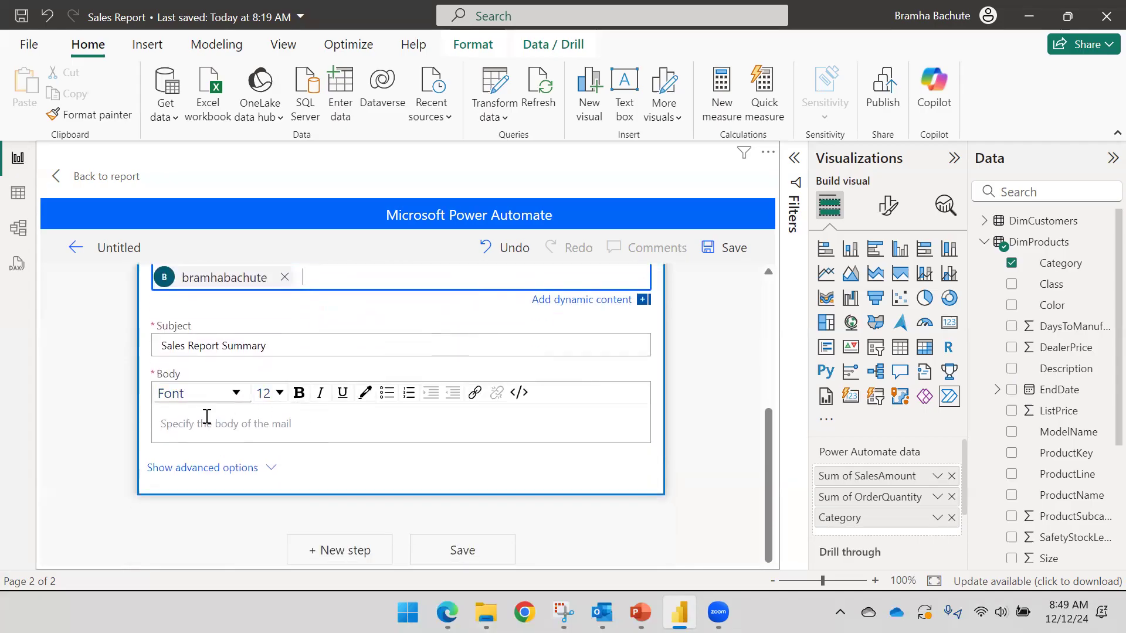
{"action": "left_click", "coordinate": [247, 426]}
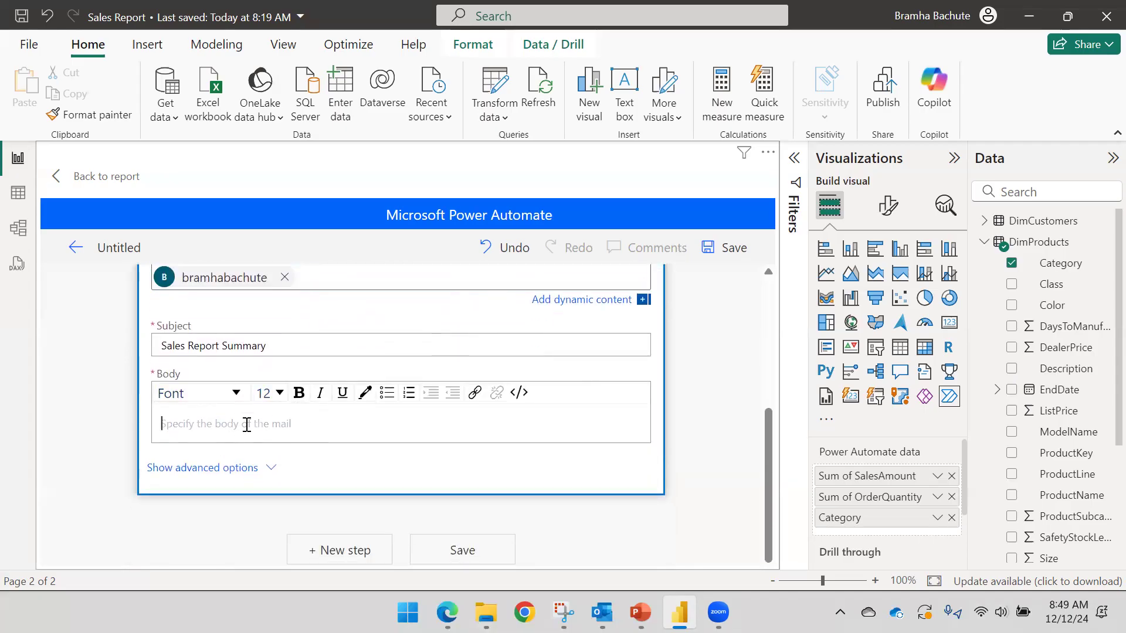
{"action": "type", "text": "HI"}
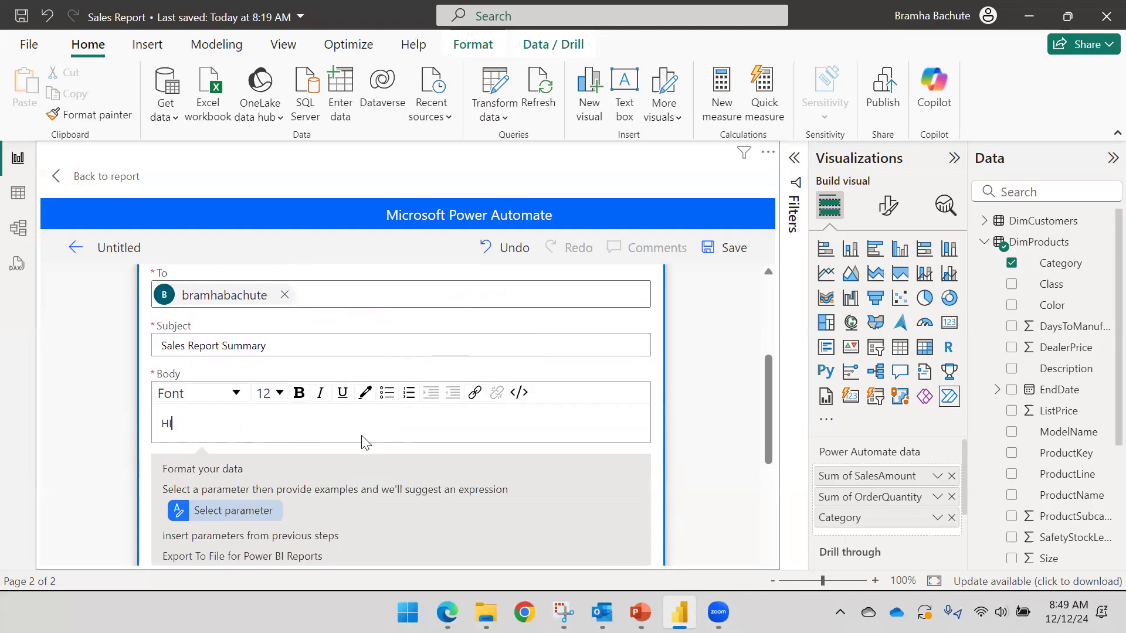
{"action": "type", "text": ","}
{"action": "key", "text": "Return"}
{"action": "key", "text": "Return"}
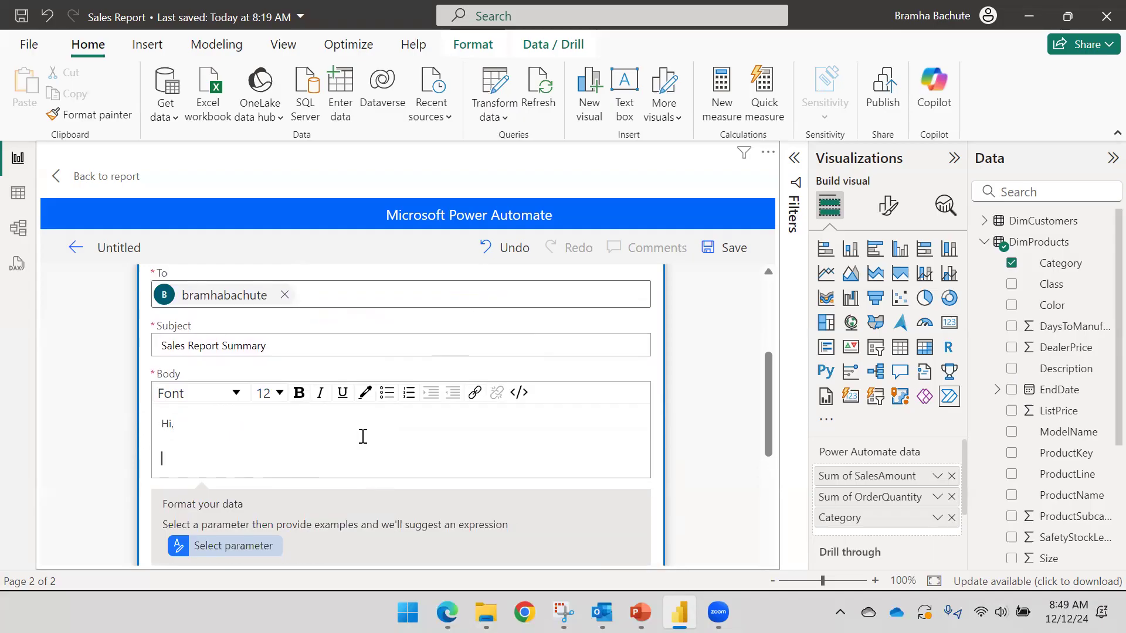
{"action": "type", "text": "Plea"}
{"action": "key", "text": "BackSpace"}
{"action": "key", "text": "BackSpace"}
{"action": "key", "text": "BackSpace"}
{"action": "key", "text": "BackSpace"}
{"action": "key", "text": "Return"}
{"action": "type", "text": "Please find attached"}
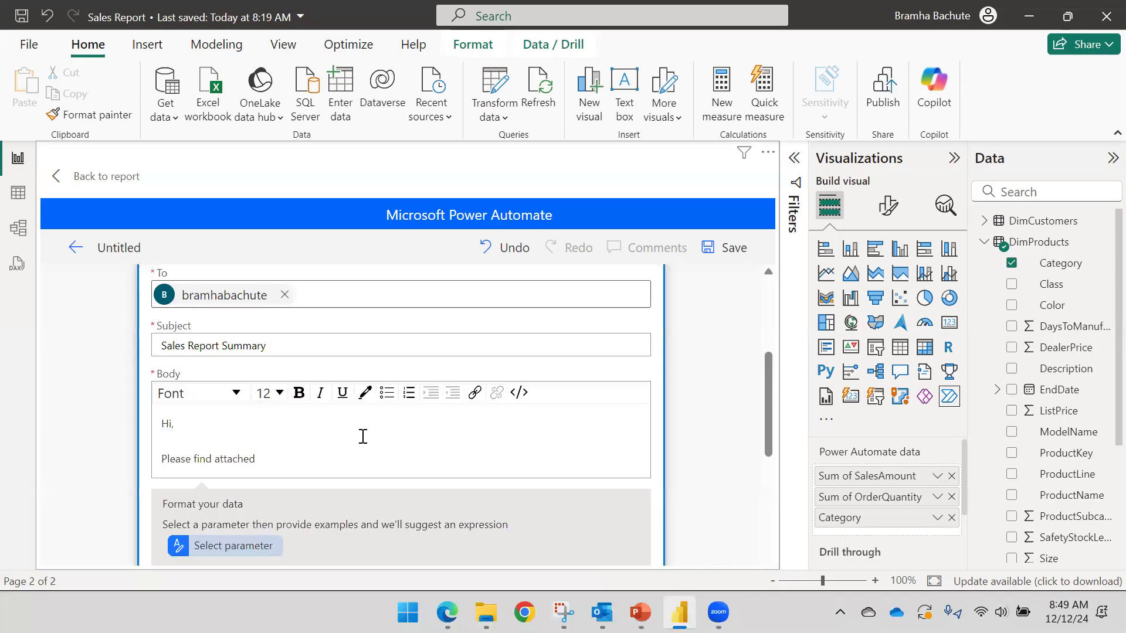
{"action": "type", "text": " updated Sales Report."}
- Close the email body with the sign-off "Thanks," and "Webchamp" on the line below it
{"action": "key", "text": "Return"}
{"action": "key", "text": "Return"}
{"action": "type", "text": "Thanks"}
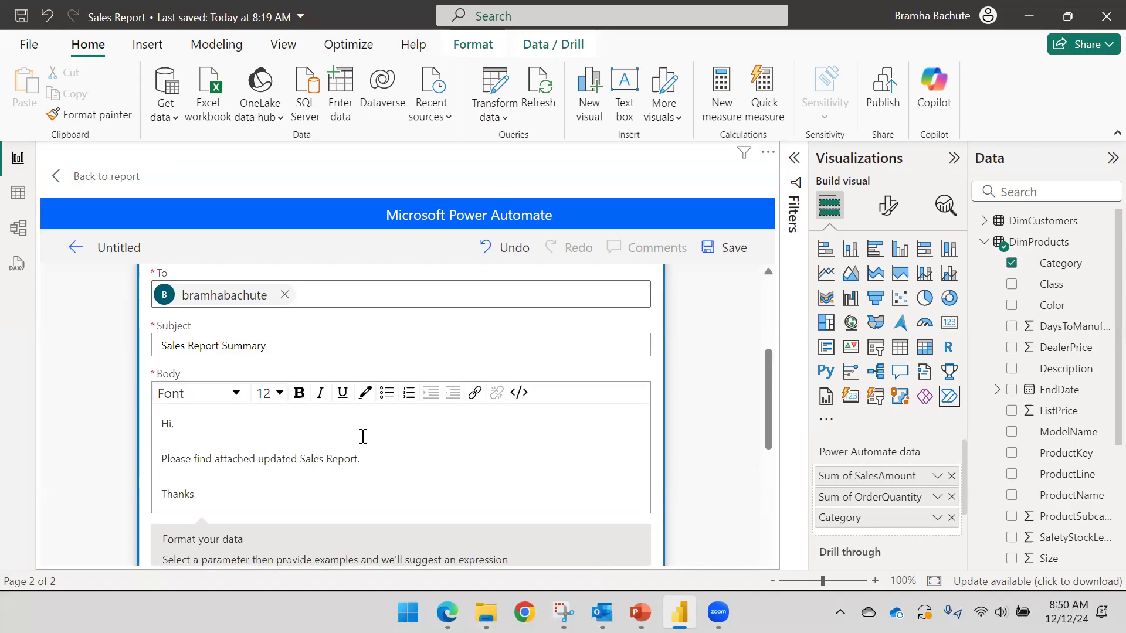
{"action": "type", "text": ","}
{"action": "key", "text": "Return"}
{"action": "type", "text": "BB"}
{"action": "key", "text": "BackSpace"}
{"action": "key", "text": "BackSpace"}
{"action": "type", "text": "Webchamp"}
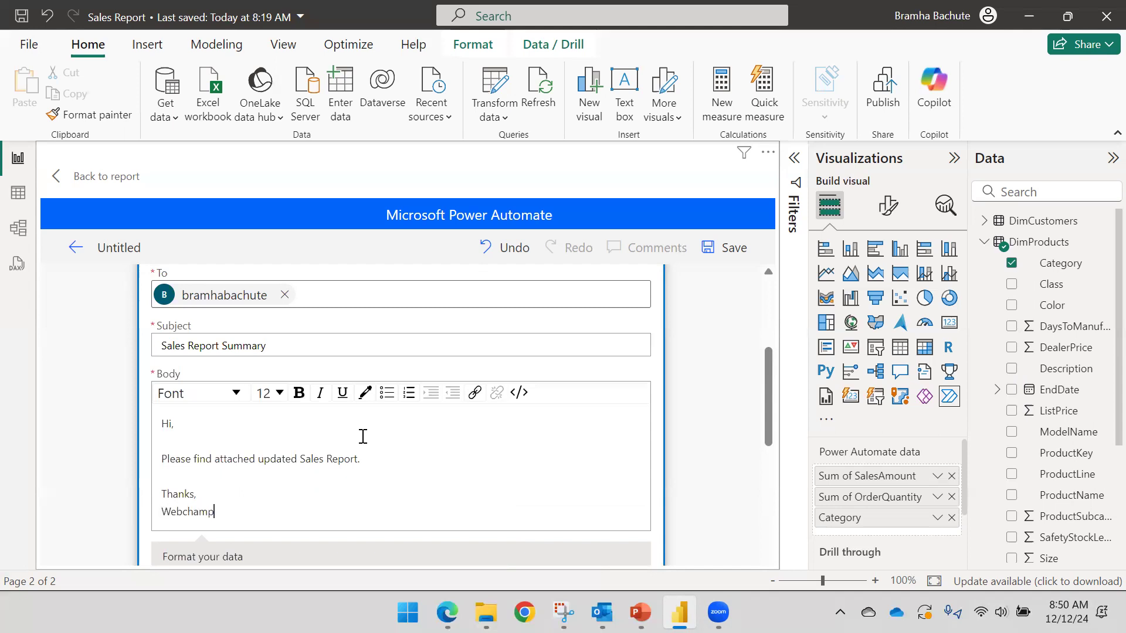
{"action": "scroll", "coordinate": [363, 437], "scroll_direction": "down", "scroll_amount": 3}
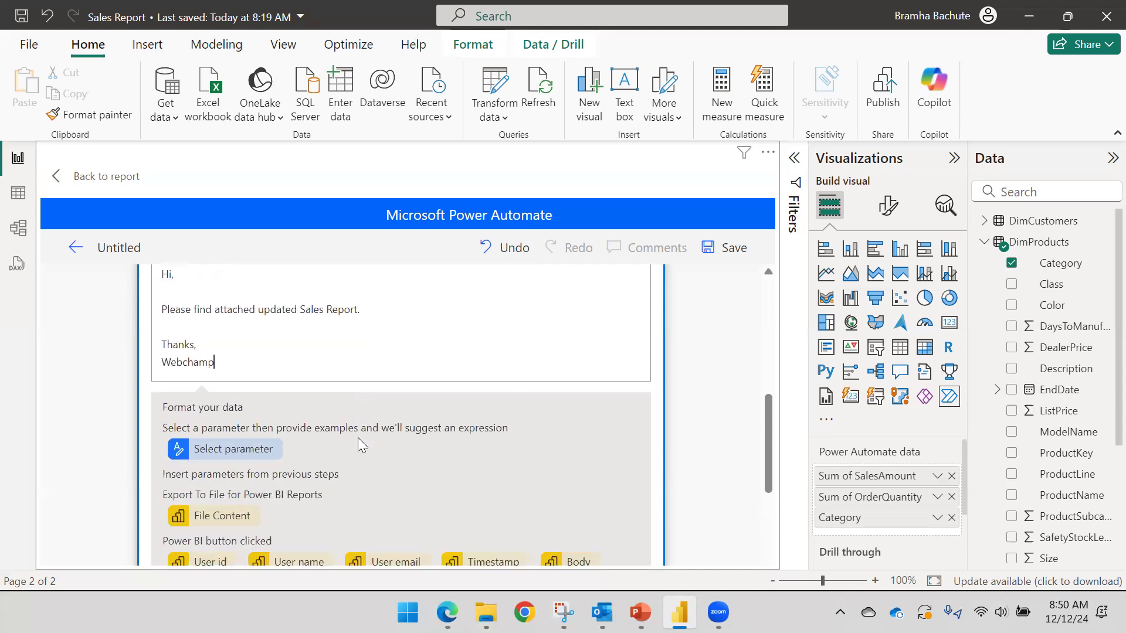
{"action": "scroll", "coordinate": [289, 363], "scroll_direction": "down", "scroll_amount": 3}
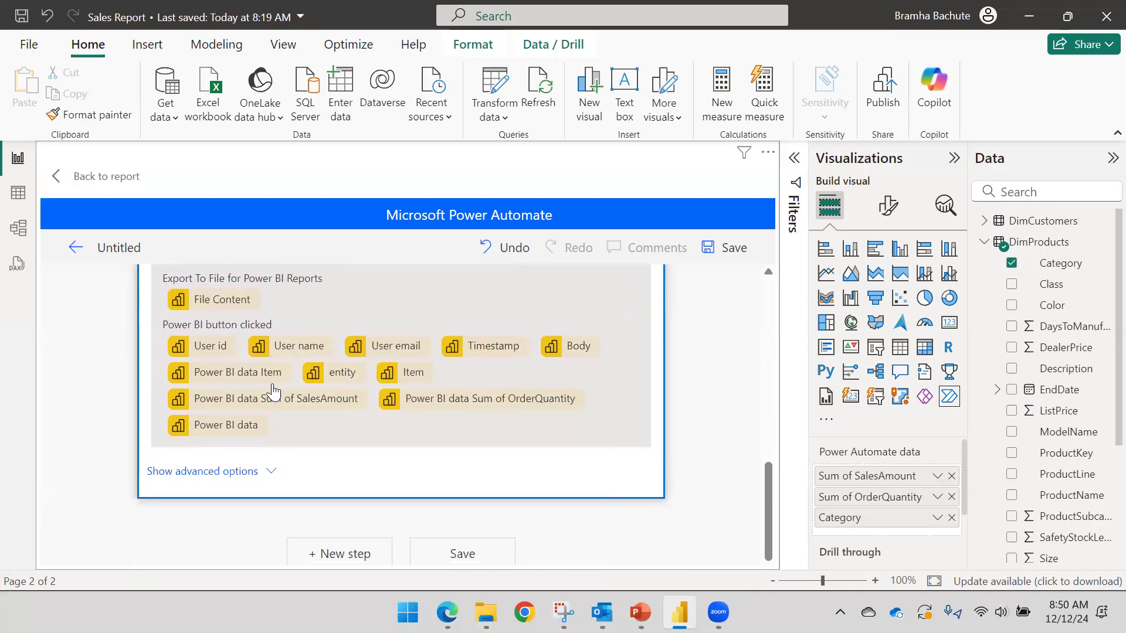
- Show the email action's advanced options and set the first attachment's name to "Sales Report.pdf"
{"action": "left_click", "coordinate": [227, 469]}
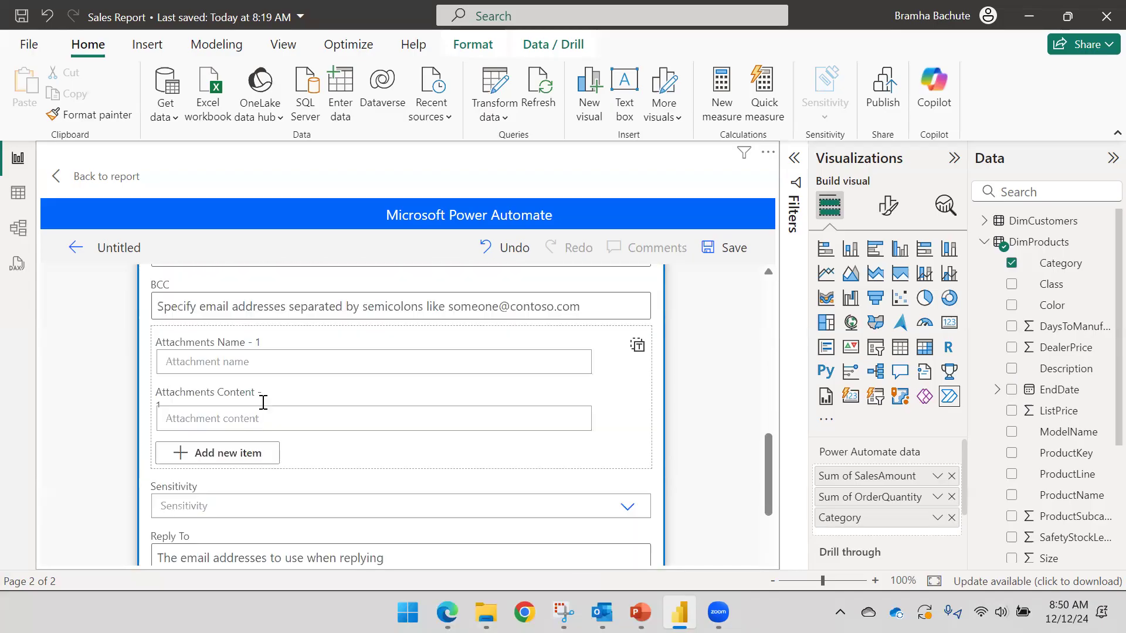
{"action": "scroll", "coordinate": [295, 389], "scroll_direction": "up", "scroll_amount": 3}
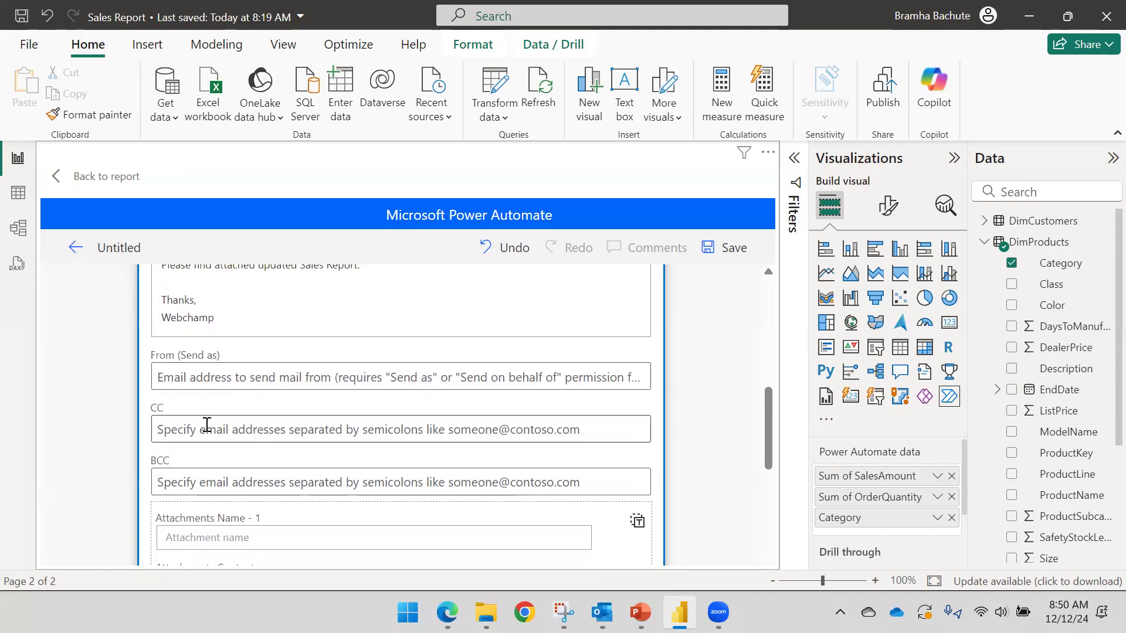
{"action": "scroll", "coordinate": [207, 425], "scroll_direction": "down", "scroll_amount": 2}
{"action": "scroll", "coordinate": [244, 397], "scroll_direction": "down", "scroll_amount": 2}
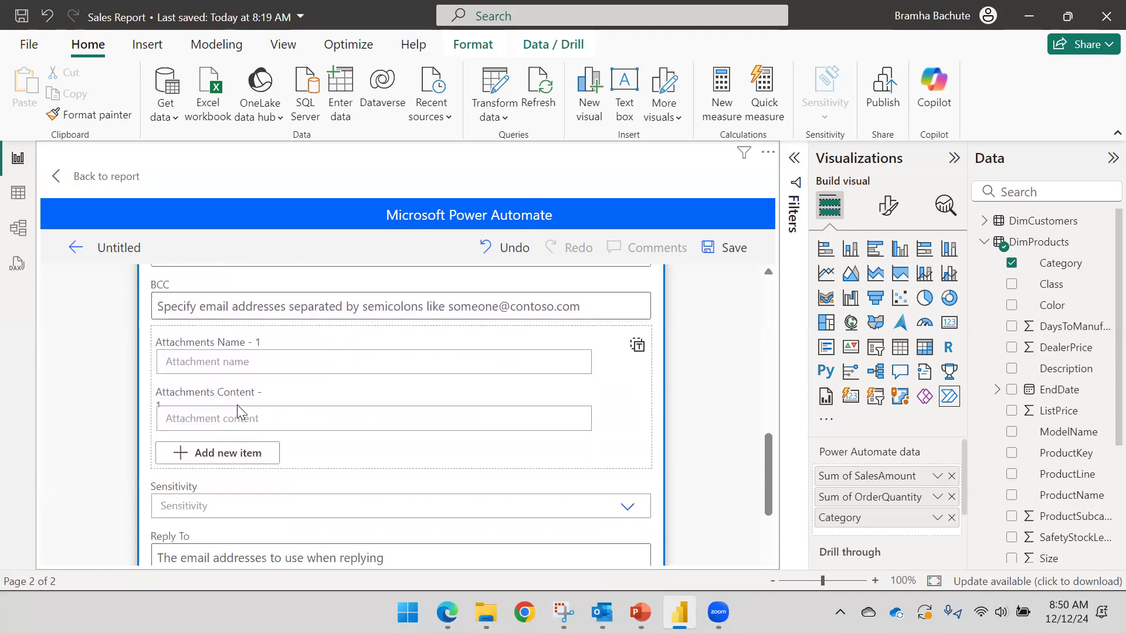
{"action": "left_click", "coordinate": [261, 366]}
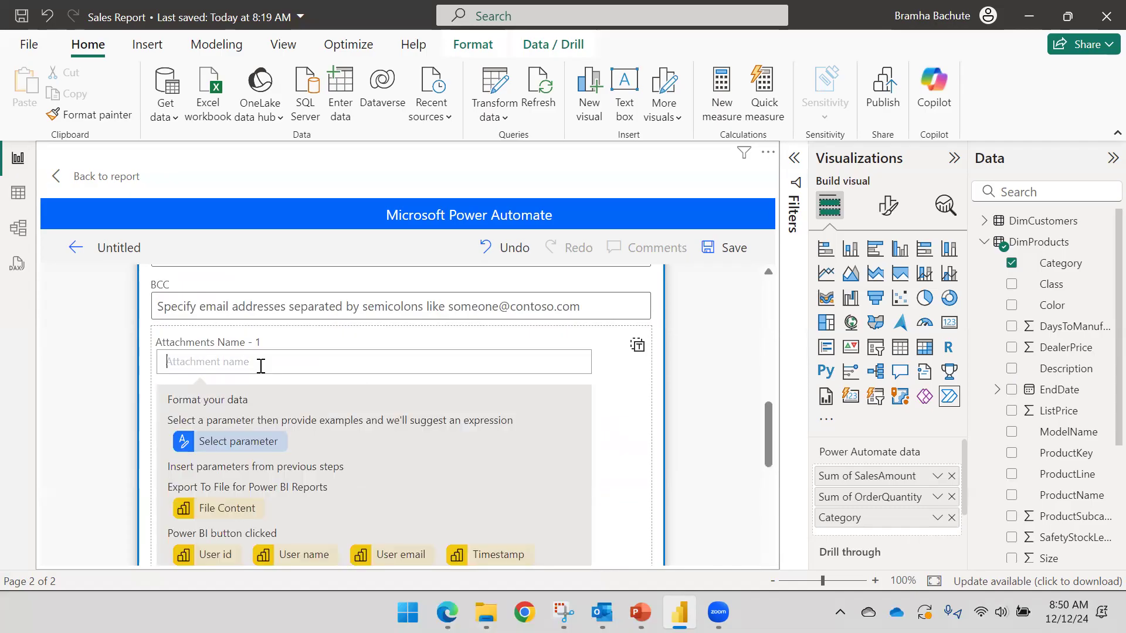
{"action": "type", "text": "Sales Report.pdf"}
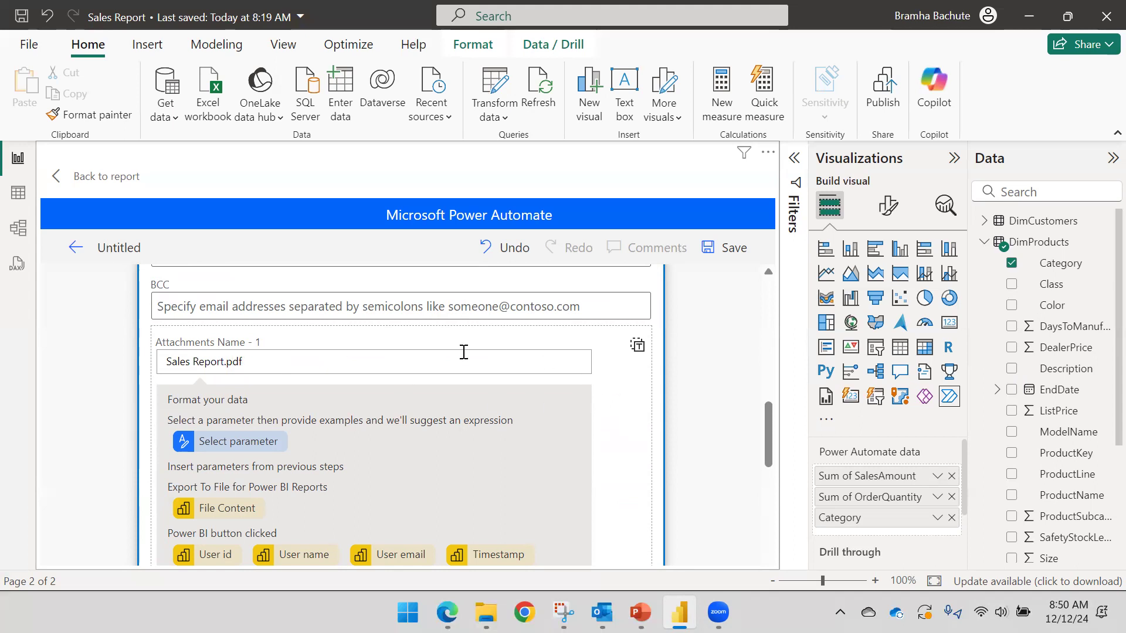
{"action": "left_click", "coordinate": [598, 307]}
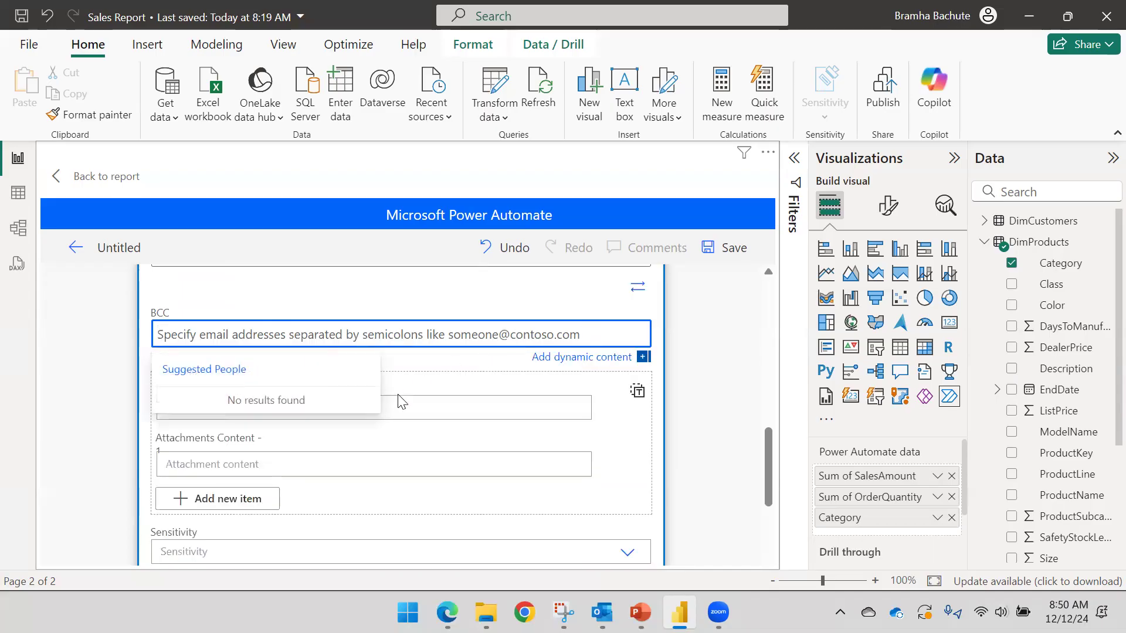
- Set the first attachment's content to the File Content output of the Export To File for Power BI Reports step
{"action": "left_click", "coordinate": [362, 470]}
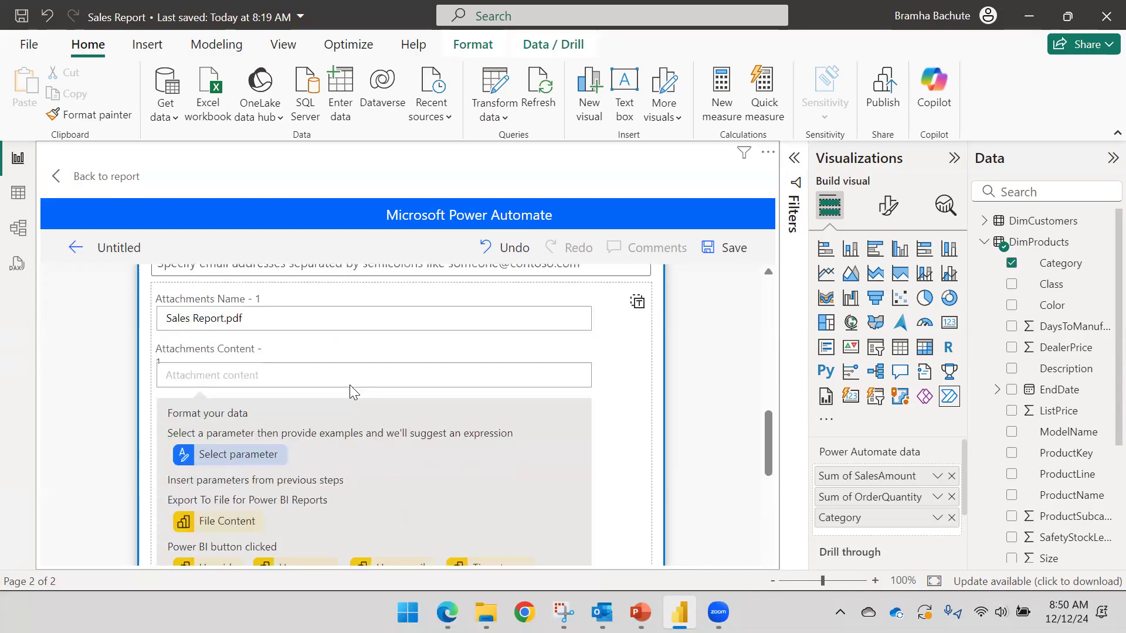
{"action": "scroll", "coordinate": [350, 385], "scroll_direction": "down", "scroll_amount": 2}
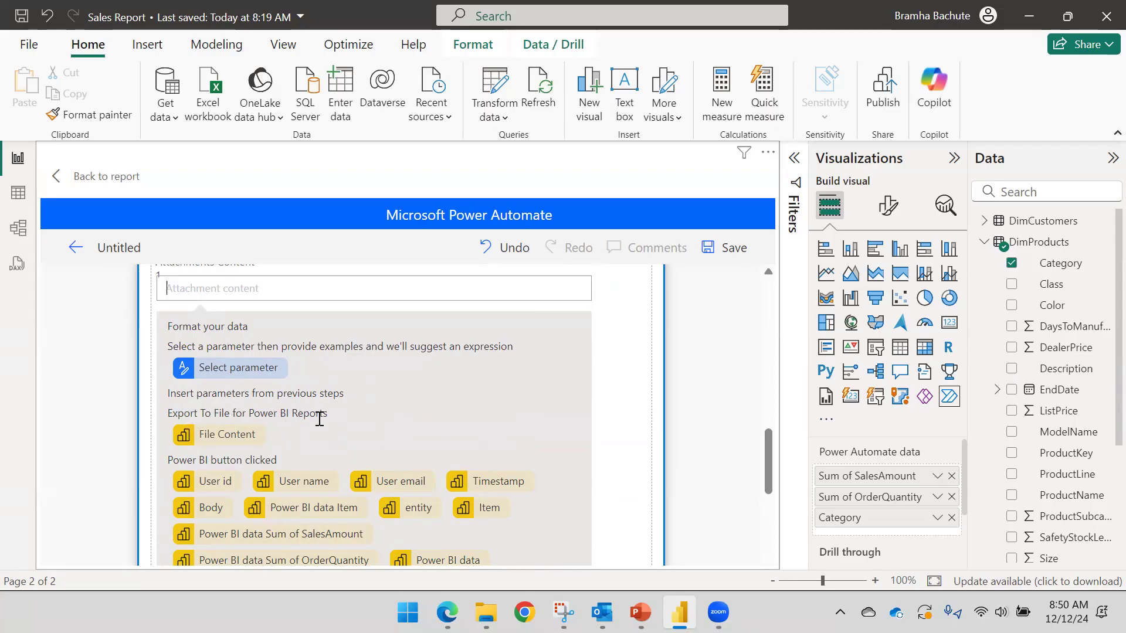
{"action": "left_click", "coordinate": [227, 436]}
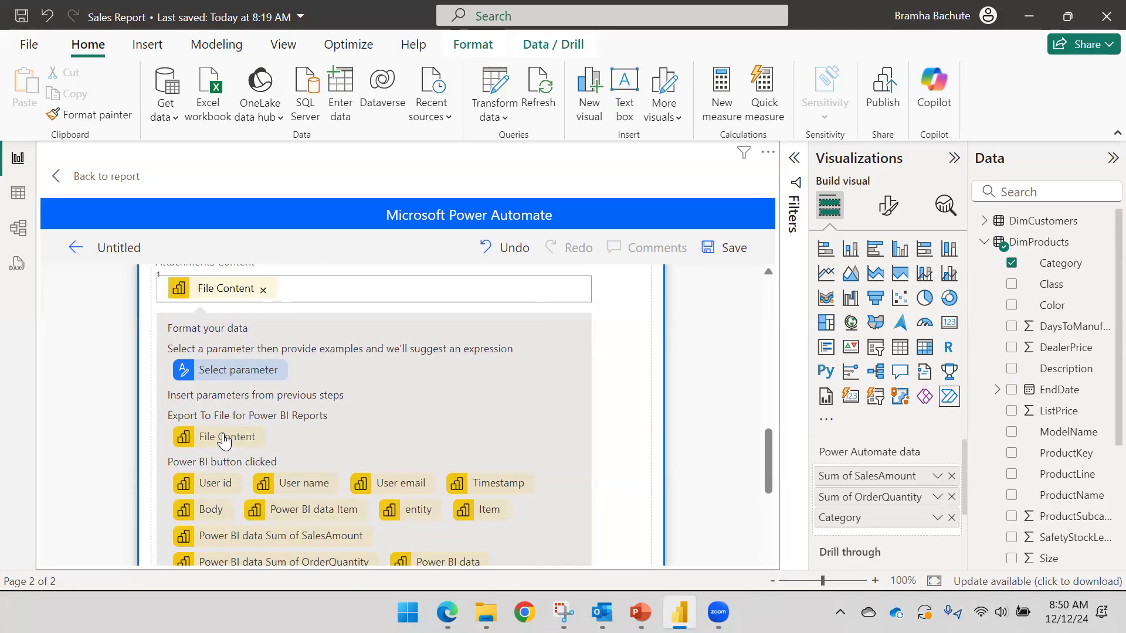
- Review the parameters offered for the attachment content, including those available for formatting data by examples
{"action": "scroll", "coordinate": [267, 404], "scroll_direction": "down", "scroll_amount": 3}
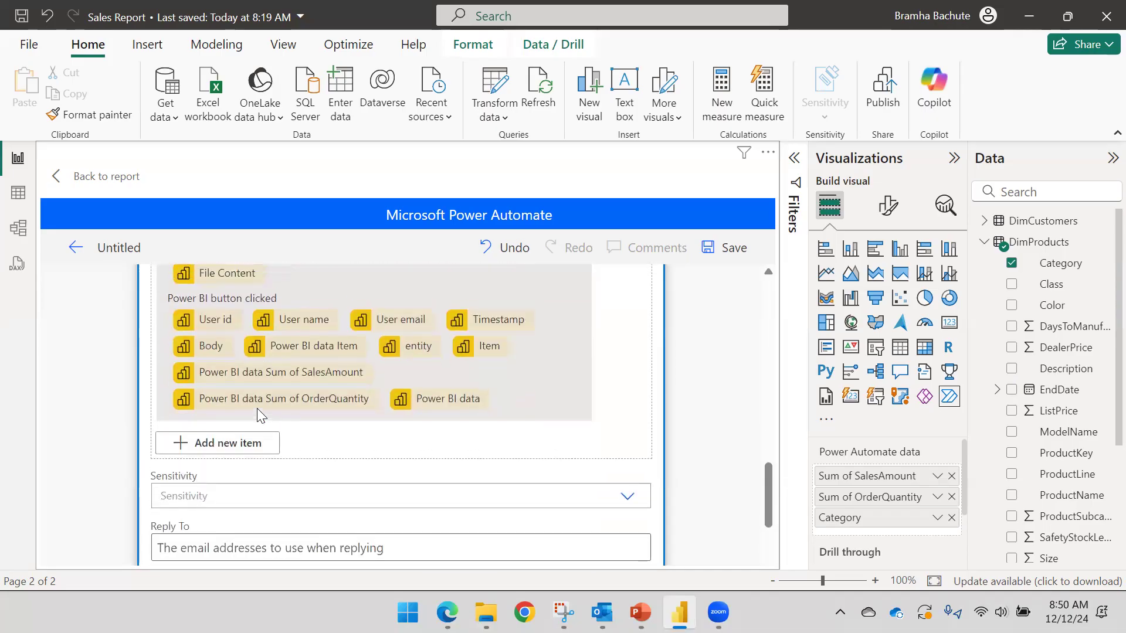
{"action": "scroll", "coordinate": [257, 409], "scroll_direction": "up", "scroll_amount": 1}
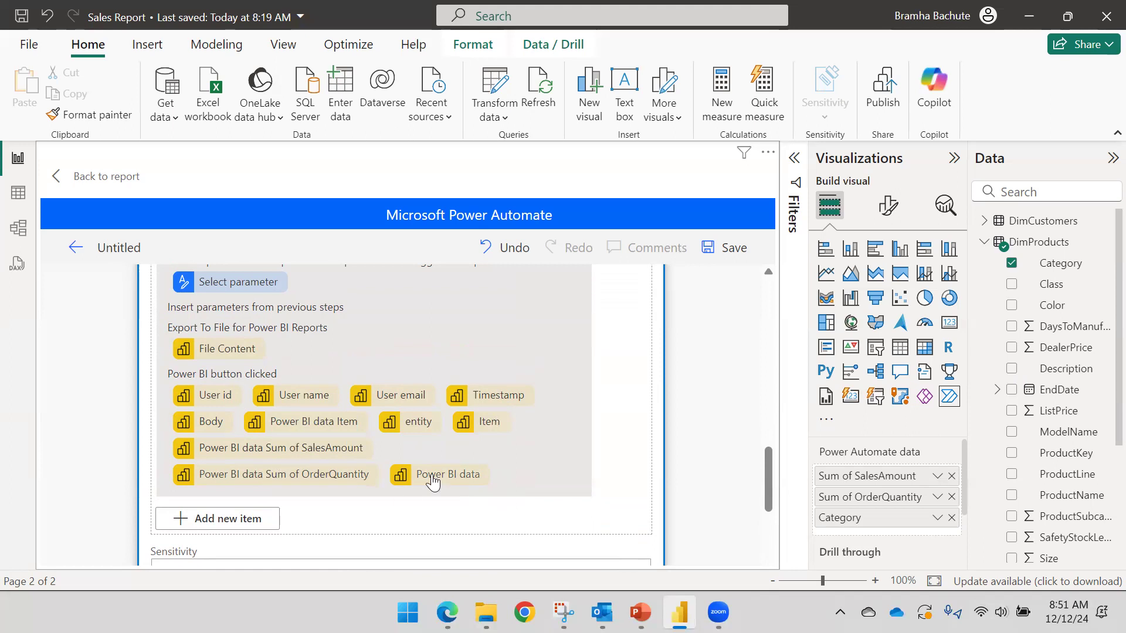
{"action": "scroll", "coordinate": [300, 408], "scroll_direction": "down", "scroll_amount": 3}
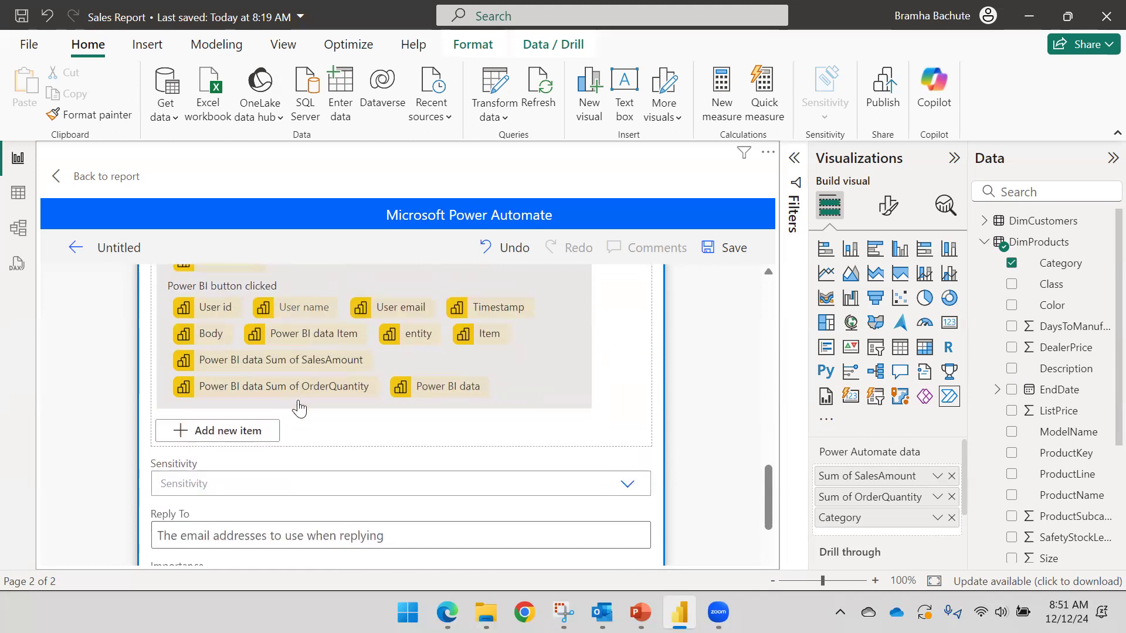
{"action": "scroll", "coordinate": [300, 407], "scroll_direction": "up", "scroll_amount": 5}
{"action": "left_click", "coordinate": [306, 288]}
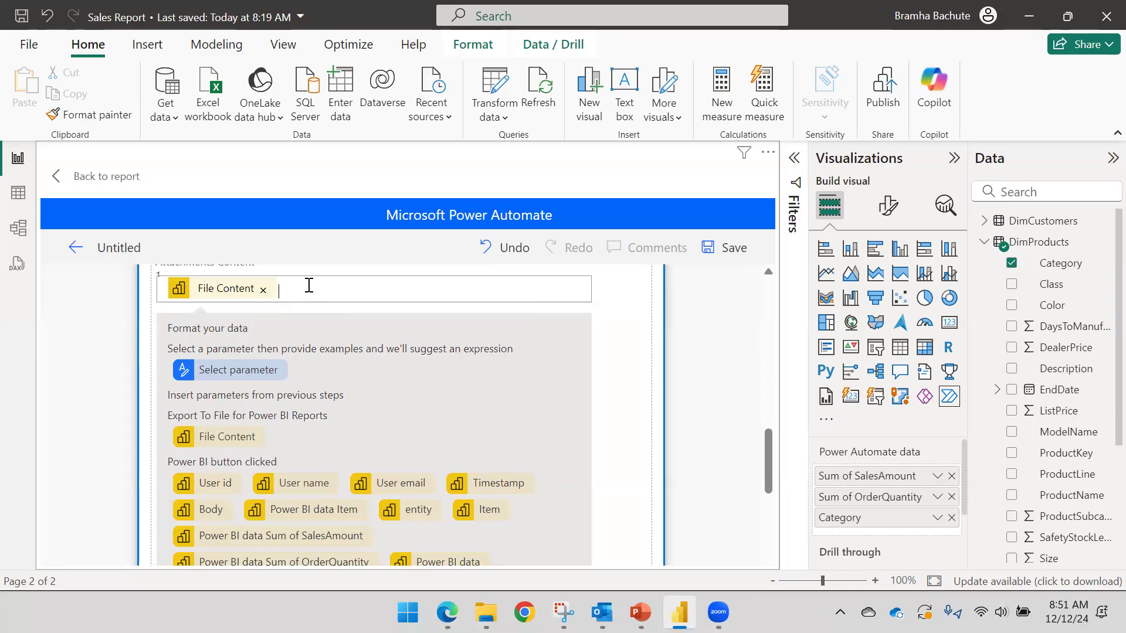
{"action": "left_click", "coordinate": [237, 370]}
{"action": "scroll", "coordinate": [371, 351], "scroll_direction": "down", "scroll_amount": 1}
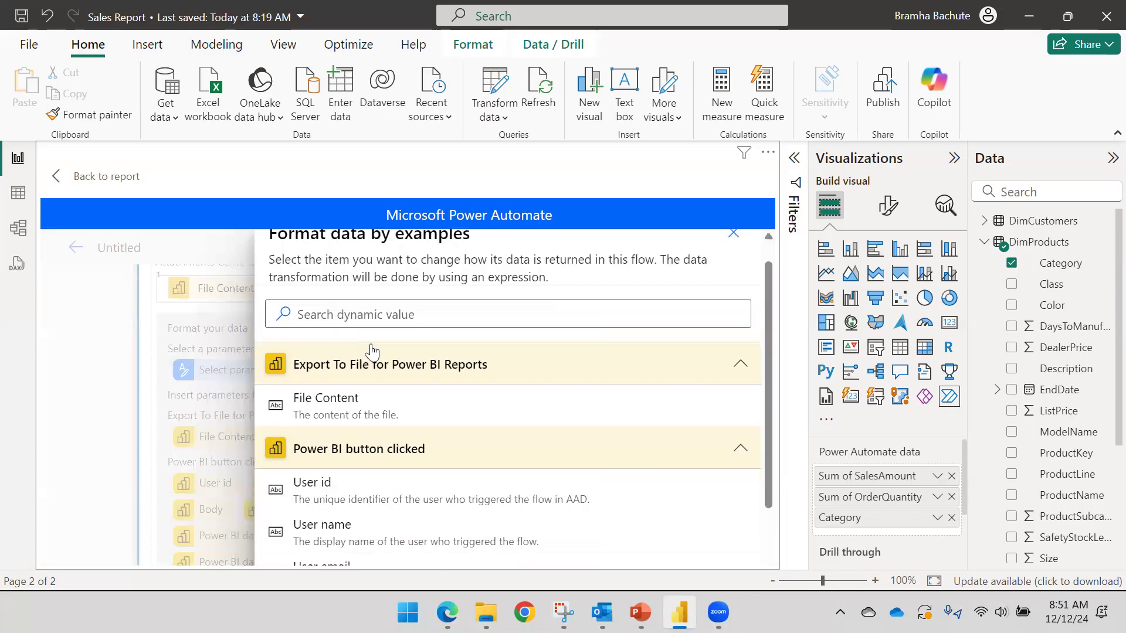
{"action": "scroll", "coordinate": [358, 410], "scroll_direction": "down", "scroll_amount": 2}
{"action": "scroll", "coordinate": [364, 448], "scroll_direction": "up", "scroll_amount": 3}
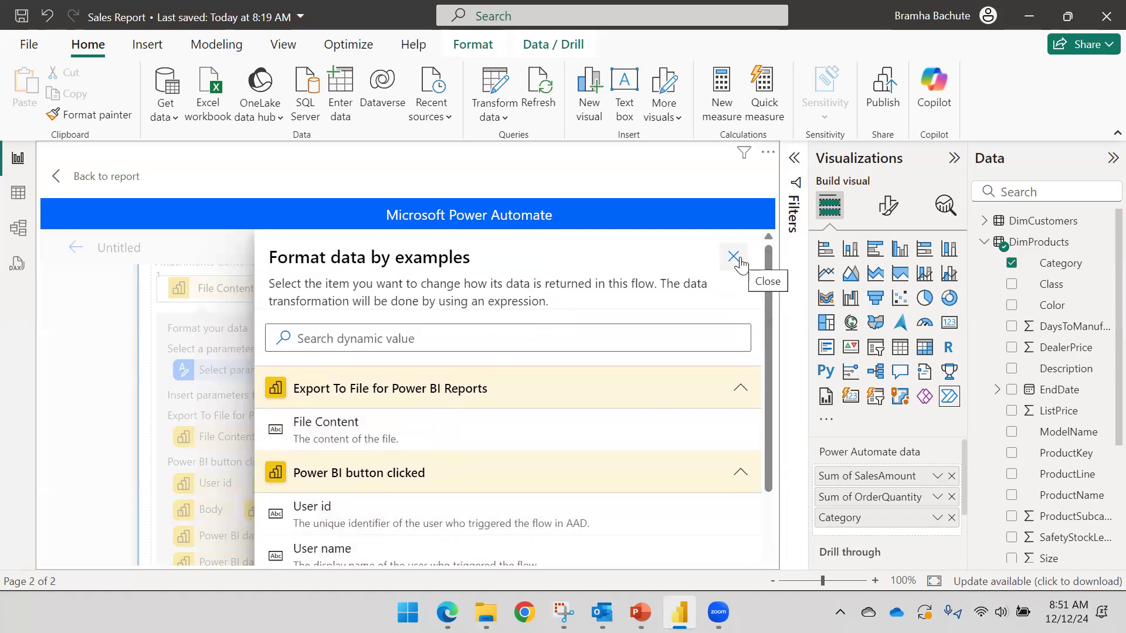
{"action": "left_click", "coordinate": [733, 257]}
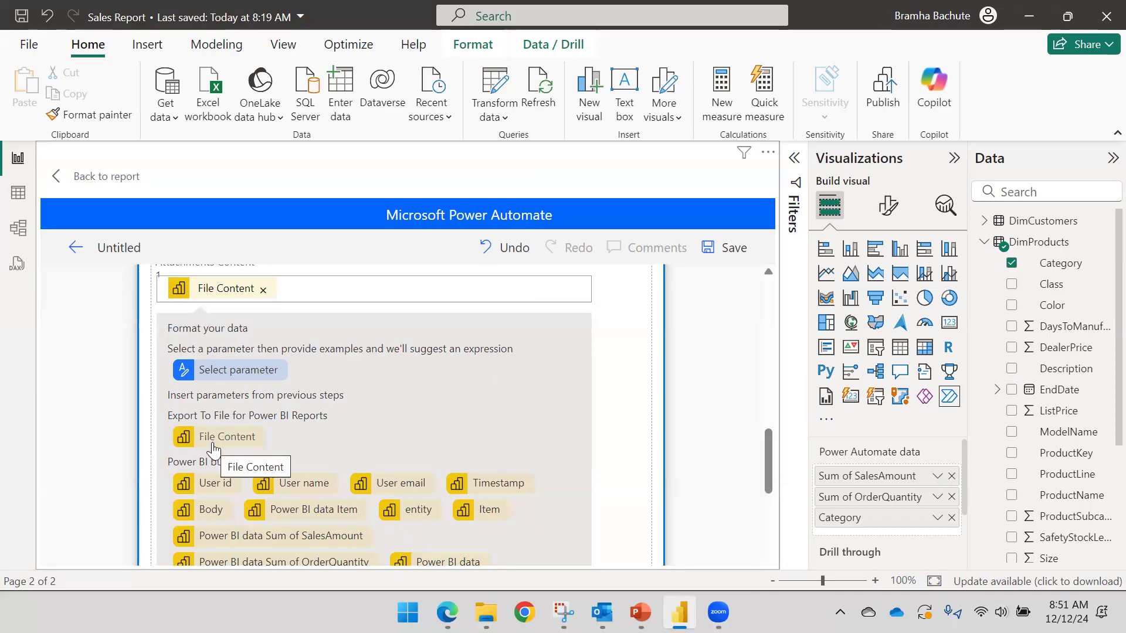
- Set the email's sensitivity to Public
{"action": "scroll", "coordinate": [485, 367], "scroll_direction": "down", "scroll_amount": 6}
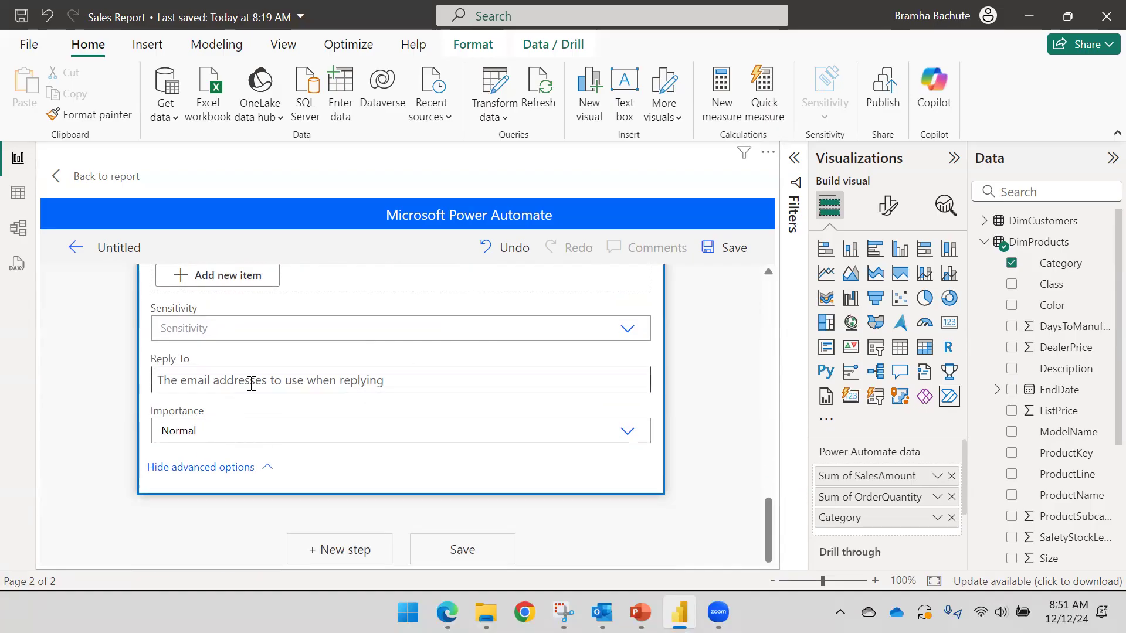
{"action": "scroll", "coordinate": [286, 382], "scroll_direction": "up", "scroll_amount": 2}
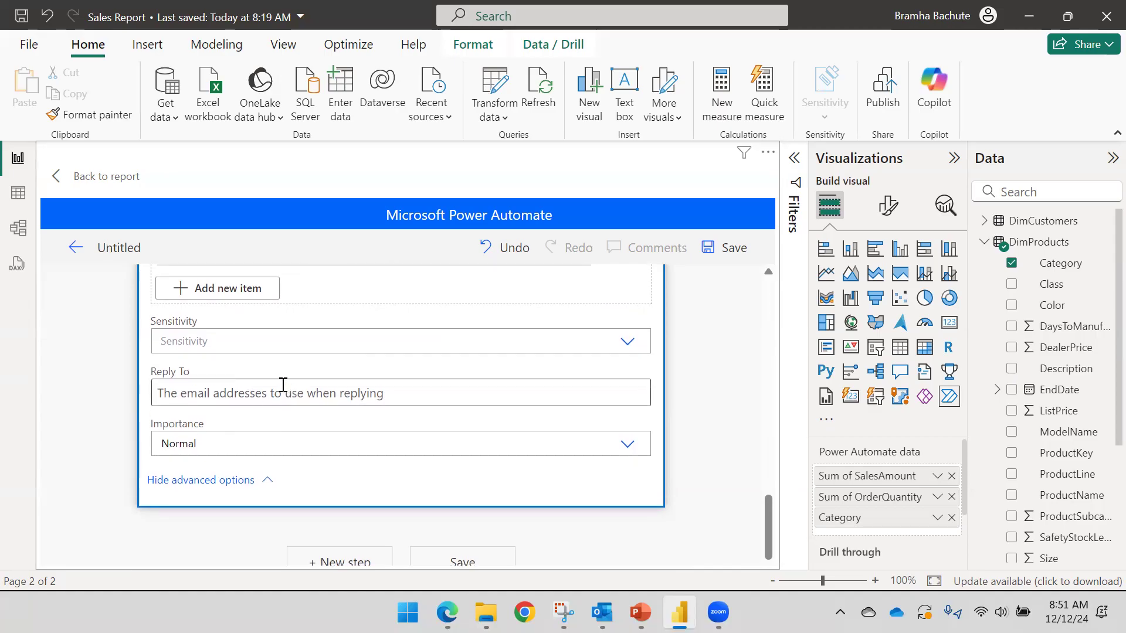
{"action": "scroll", "coordinate": [259, 395], "scroll_direction": "down", "scroll_amount": 2}
{"action": "left_click", "coordinate": [483, 329]}
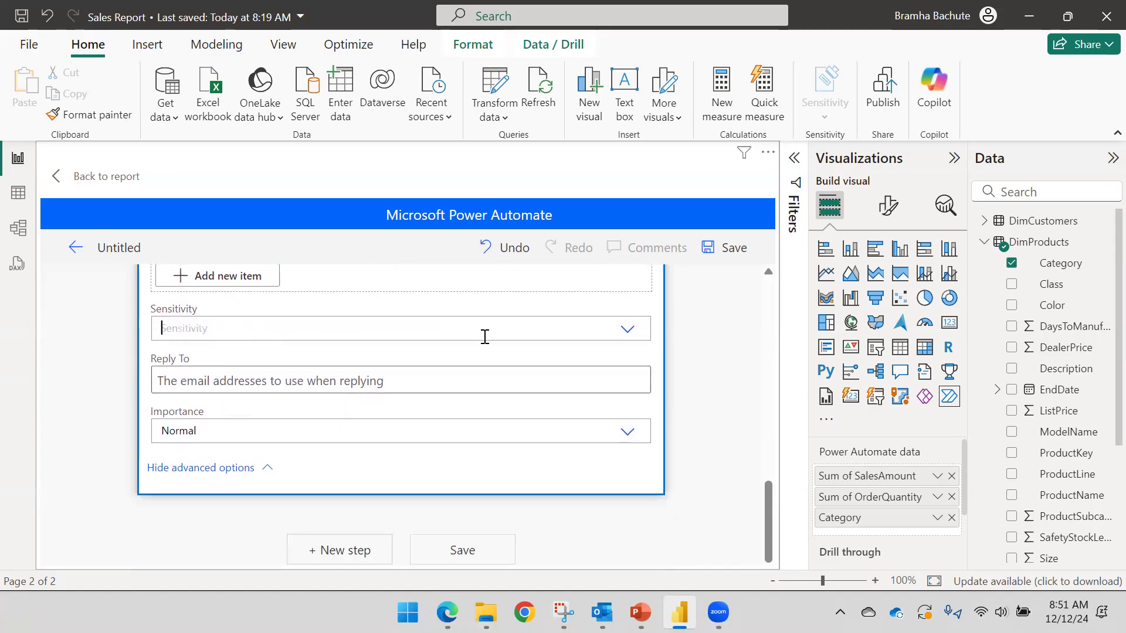
{"action": "left_click", "coordinate": [628, 336]}
{"action": "left_click", "coordinate": [628, 336]}
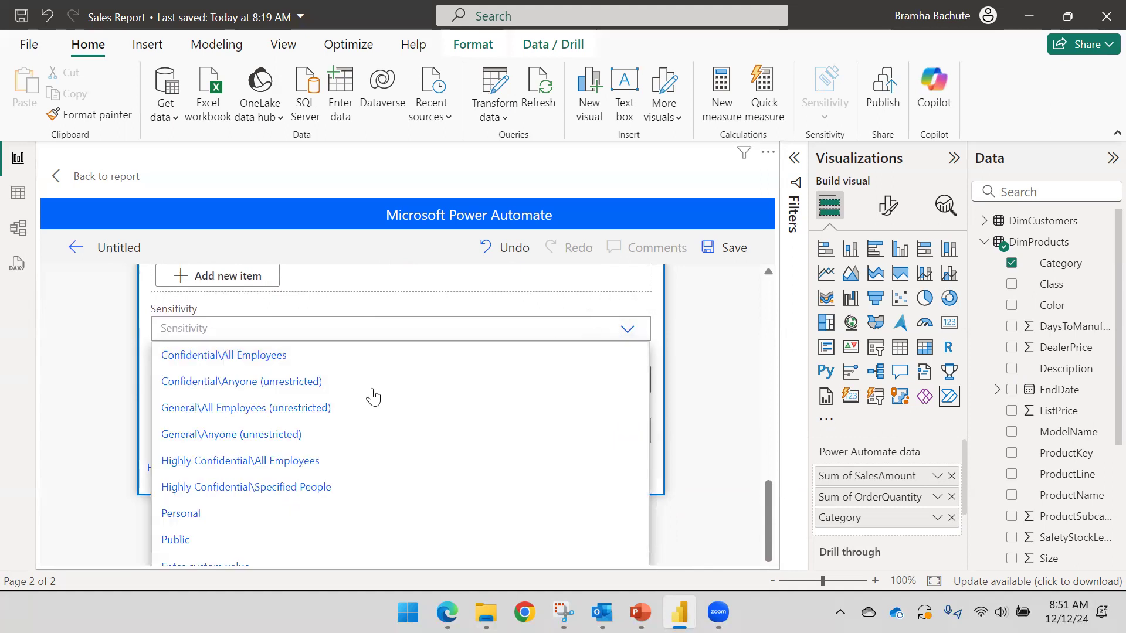
{"action": "left_click", "coordinate": [196, 539]}
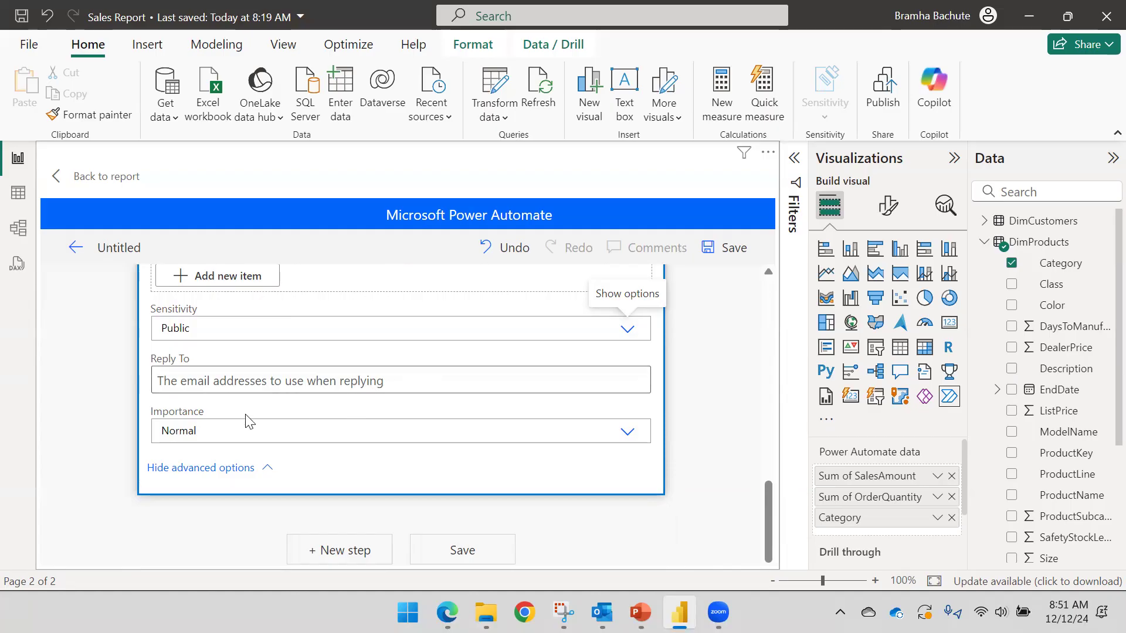
- Set the email's importance to Low
{"action": "left_click", "coordinate": [624, 446]}
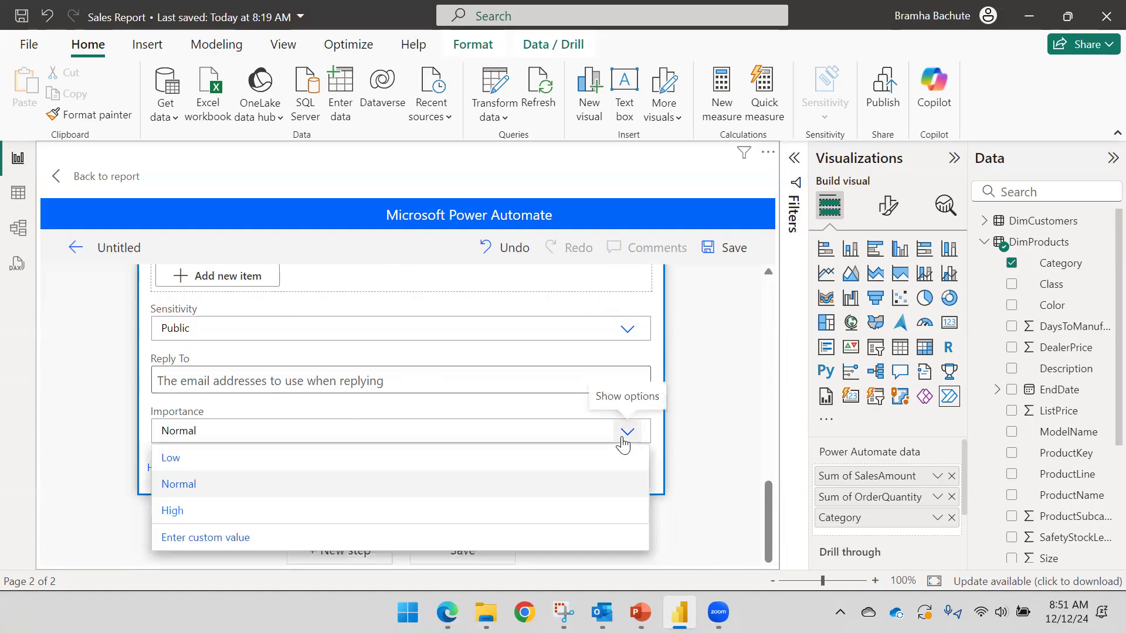
{"action": "left_click", "coordinate": [220, 484]}
{"action": "left_click", "coordinate": [625, 438]}
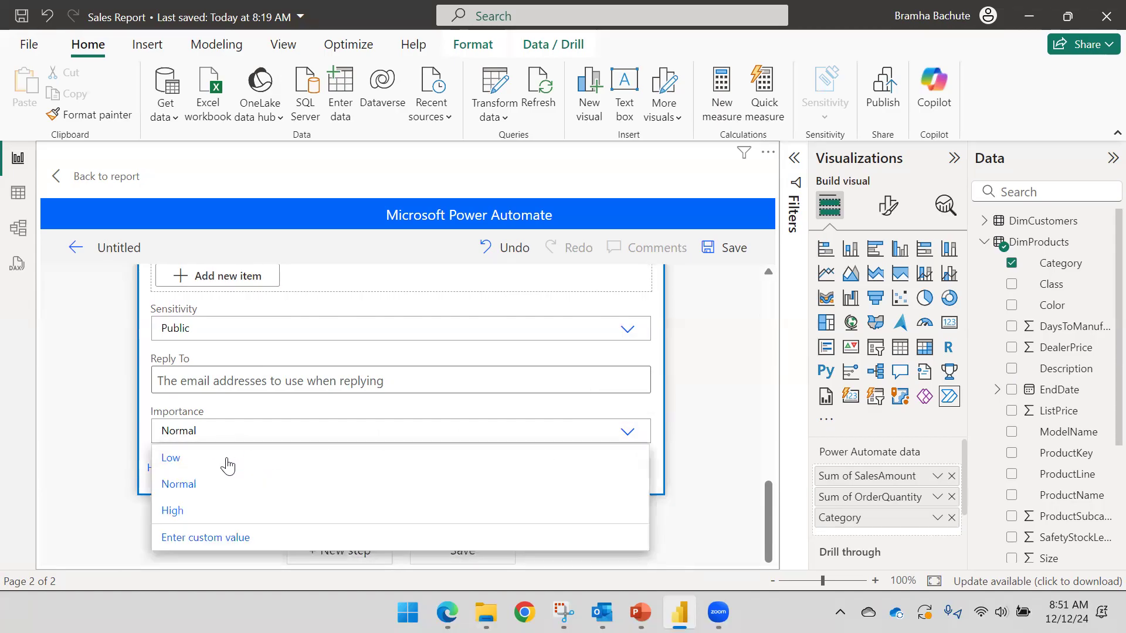
{"action": "left_click", "coordinate": [223, 465]}
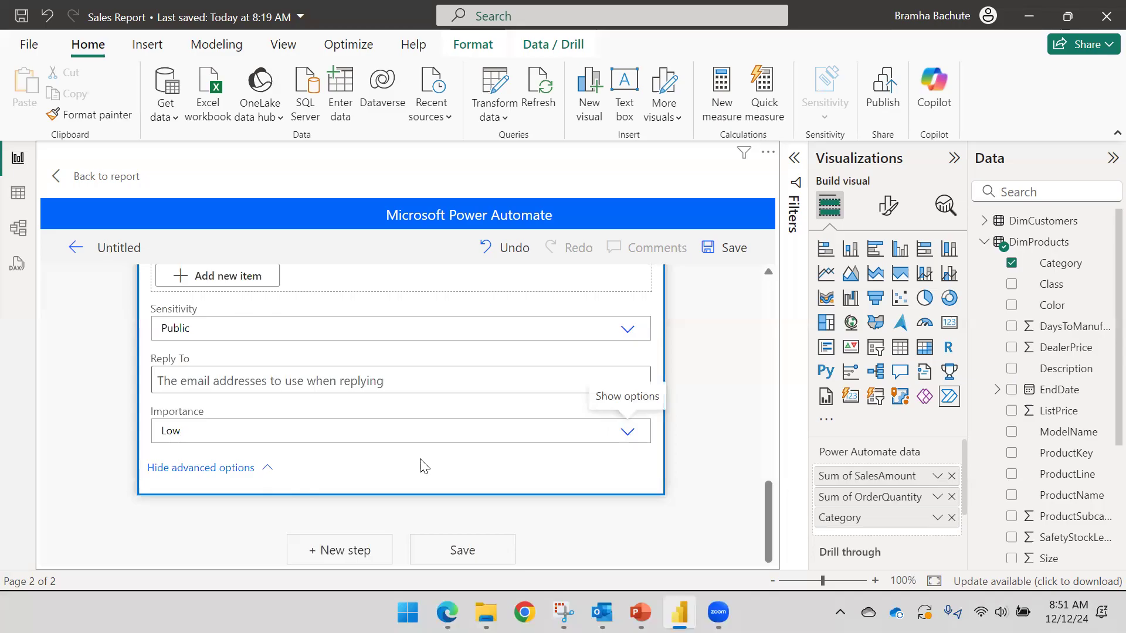
{"action": "left_click", "coordinate": [281, 511]}
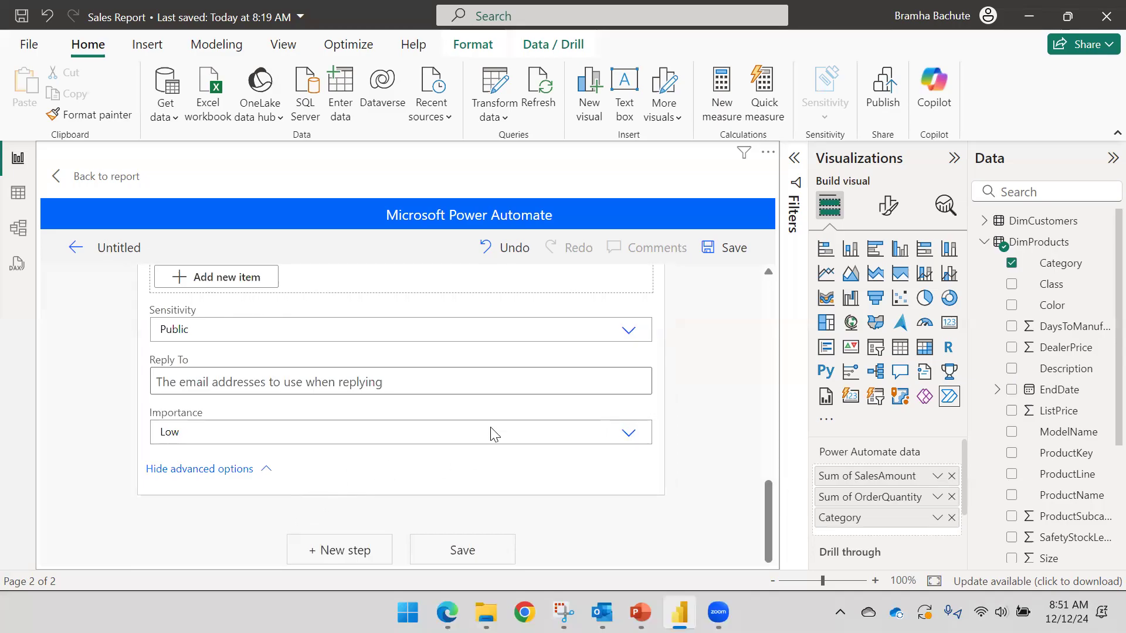
- Collapse the Send an email (V2) action and save the flow
{"action": "scroll", "coordinate": [491, 434], "scroll_direction": "up", "scroll_amount": 10}
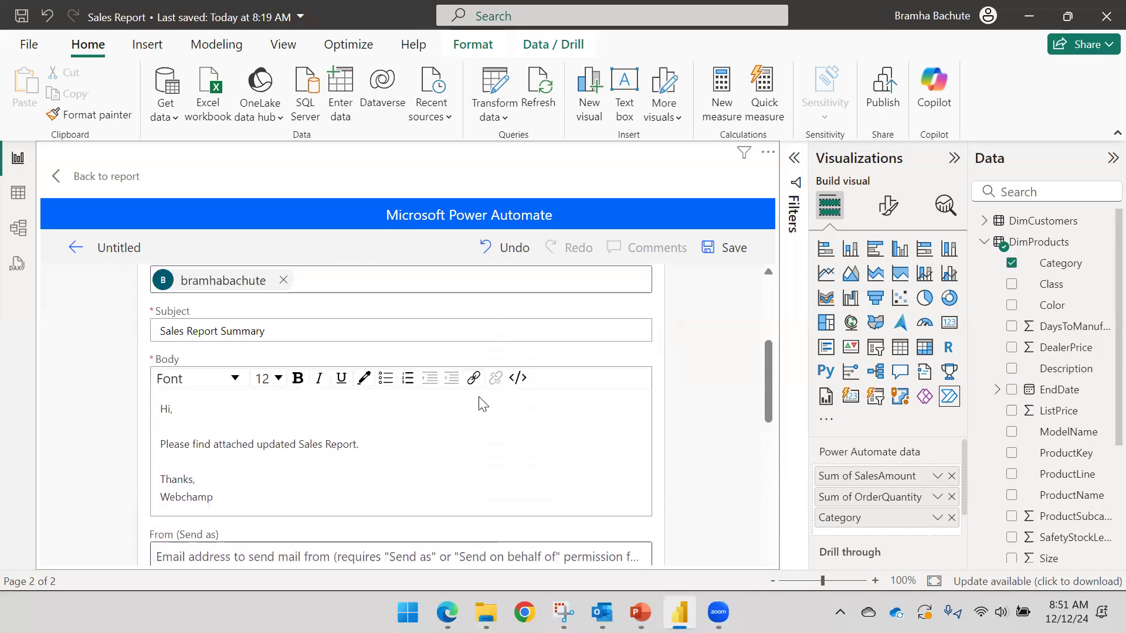
{"action": "scroll", "coordinate": [483, 404], "scroll_direction": "up", "scroll_amount": 5}
{"action": "left_click", "coordinate": [320, 455]}
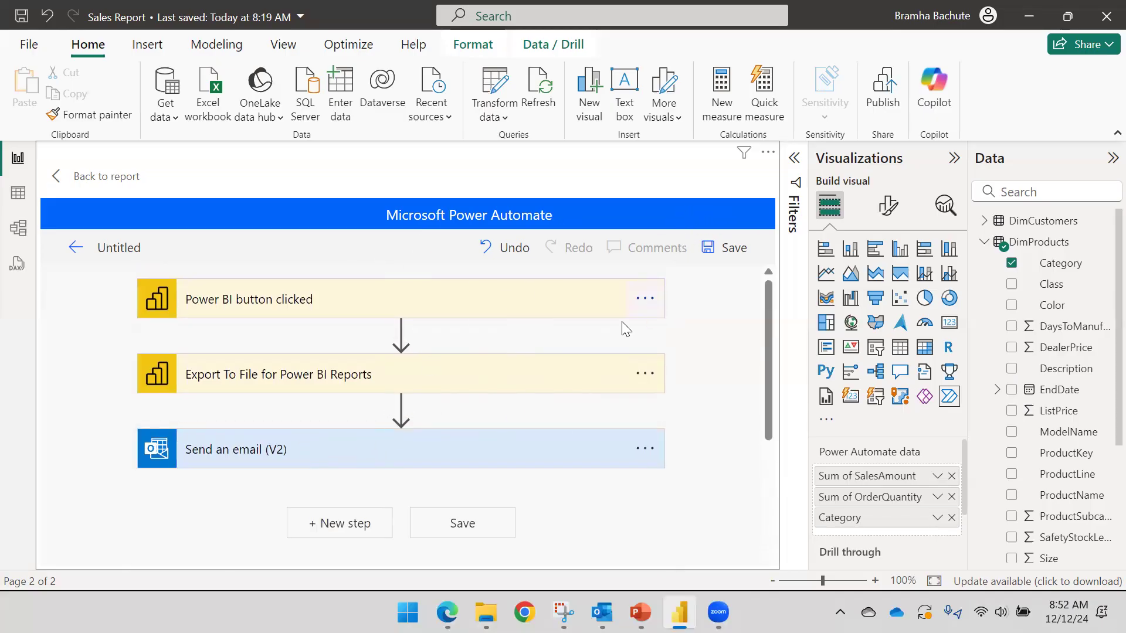
{"action": "left_click", "coordinate": [727, 254]}
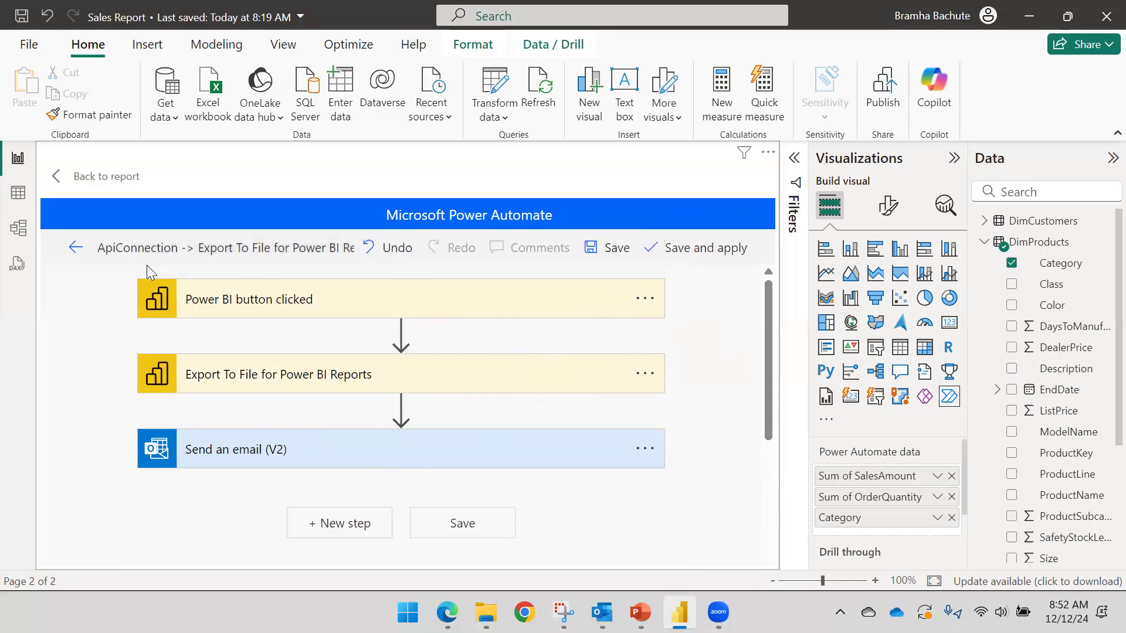
- Rename the flow as "Sales Report in Email"
{"action": "left_click", "coordinate": [177, 251]}
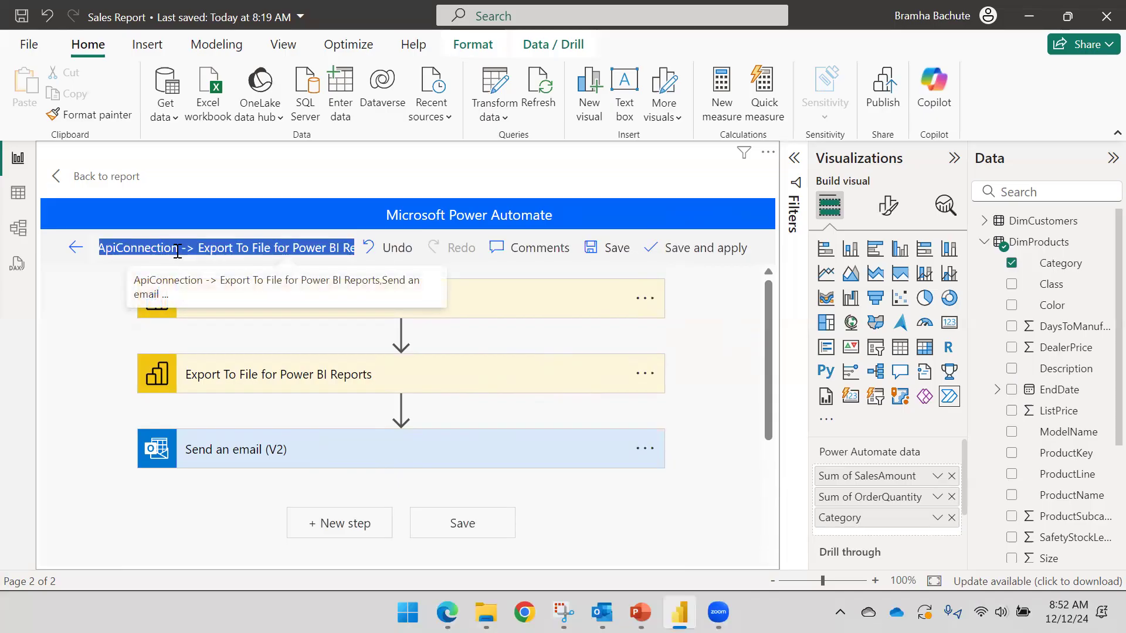
{"action": "key", "text": "BackSpace"}
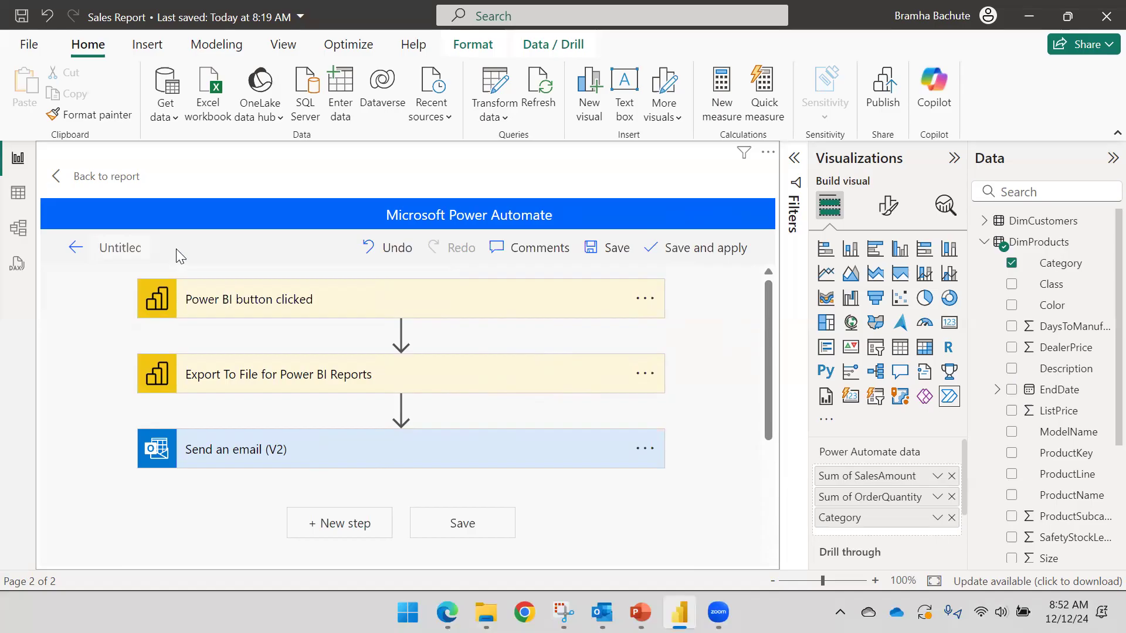
{"action": "type", "text": "PowerB"}
{"action": "type", "text": "I"}
{"action": "type", "text": " Report"}
{"action": "type", "text": " y"}
{"action": "key", "text": "BackSpace"}
{"action": "key", "text": "BackSpace"}
{"action": "key", "text": "BackSpace"}
{"action": "key", "text": "BackSpace"}
{"action": "type", "text": "in Email"}
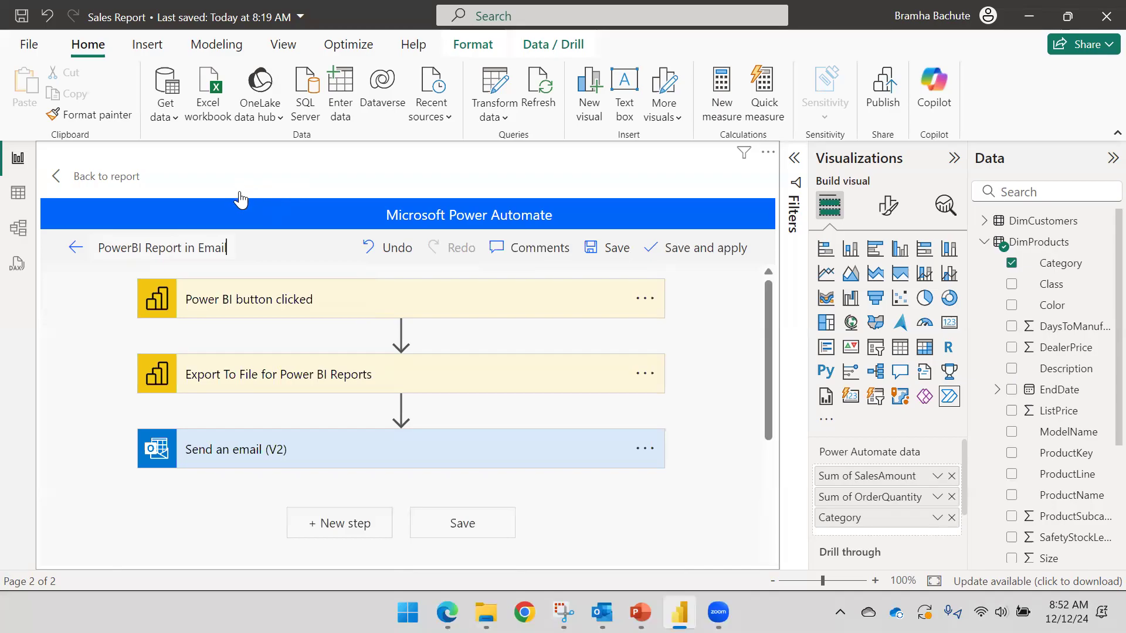
{"action": "double_click", "coordinate": [140, 249]}
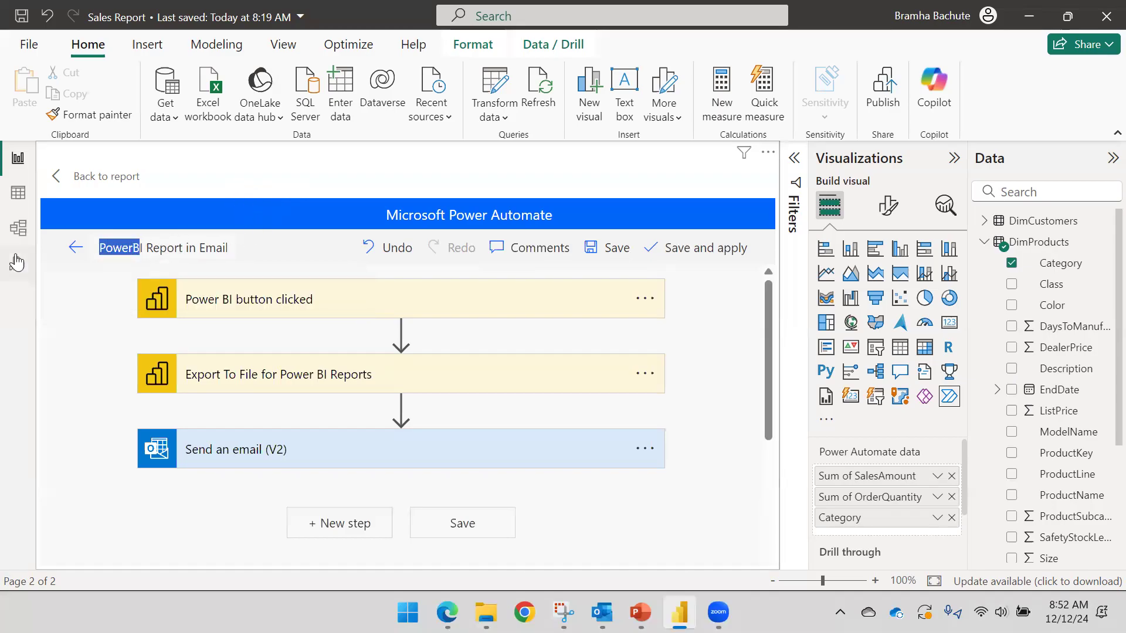
{"action": "key", "text": "BackSpace"}
{"action": "type", "text": "Sales"}
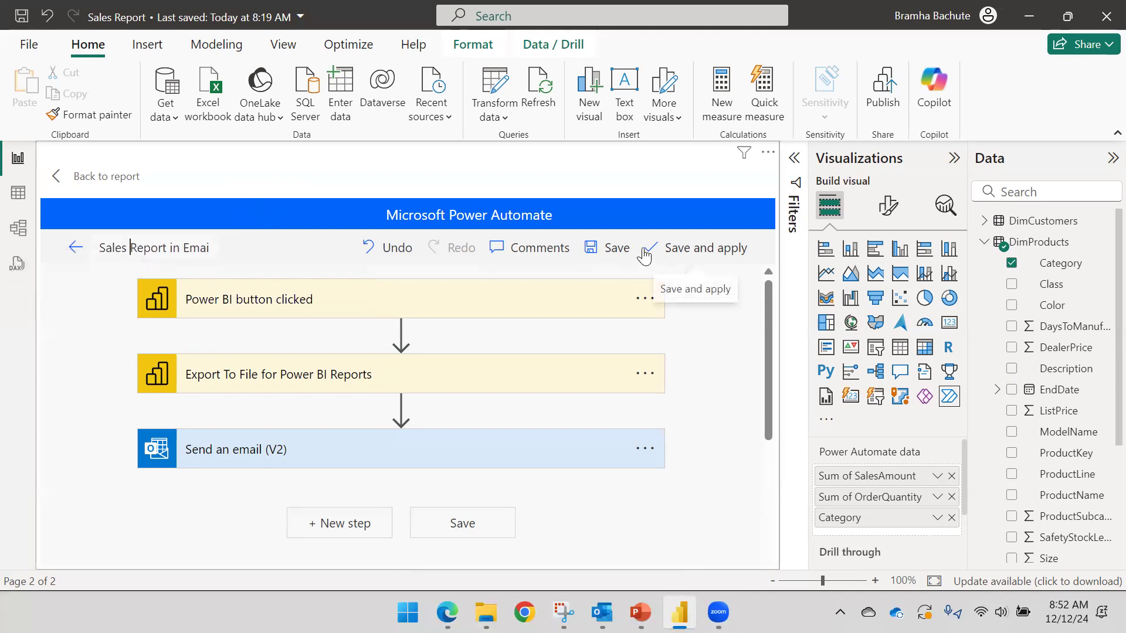
- Save the renamed flow, apply it to the Power Automate button, and return to the report page
{"action": "left_click", "coordinate": [701, 248]}
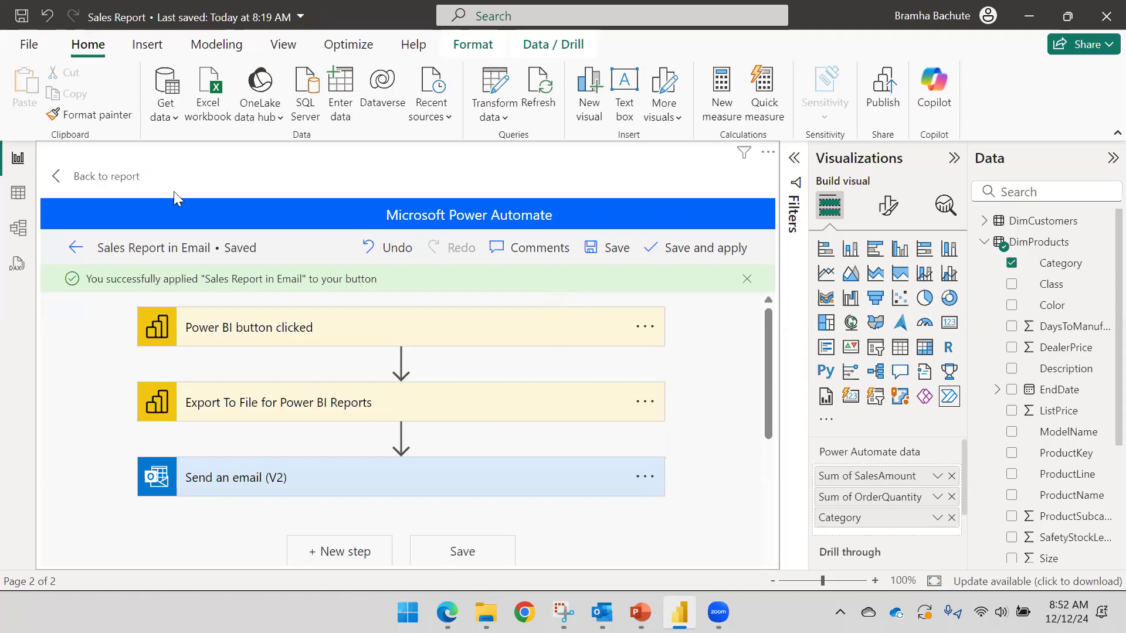
{"action": "left_click", "coordinate": [57, 179]}
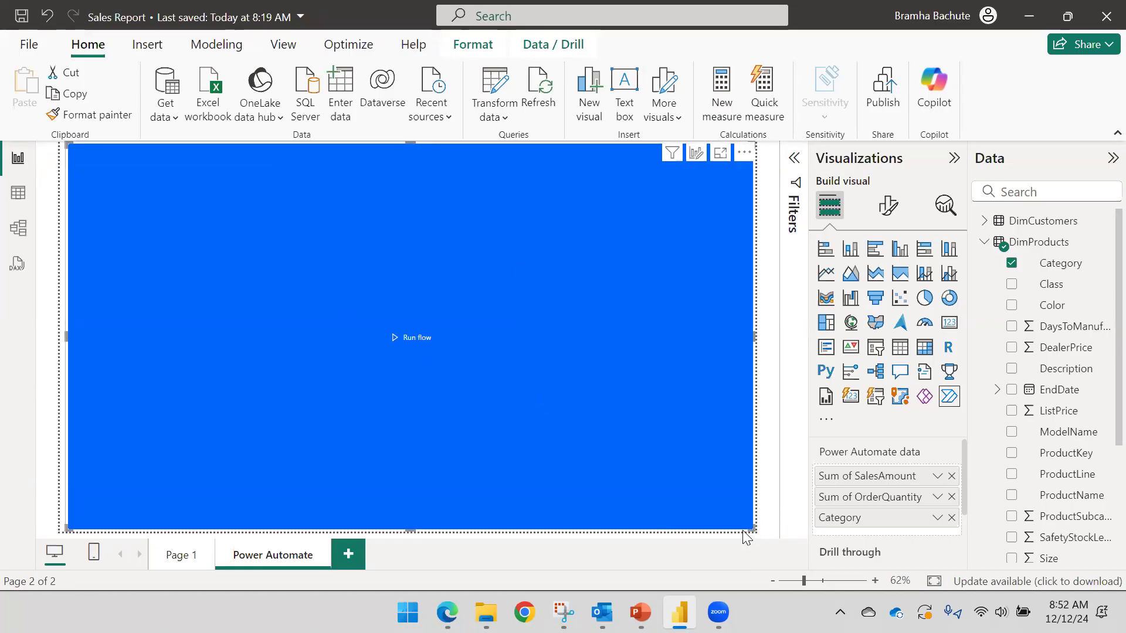
- Shrink the Run flow button to a small rectangle in the upper-left area of the report page and save the report
{"action": "left_click_drag", "start_coordinate": [84, 168], "coordinate": [170, 194]}
{"action": "left_click", "coordinate": [199, 161]}
{"action": "left_click", "coordinate": [161, 161]}
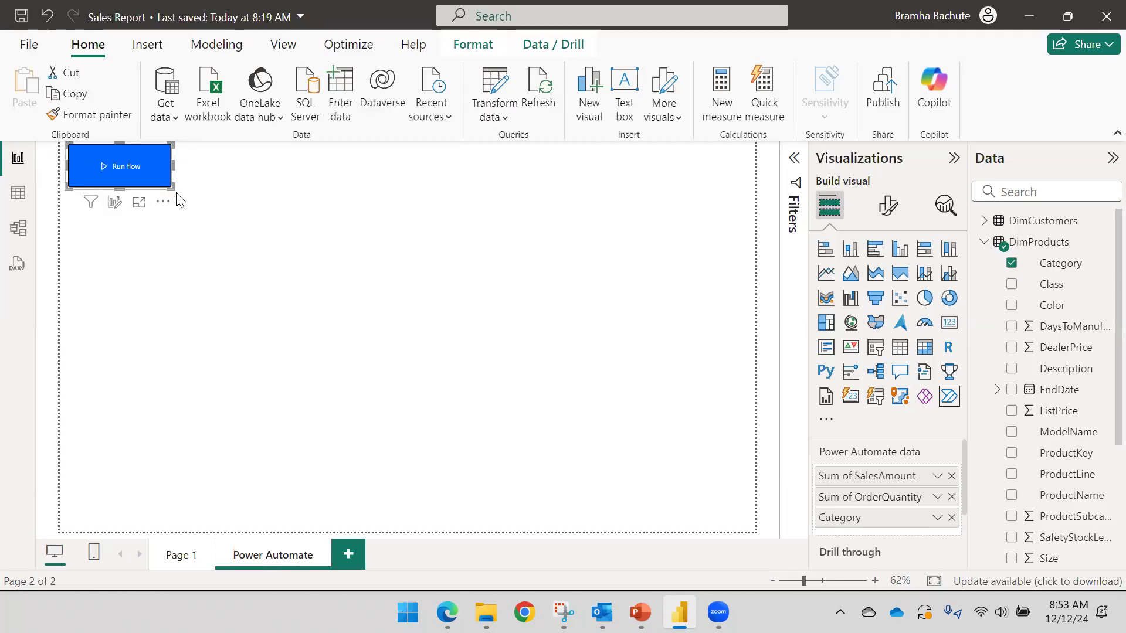
{"action": "left_click_drag", "start_coordinate": [172, 189], "coordinate": [326, 278]}
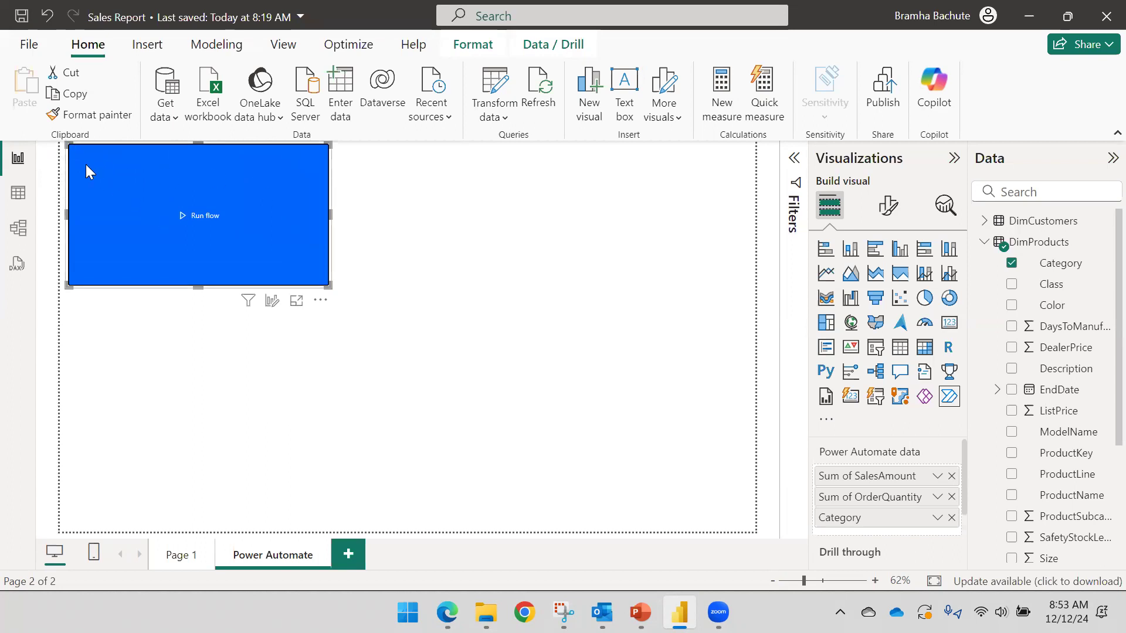
{"action": "left_click_drag", "start_coordinate": [69, 142], "coordinate": [164, 222]}
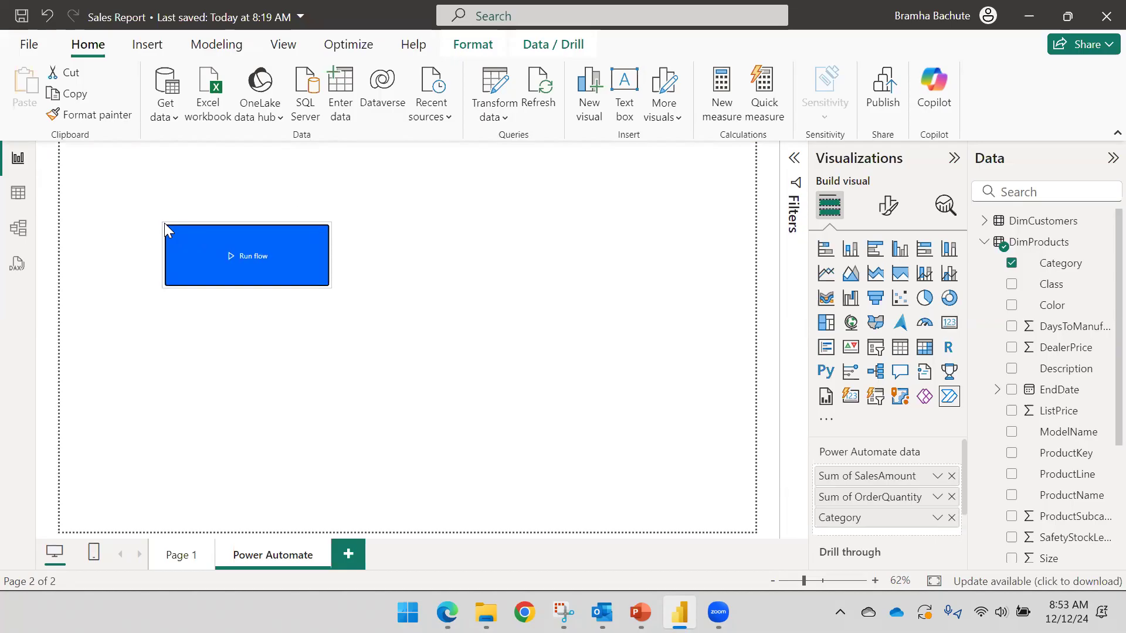
{"action": "left_click", "coordinate": [456, 194]}
{"action": "left_click", "coordinate": [21, 15]}
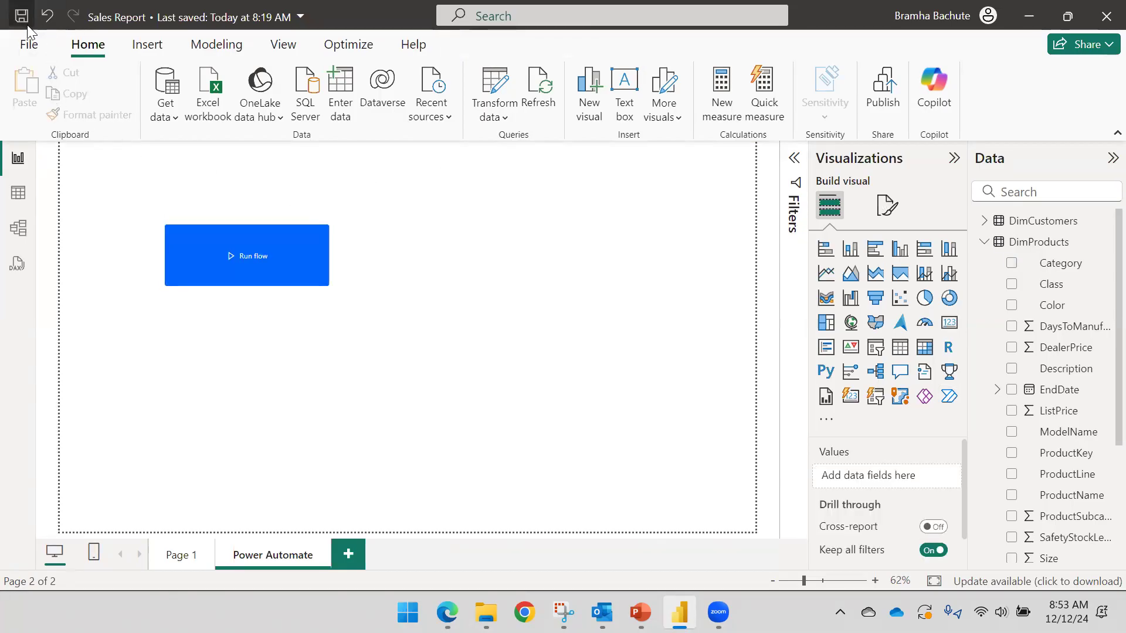
- Publish the report to the Demo workspace, replacing the existing Sales Report semantic model
{"action": "left_click", "coordinate": [879, 95]}
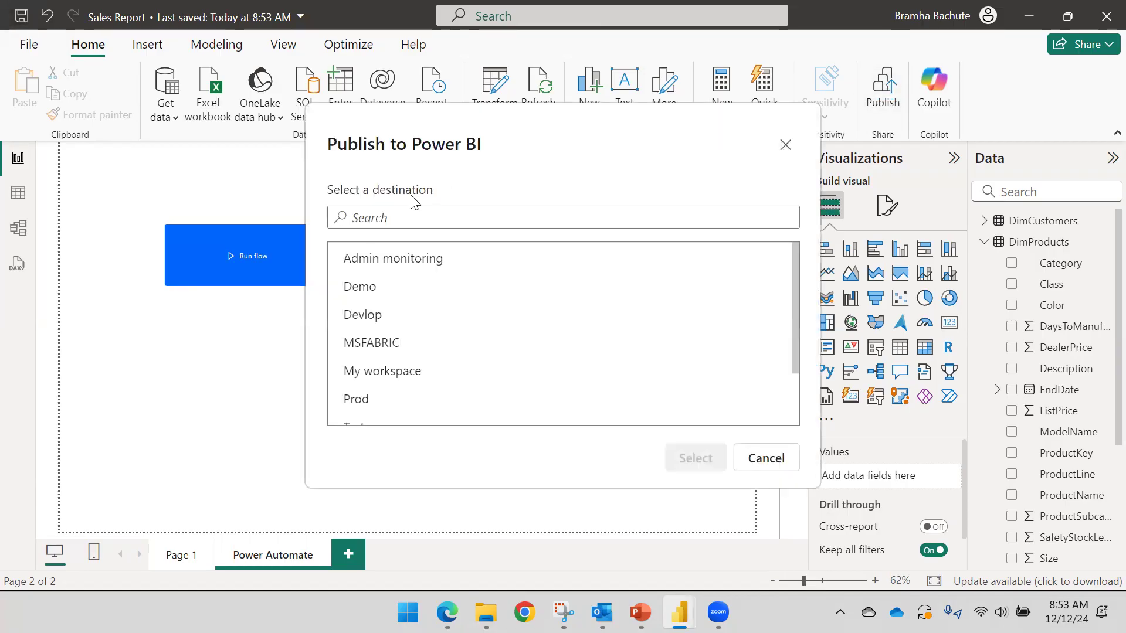
{"action": "type", "text": "spor"}
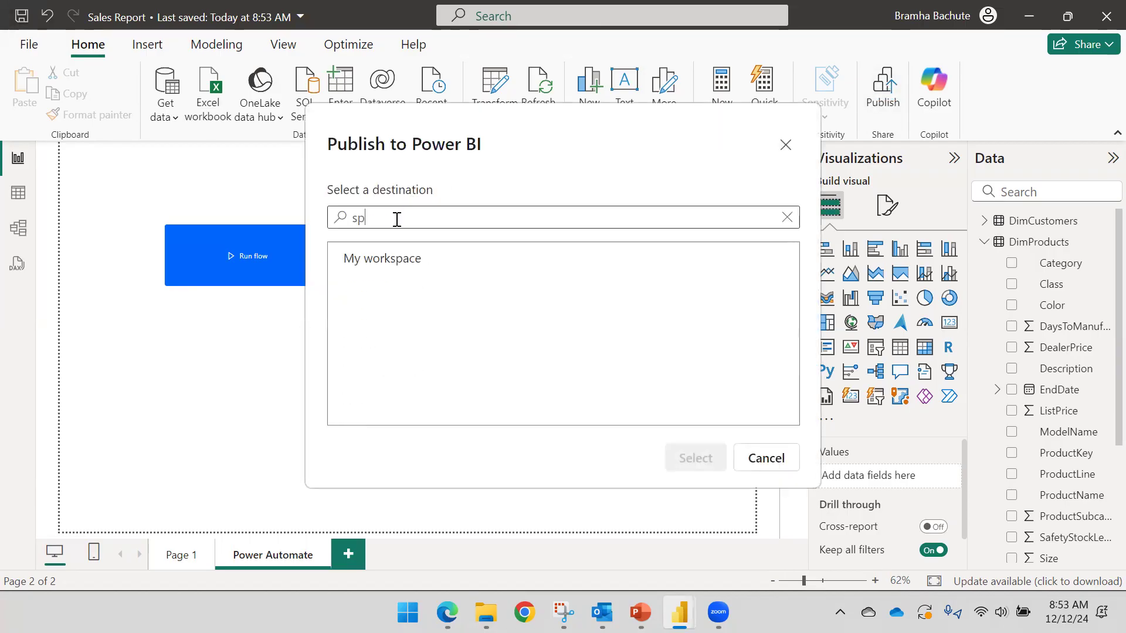
{"action": "key", "text": "BackSpace"}
{"action": "key", "text": "BackSpace"}
{"action": "key", "text": "BackSpace"}
{"action": "key", "text": "BackSpace"}
{"action": "type", "text": "d"}
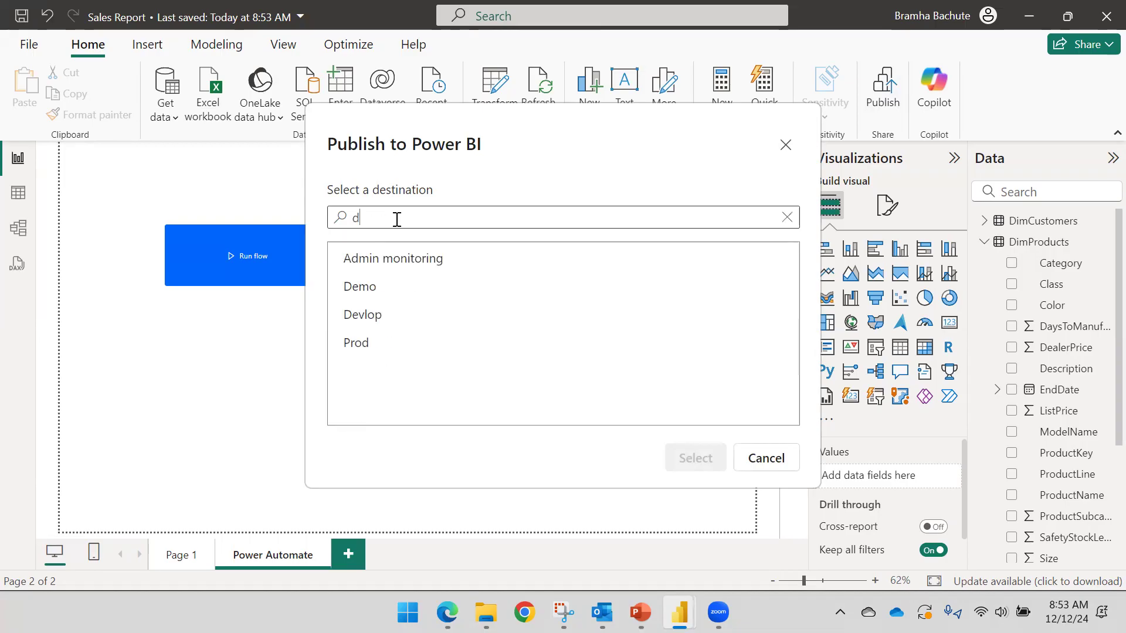
{"action": "left_click", "coordinate": [389, 285]}
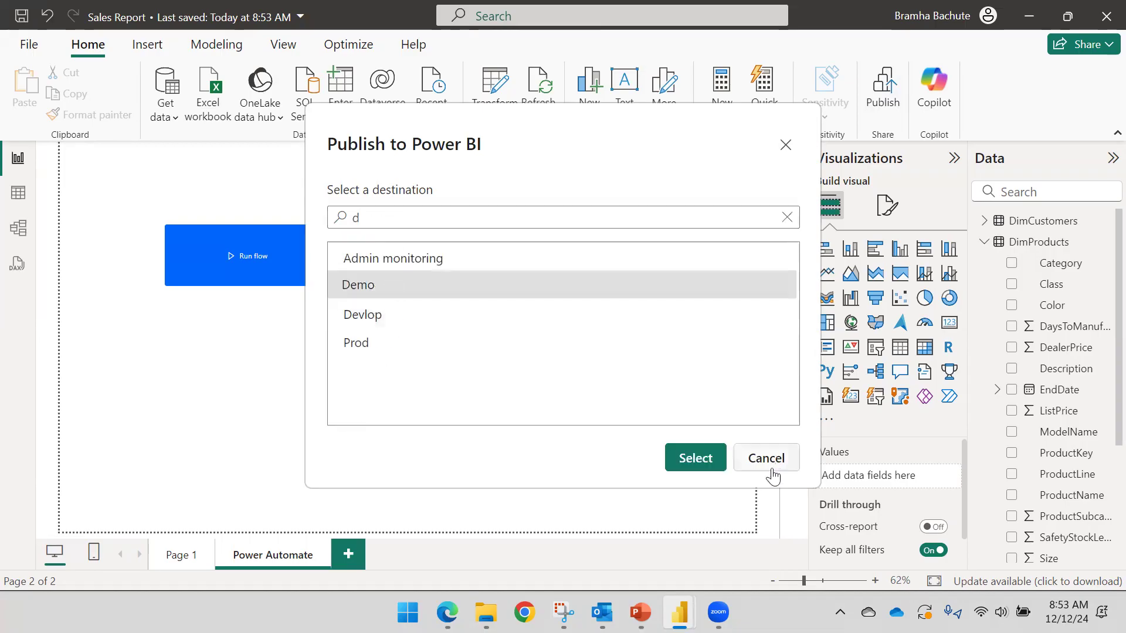
{"action": "left_click", "coordinate": [695, 458]}
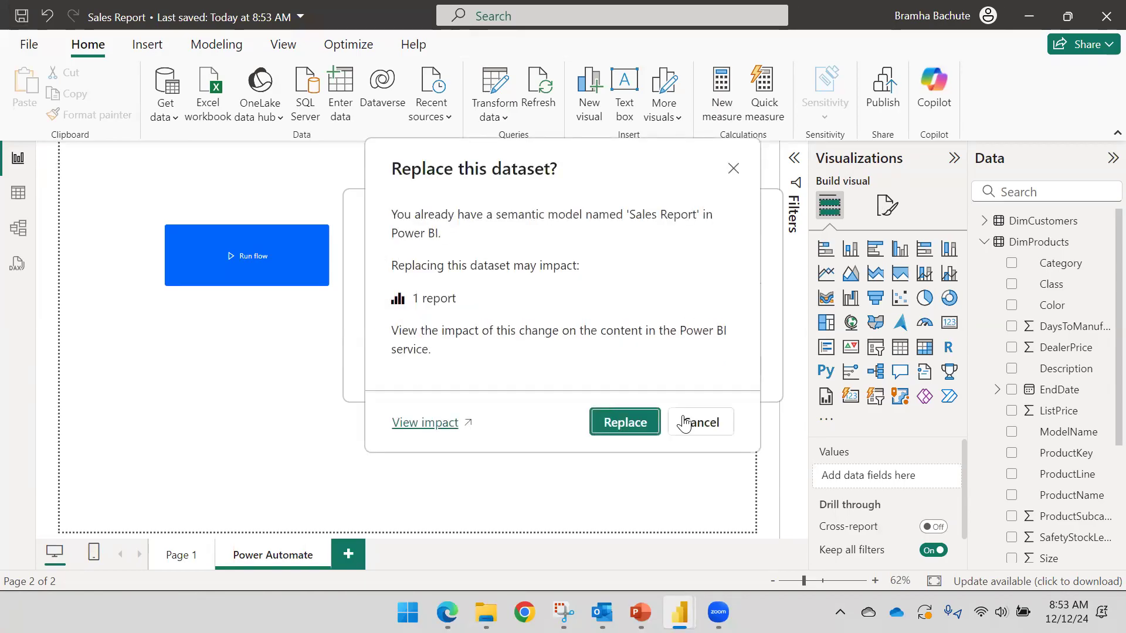
{"action": "left_click", "coordinate": [626, 422]}
- Maximize the browser window with the Demo workspace, and dismiss the publishing message in Power BI Desktop
{"action": "mouse_move", "coordinate": [447, 613]}
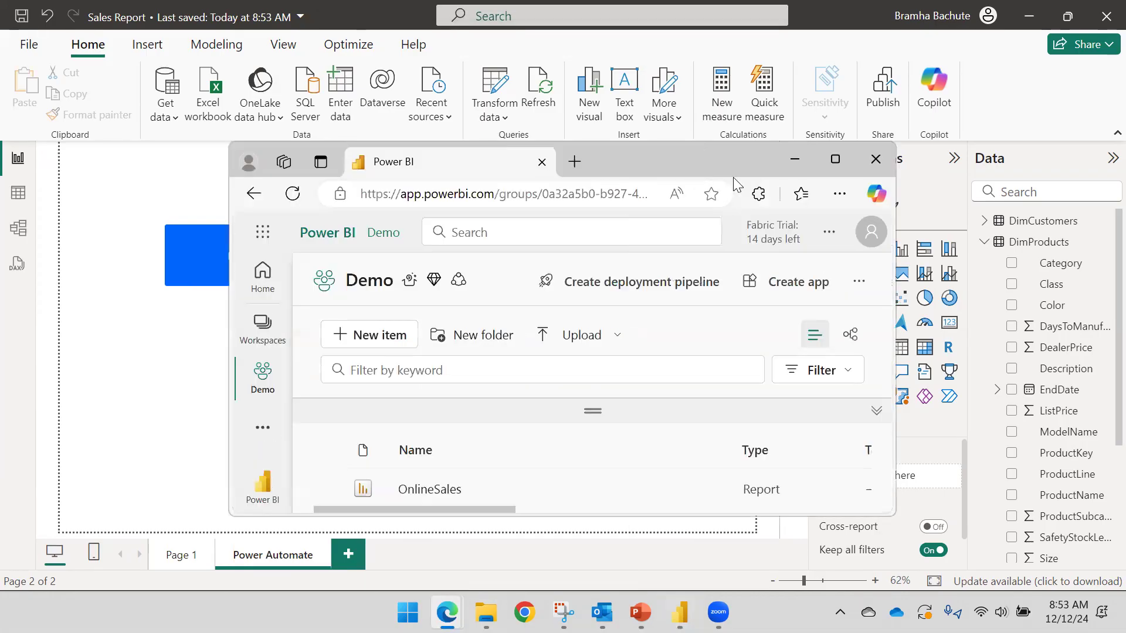
{"action": "left_click", "coordinate": [839, 159]}
{"action": "left_click", "coordinate": [991, 16]}
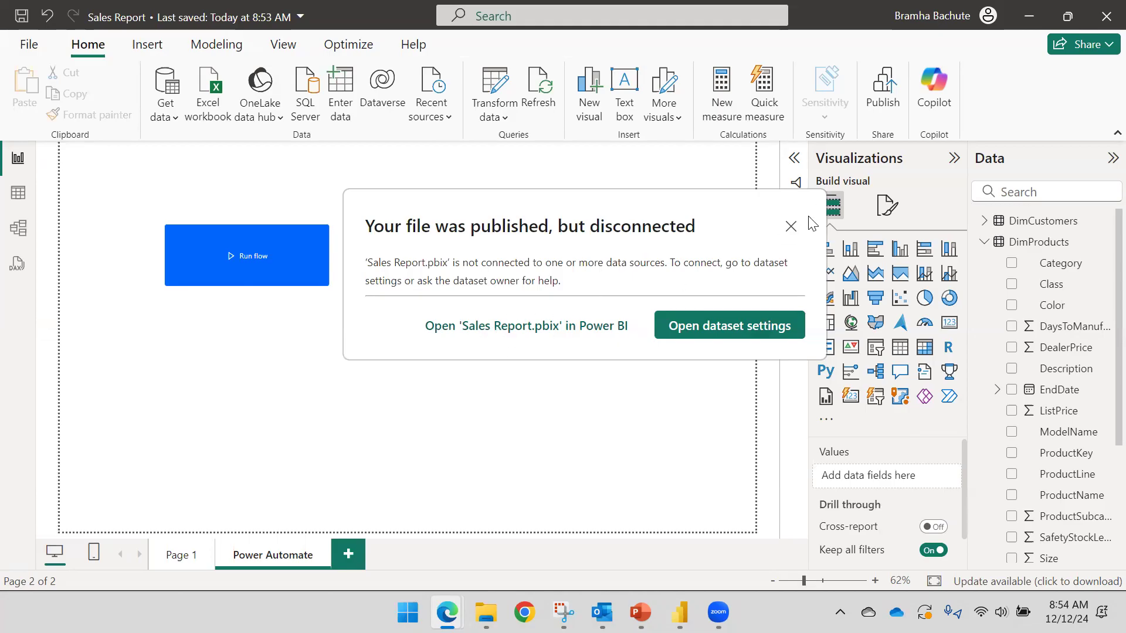
{"action": "left_click", "coordinate": [790, 227]}
- Switch to Power Automate in the browser and refresh the list of cloud flows
{"action": "left_click", "coordinate": [1027, 14]}
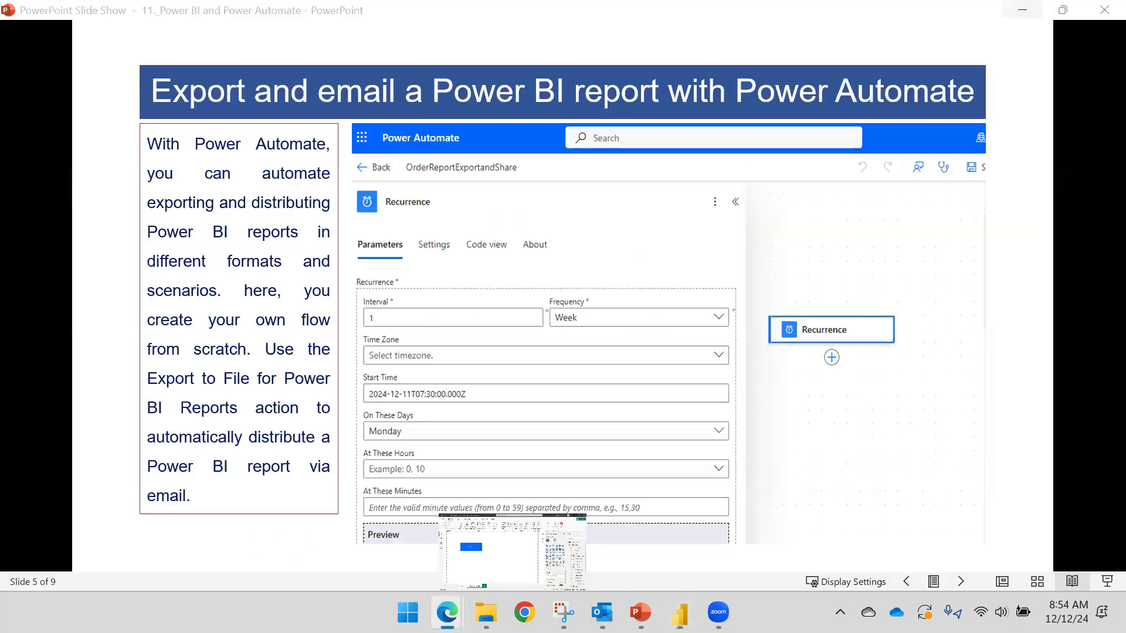
{"action": "left_click", "coordinate": [1022, 10]}
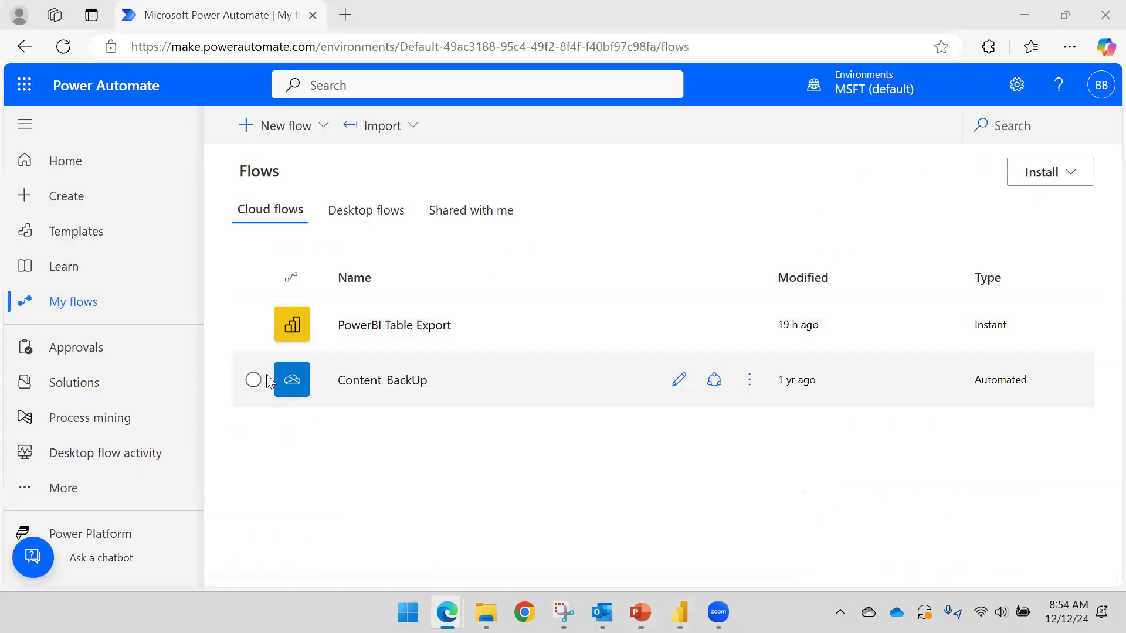
{"action": "left_click", "coordinate": [63, 48]}
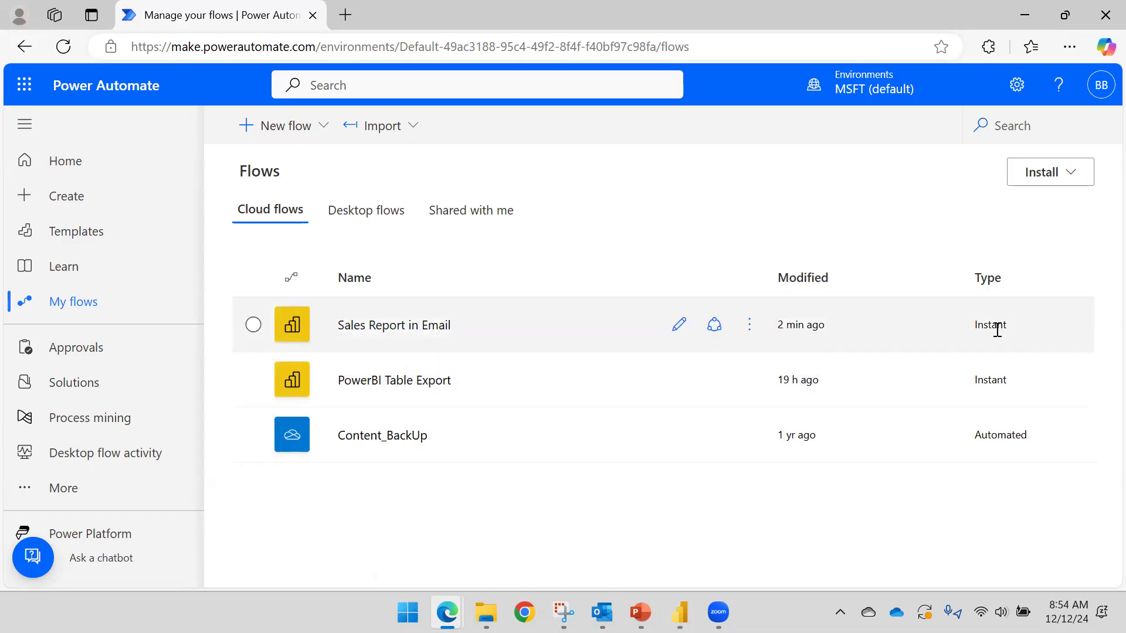
- Return to the Sales Report in Power BI Desktop and collapse the DimProducts table's field list
{"action": "mouse_move", "coordinate": [679, 612]}
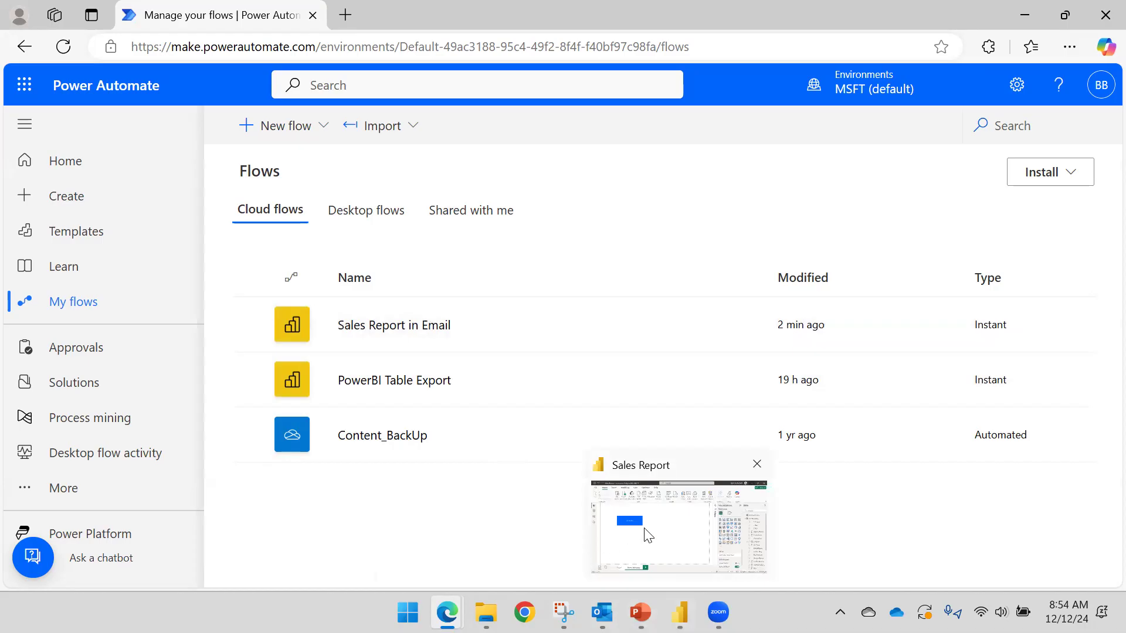
{"action": "left_click", "coordinate": [672, 532]}
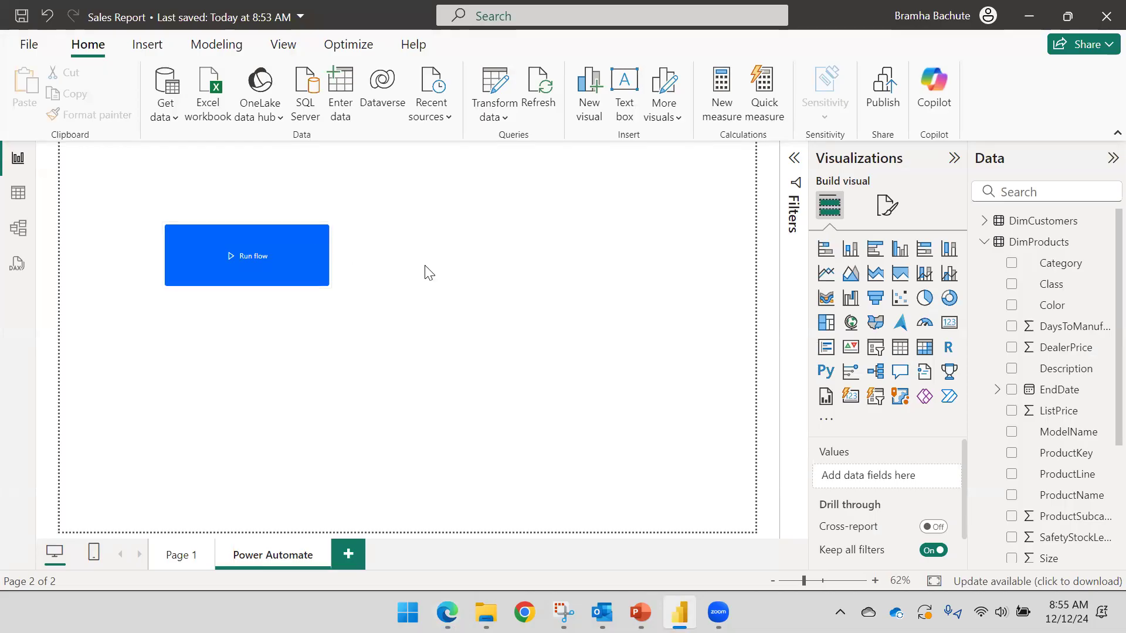
{"action": "left_click", "coordinate": [984, 242]}
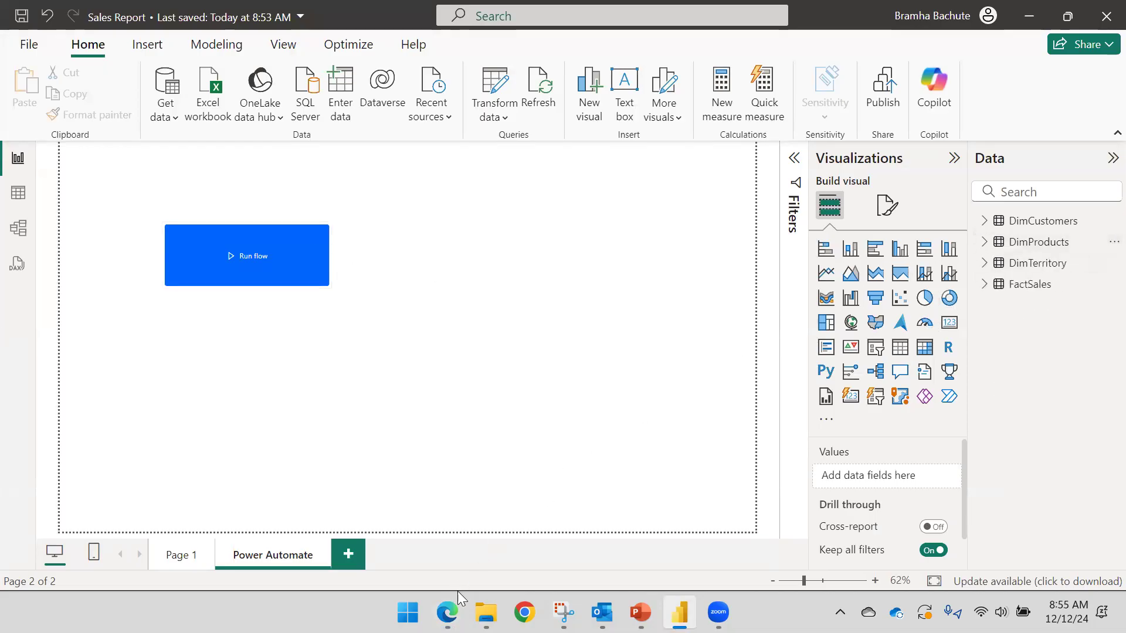
- Switch to the Demo workspace in the Power BI service and reload its content list
{"action": "mouse_move", "coordinate": [449, 607]}
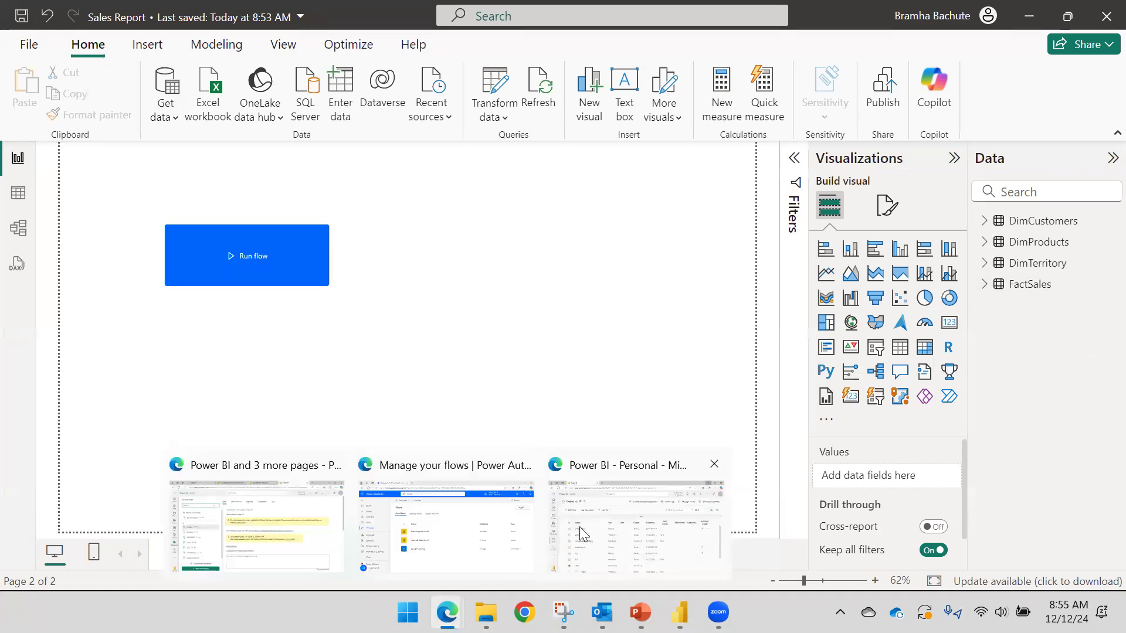
{"action": "left_click", "coordinate": [606, 524]}
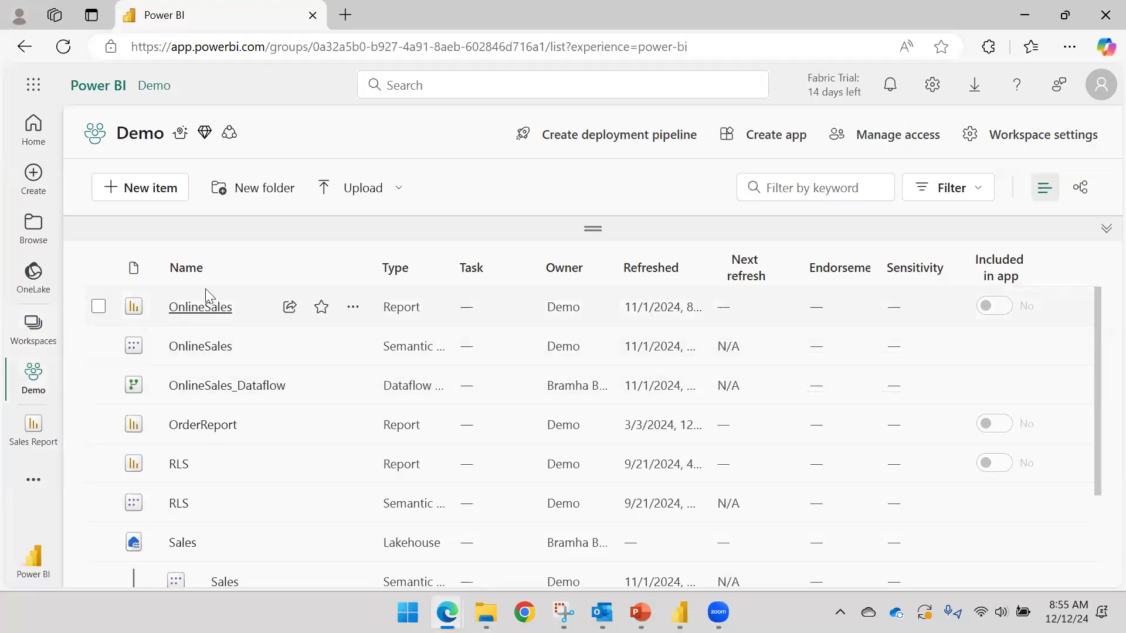
{"action": "left_click", "coordinate": [63, 52]}
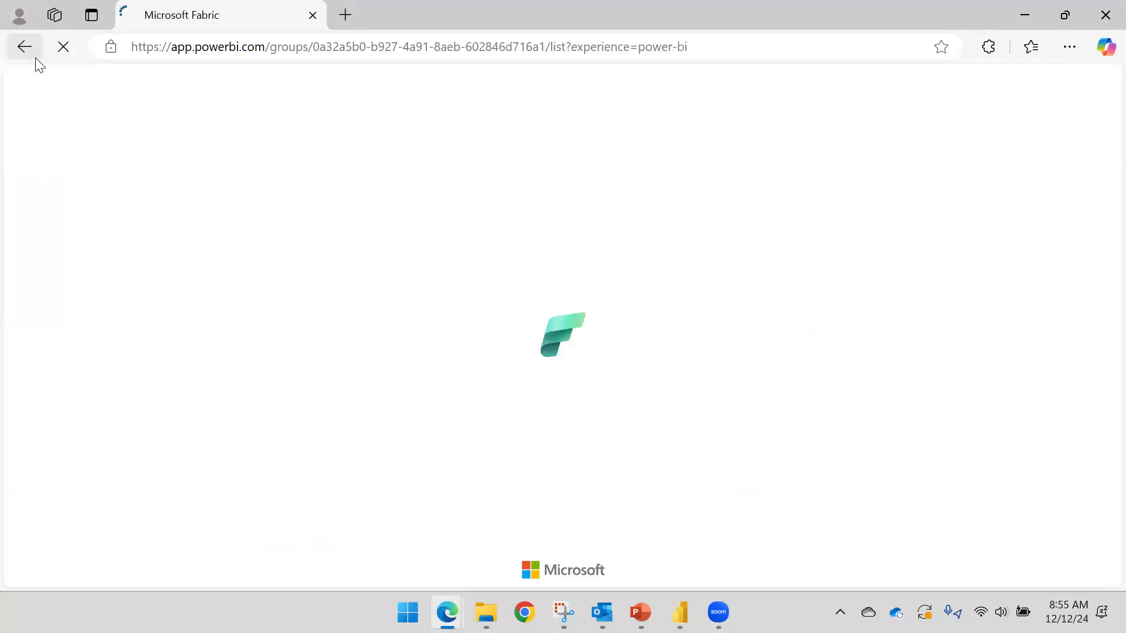